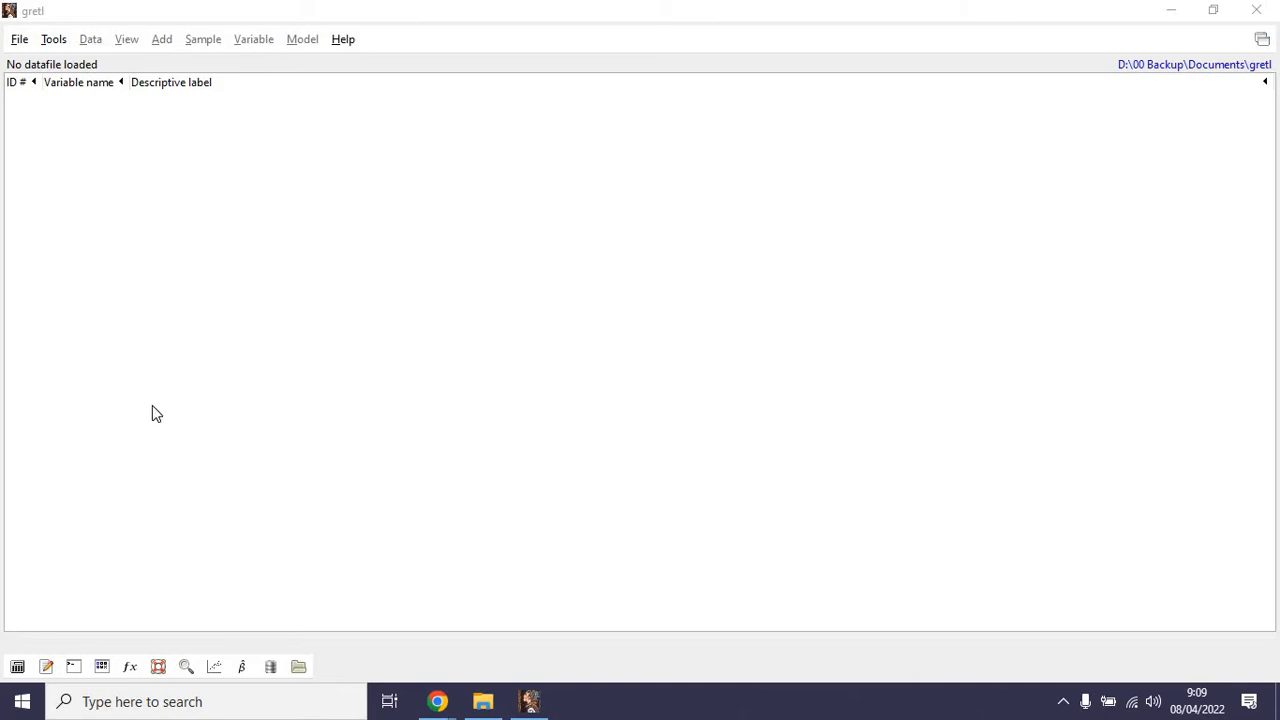
Start opening a user data file and browse to the eviwes folder inside the stata folder on the Desktop.
click(20, 40)
mouse_move(55, 66)
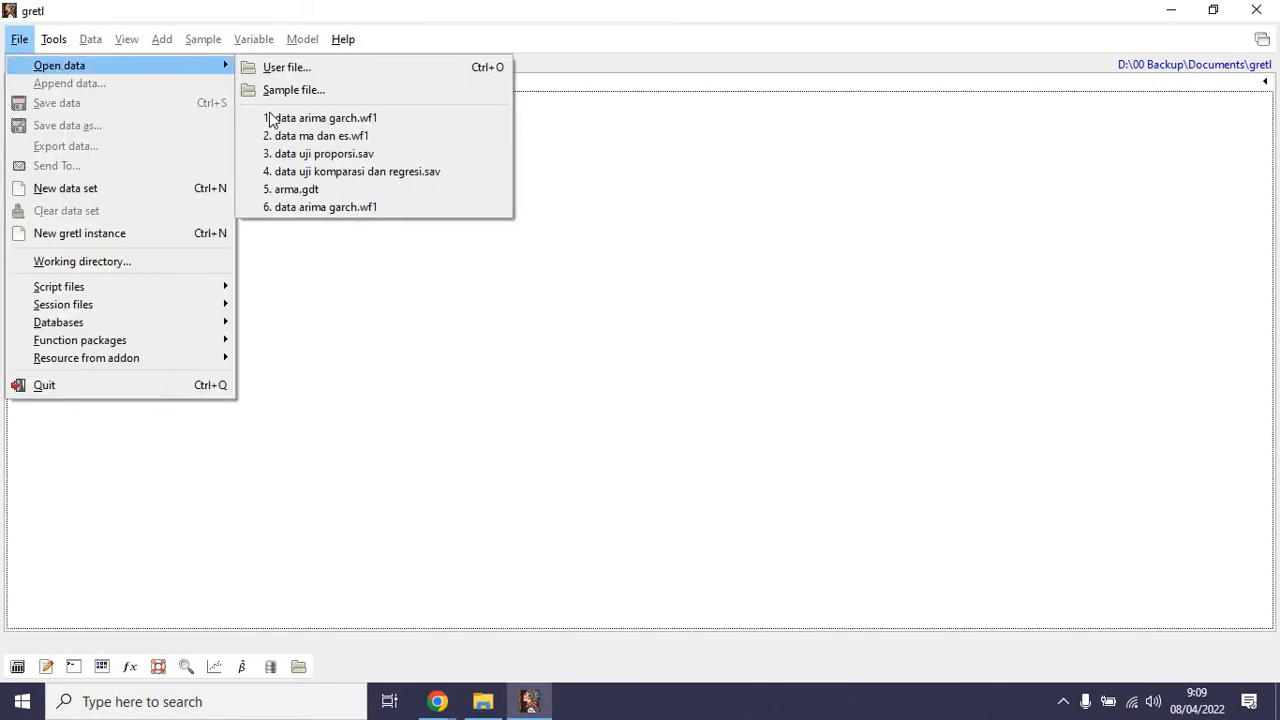
click(349, 77)
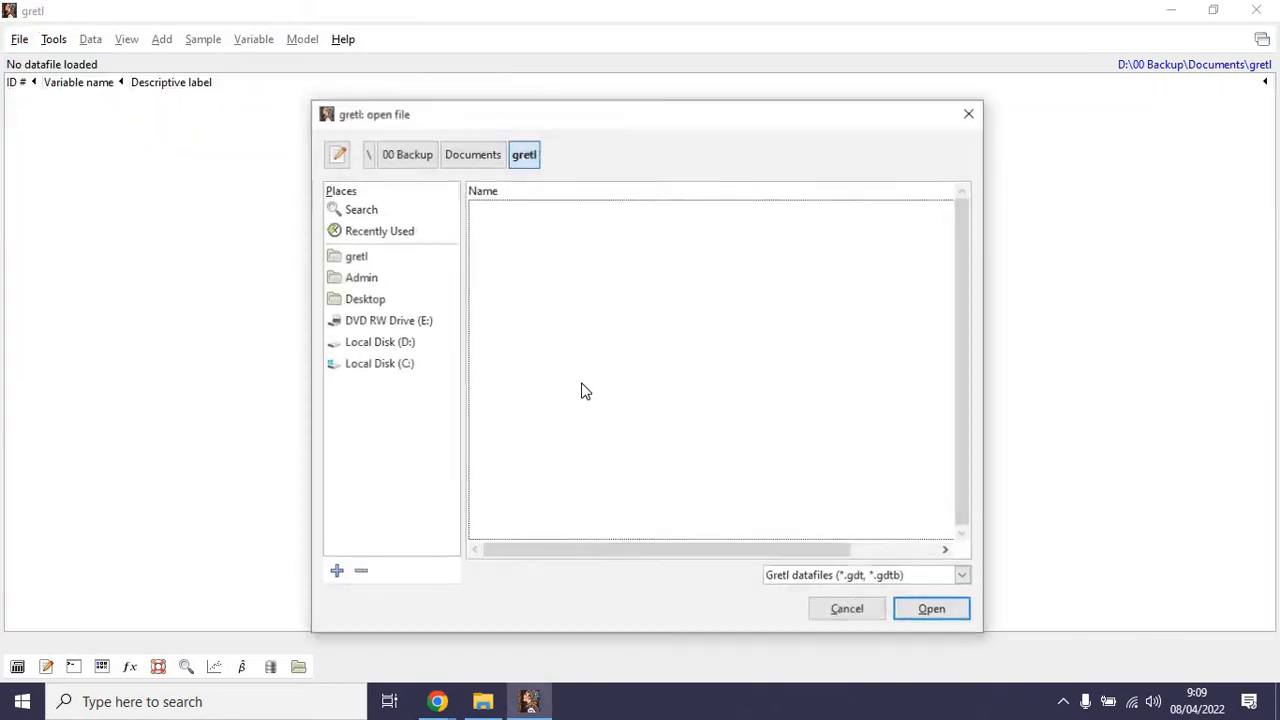
click(366, 300)
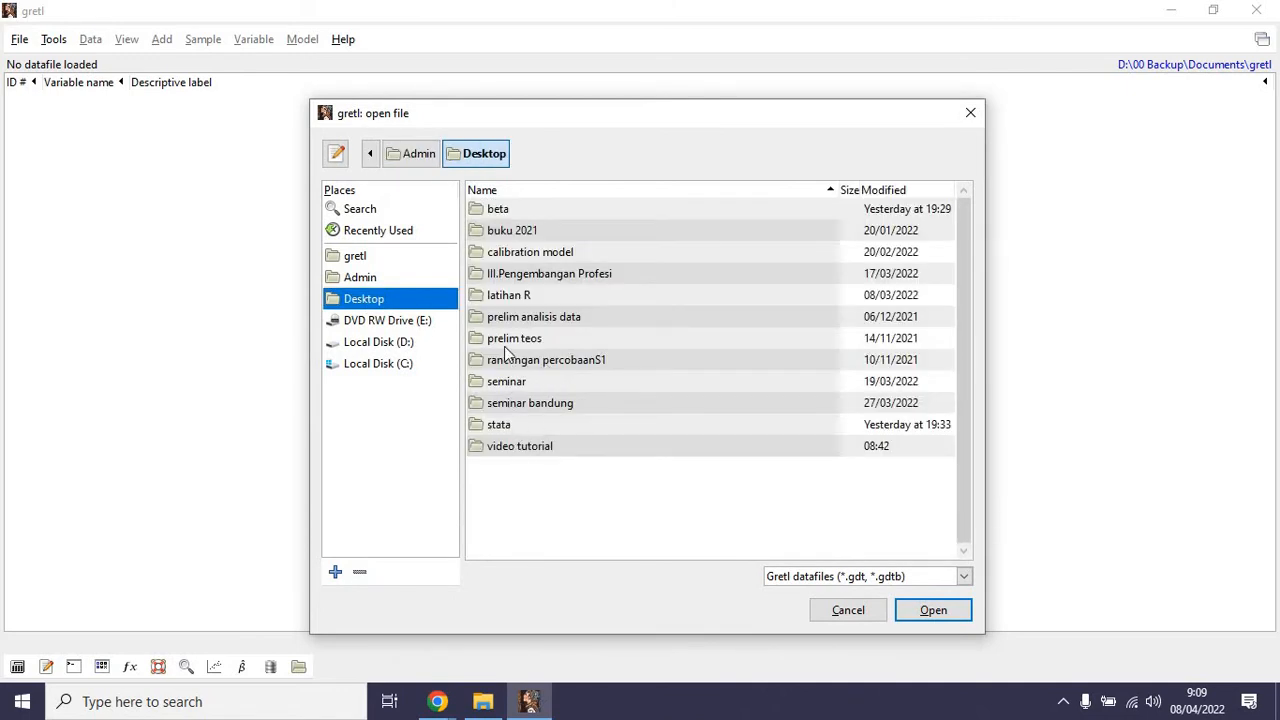
double_click(502, 428)
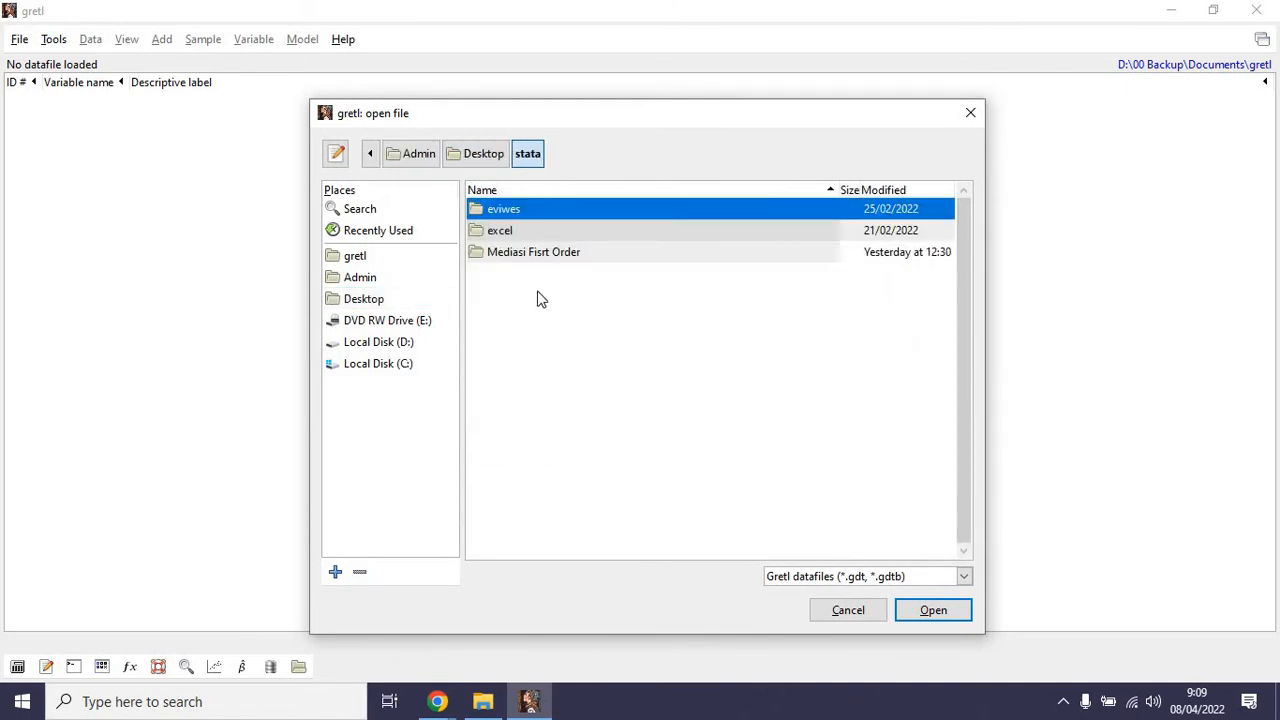
click(958, 611)
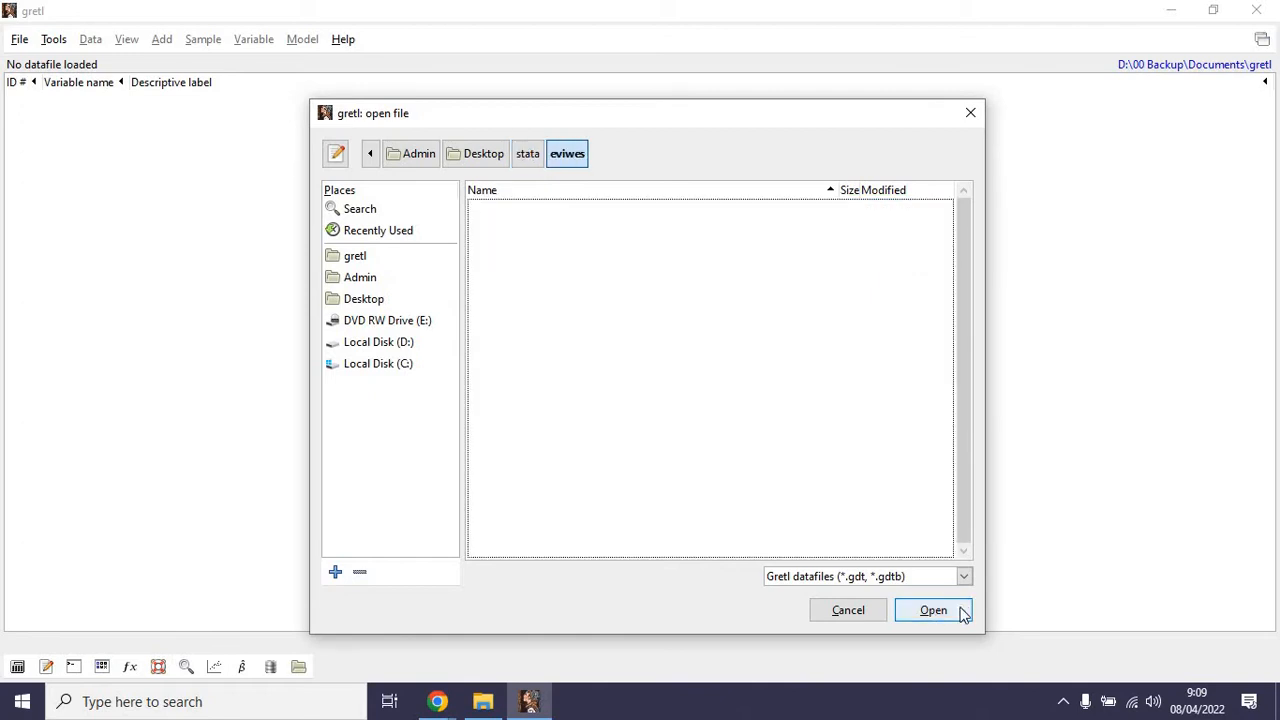
List only Eviews files (*.wf1) and open data model ardl.wf1.
click(963, 577)
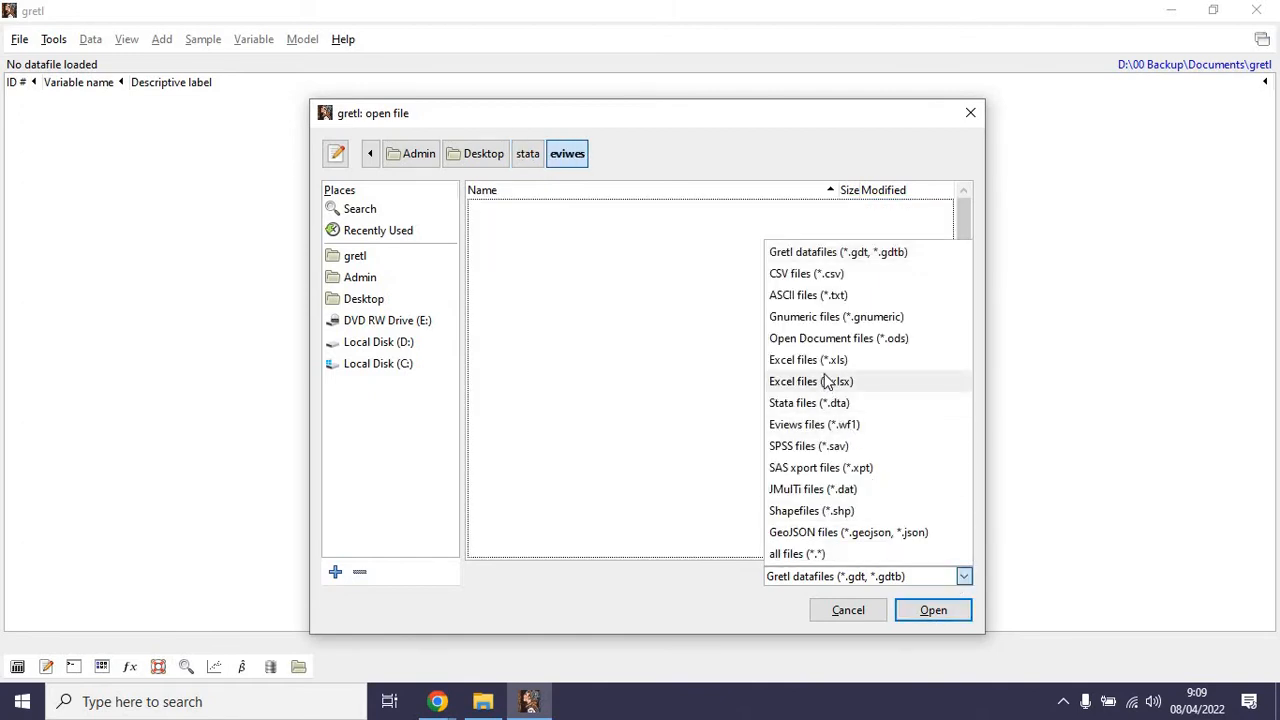
click(812, 424)
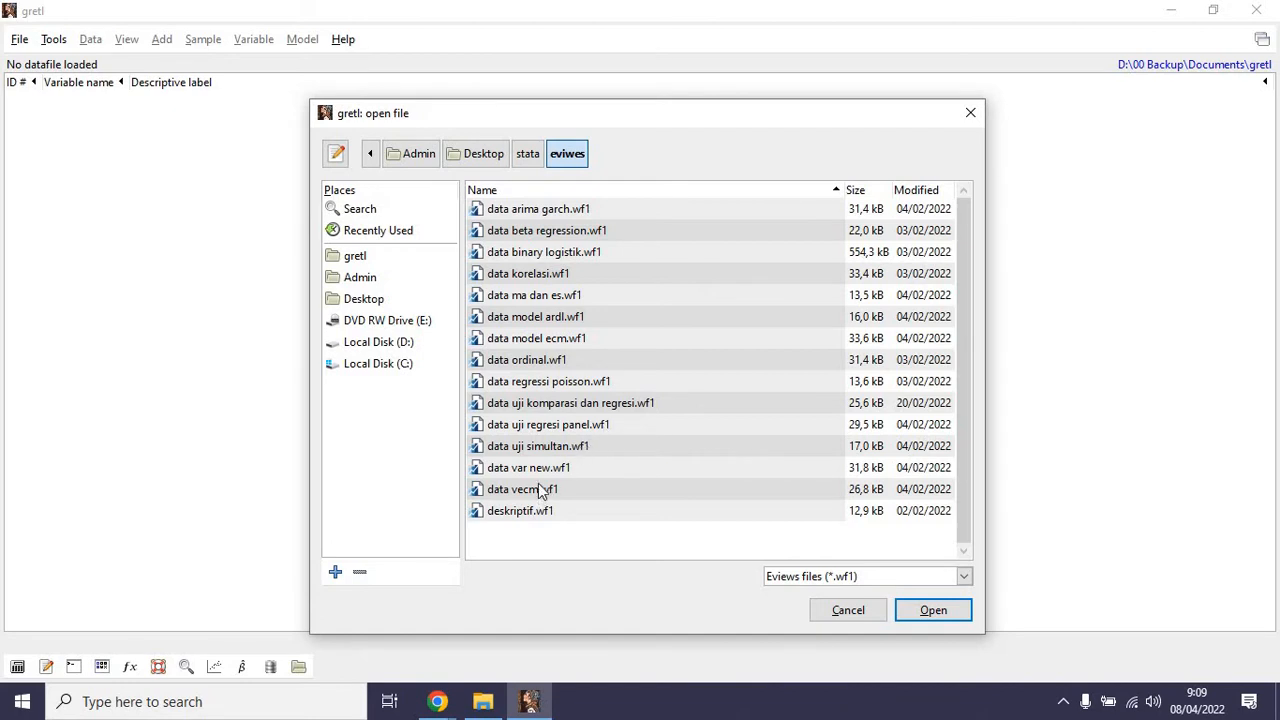
click(542, 320)
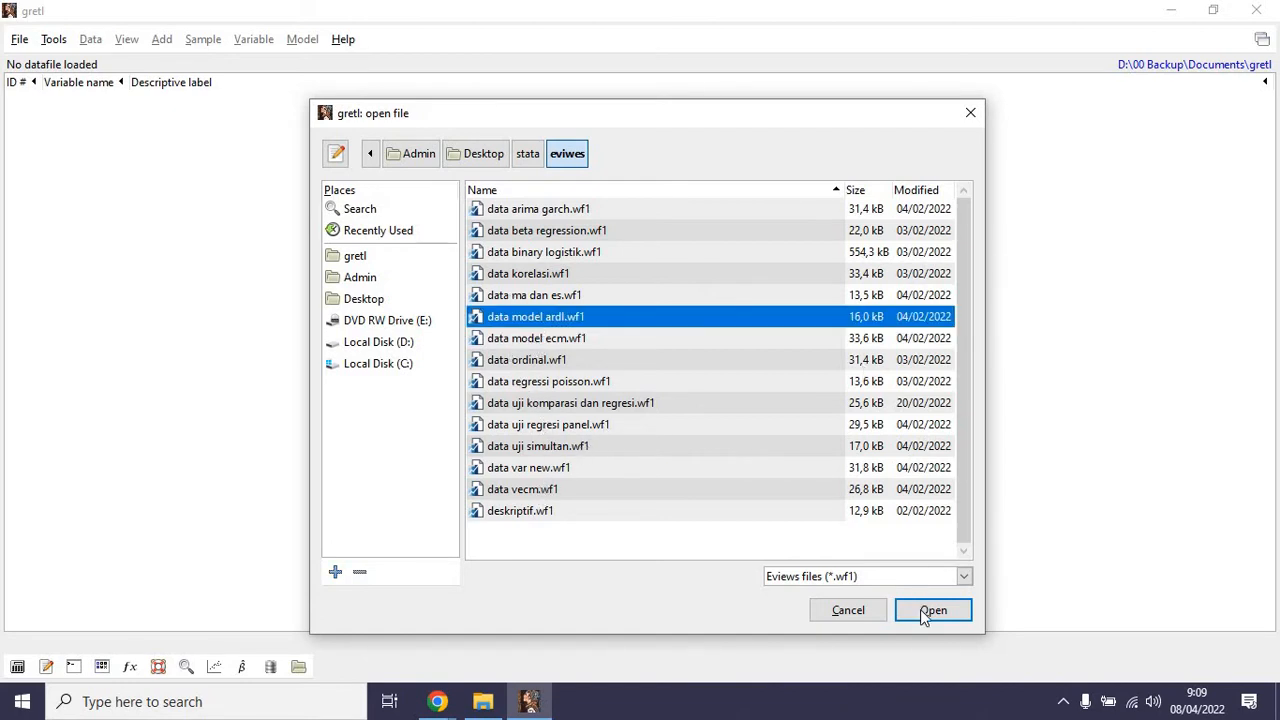
click(928, 612)
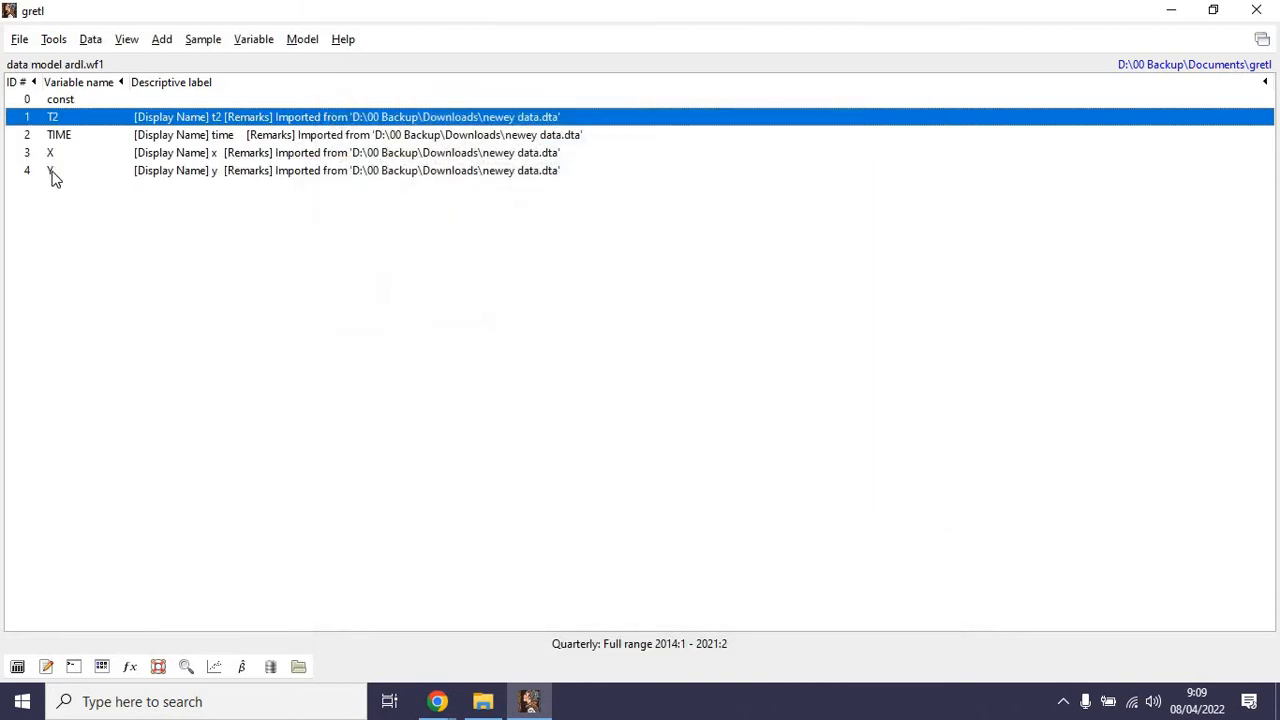
Inspect the observation values of variable Y and of variable X.
double_click(52, 172)
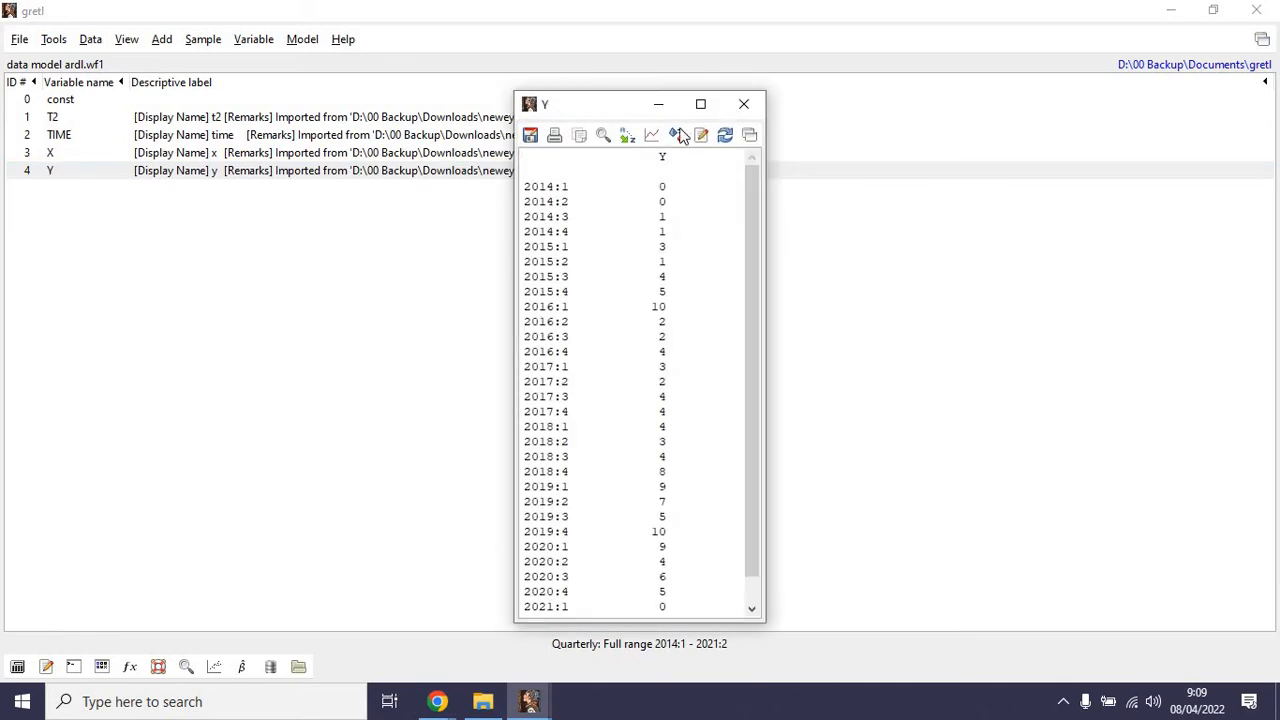
click(141, 170)
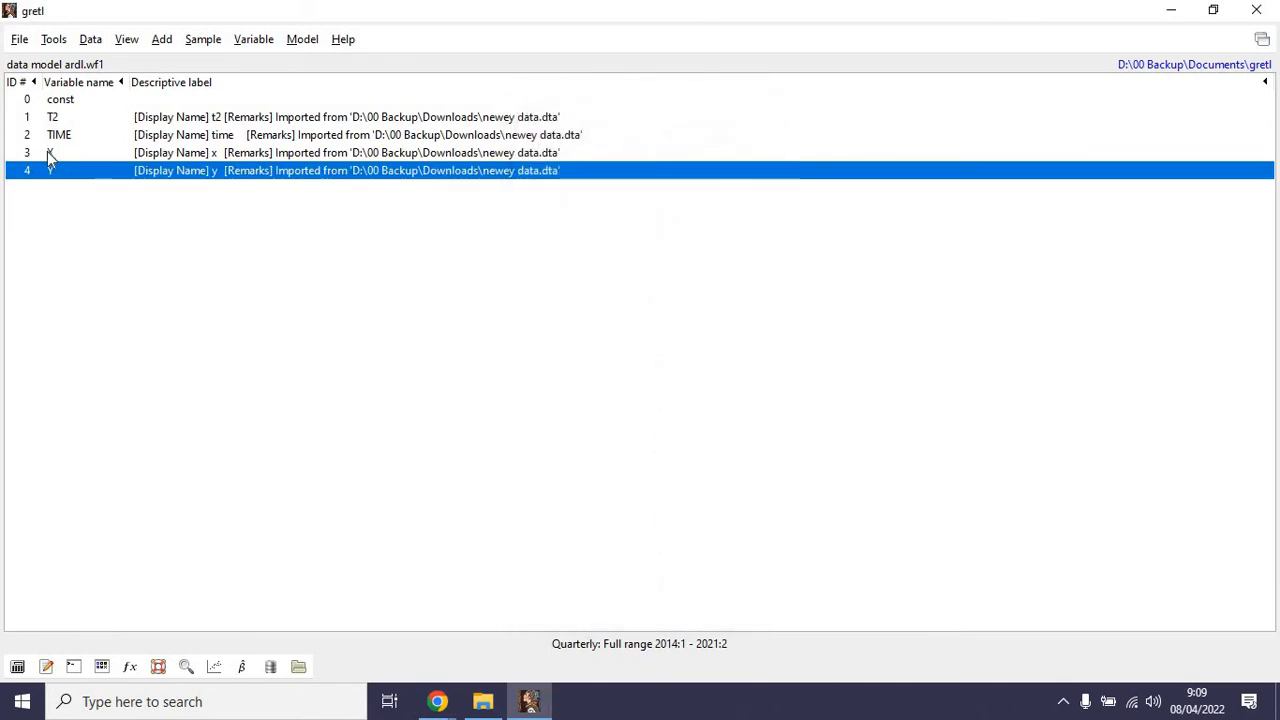
double_click(47, 151)
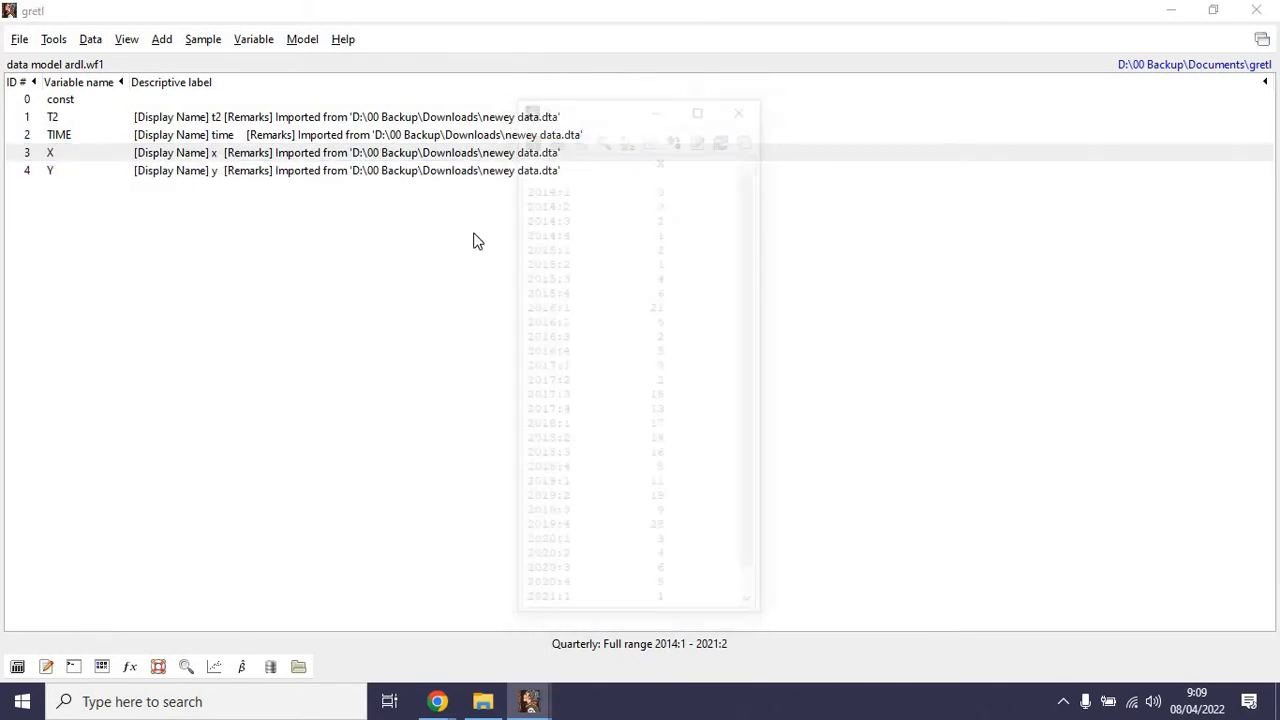
click(743, 104)
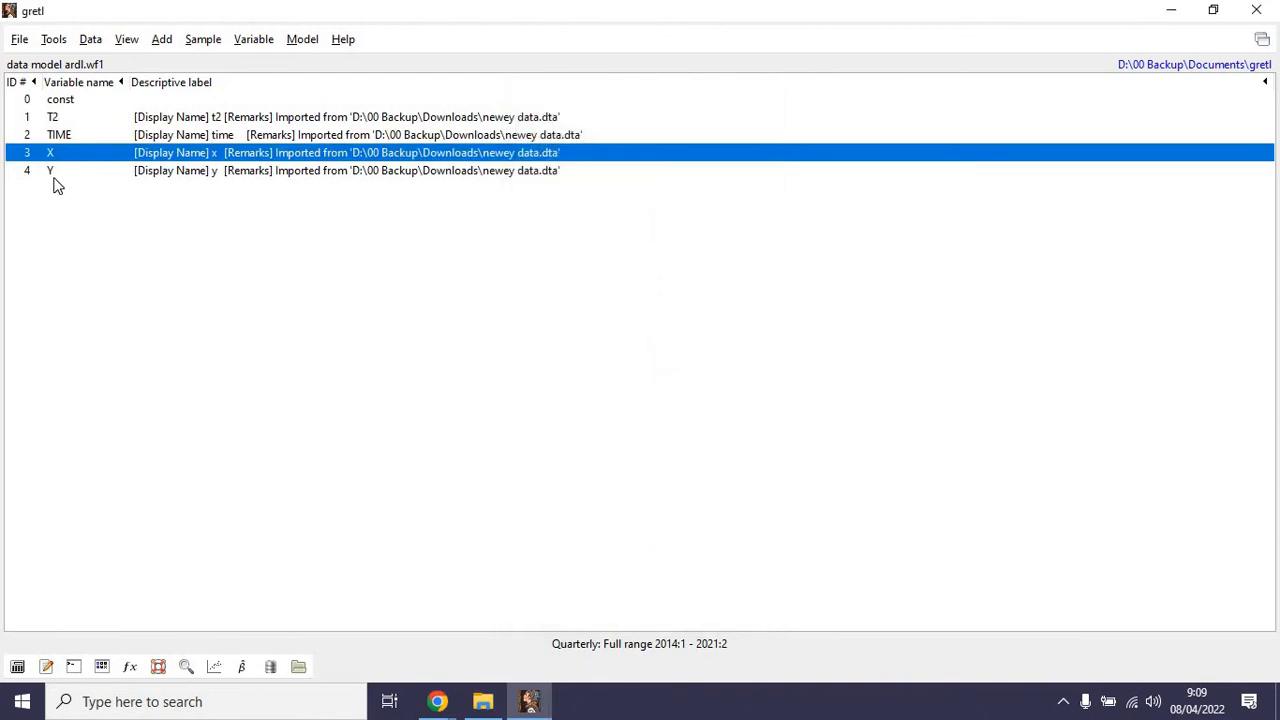
Run the Augmented Dickey-Fuller unit root test on the level of Y with default options and check the with-constant p-value.
click(52, 173)
click(301, 44)
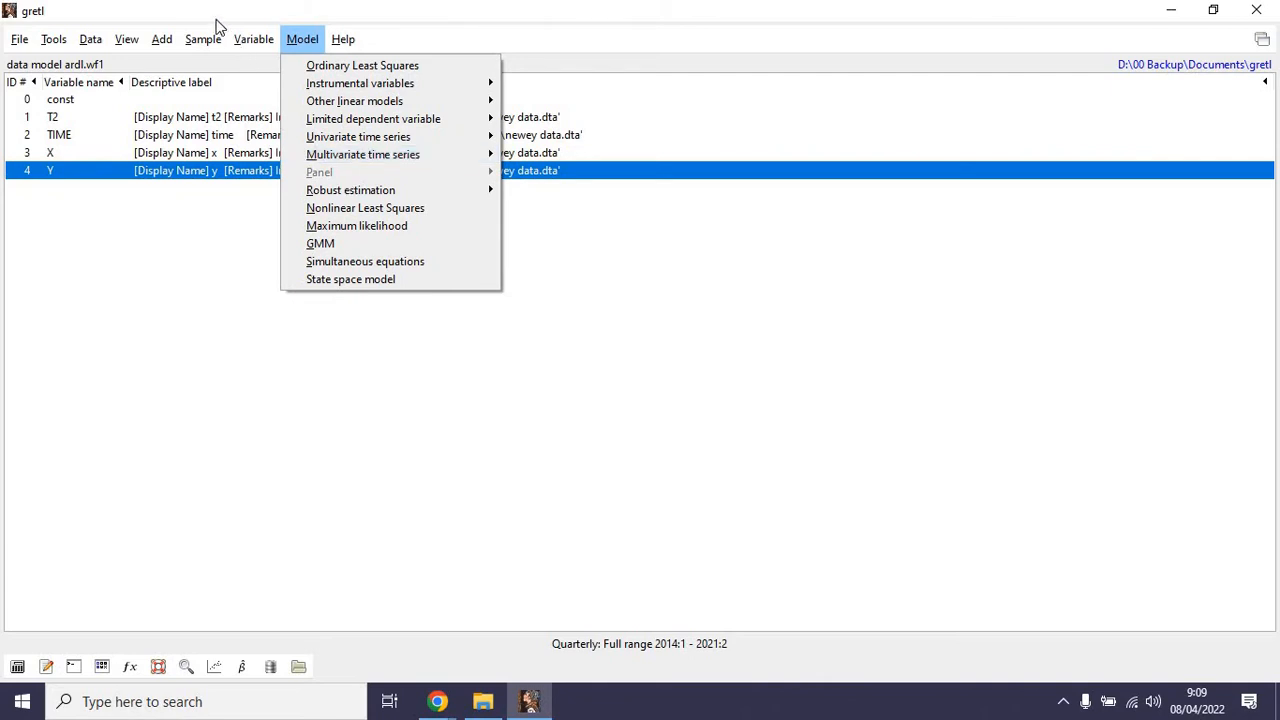
click(164, 38)
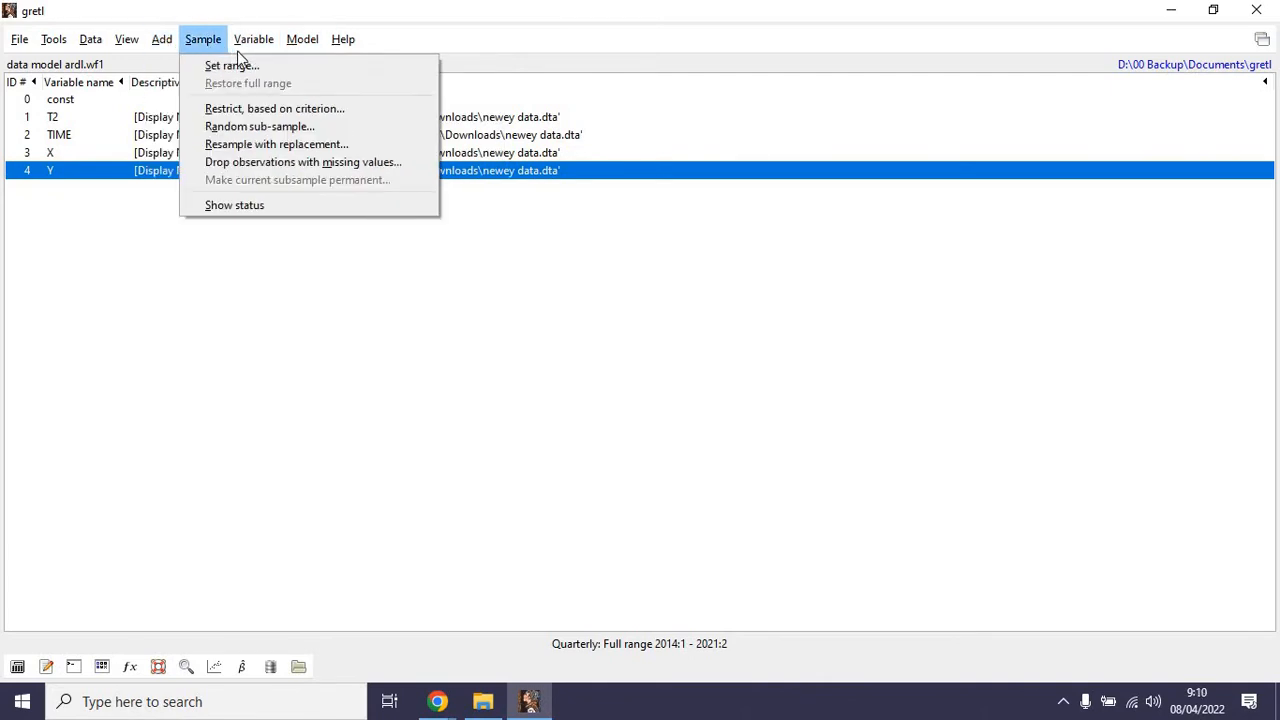
mouse_move(250, 40)
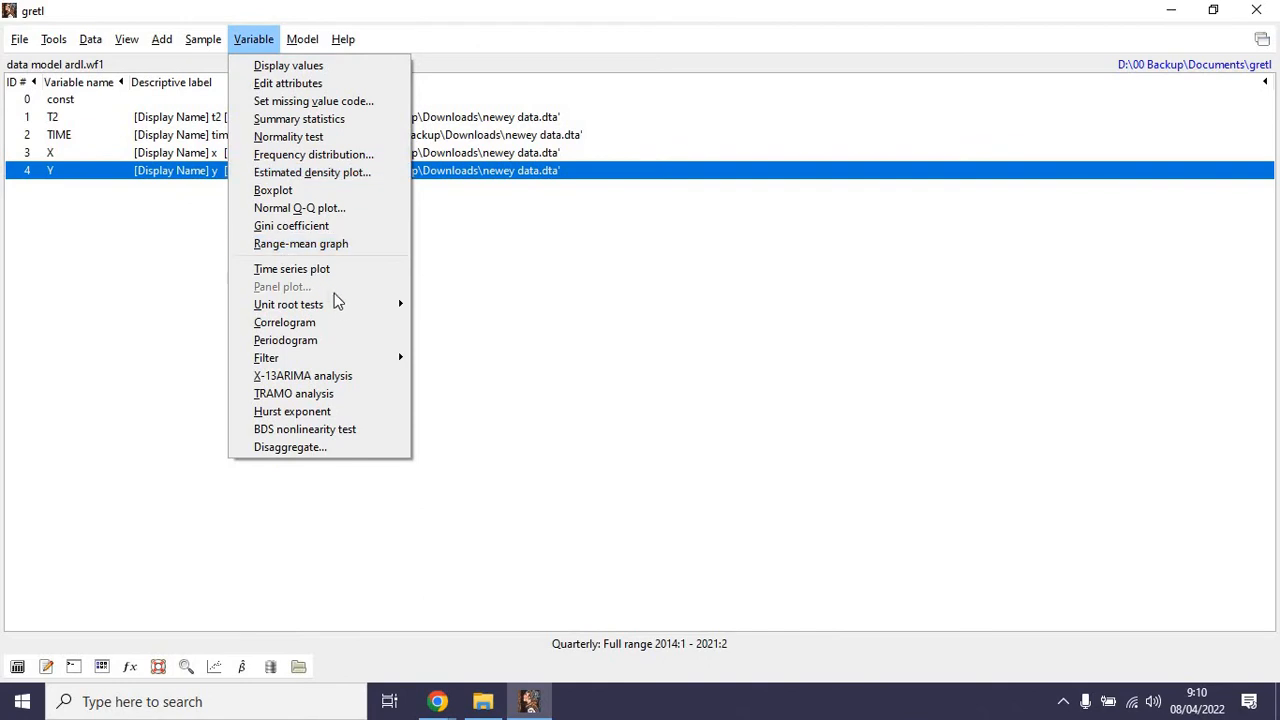
mouse_move(340, 304)
click(484, 306)
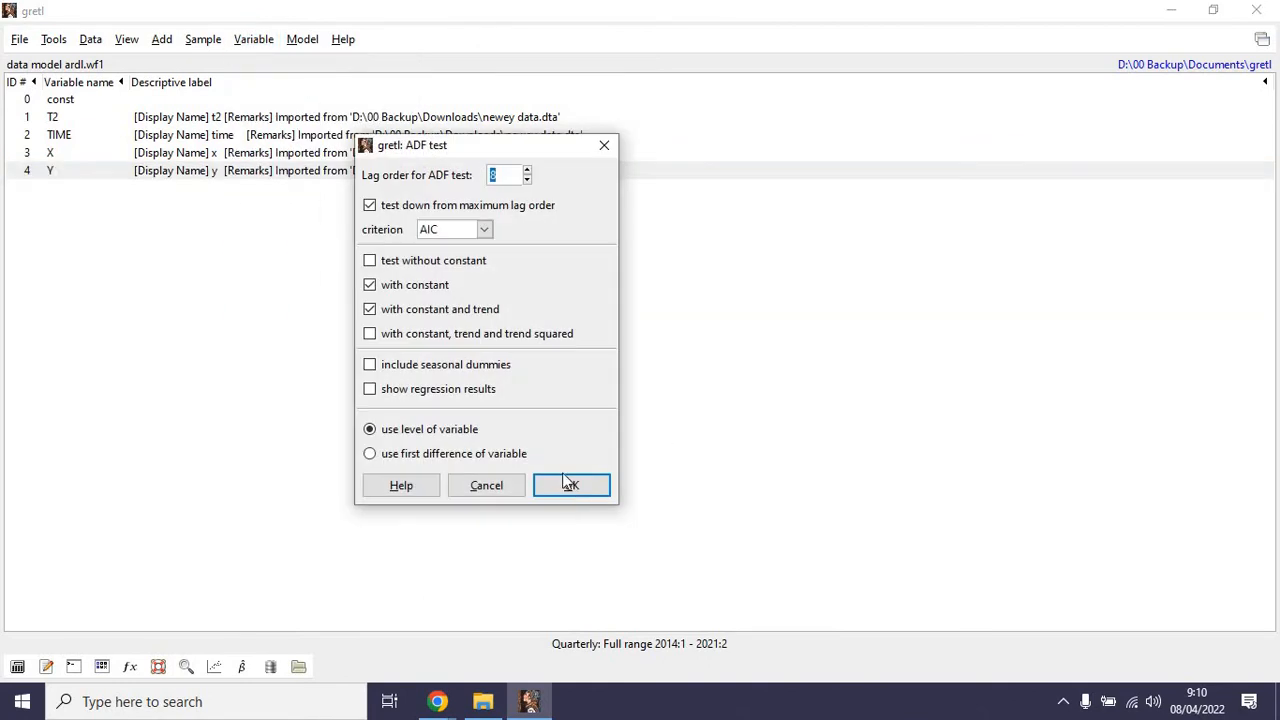
click(571, 486)
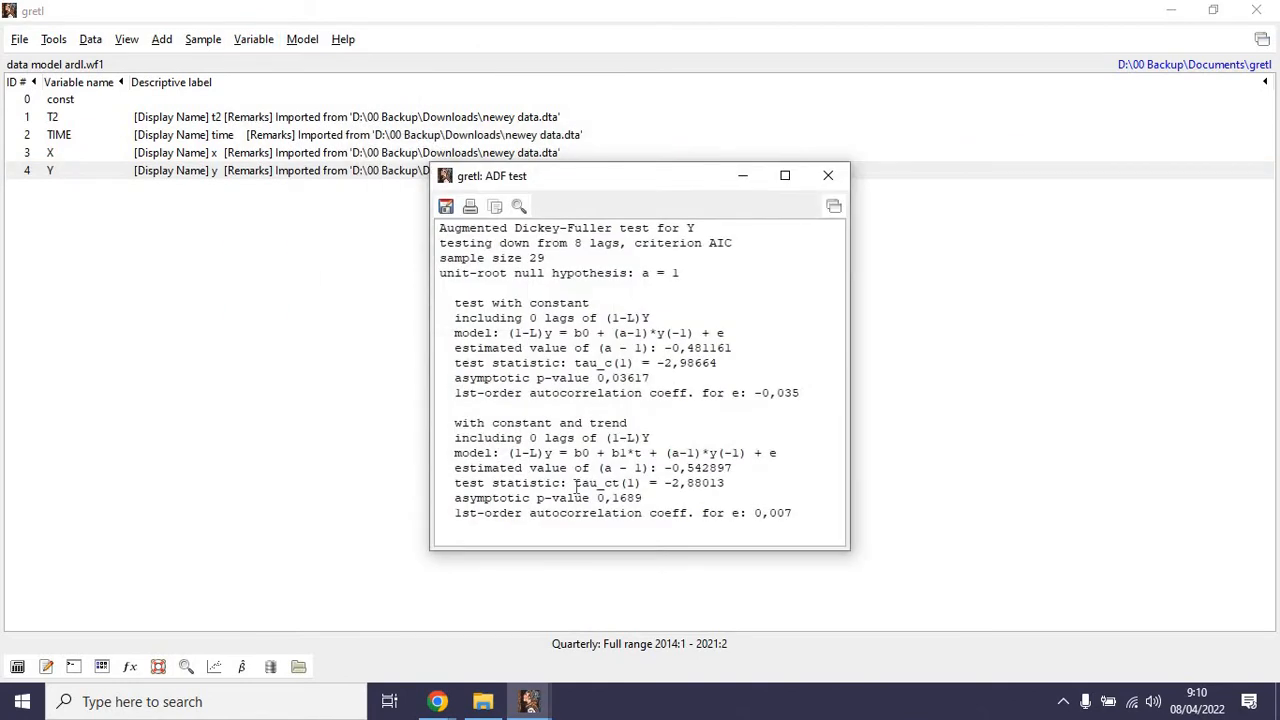
drag(597, 379, 644, 380)
click(826, 175)
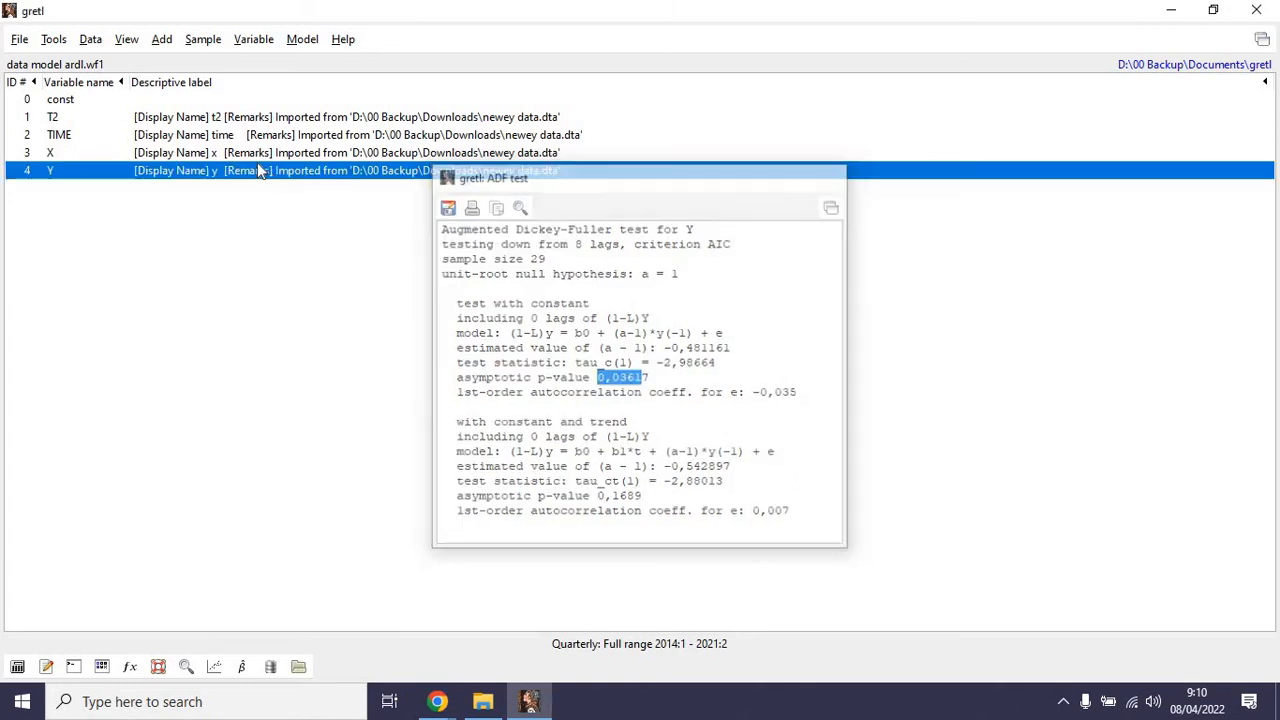
Run the Augmented Dickey-Fuller unit root test on the level of X with default options and check the with-constant p-value.
double_click(239, 152)
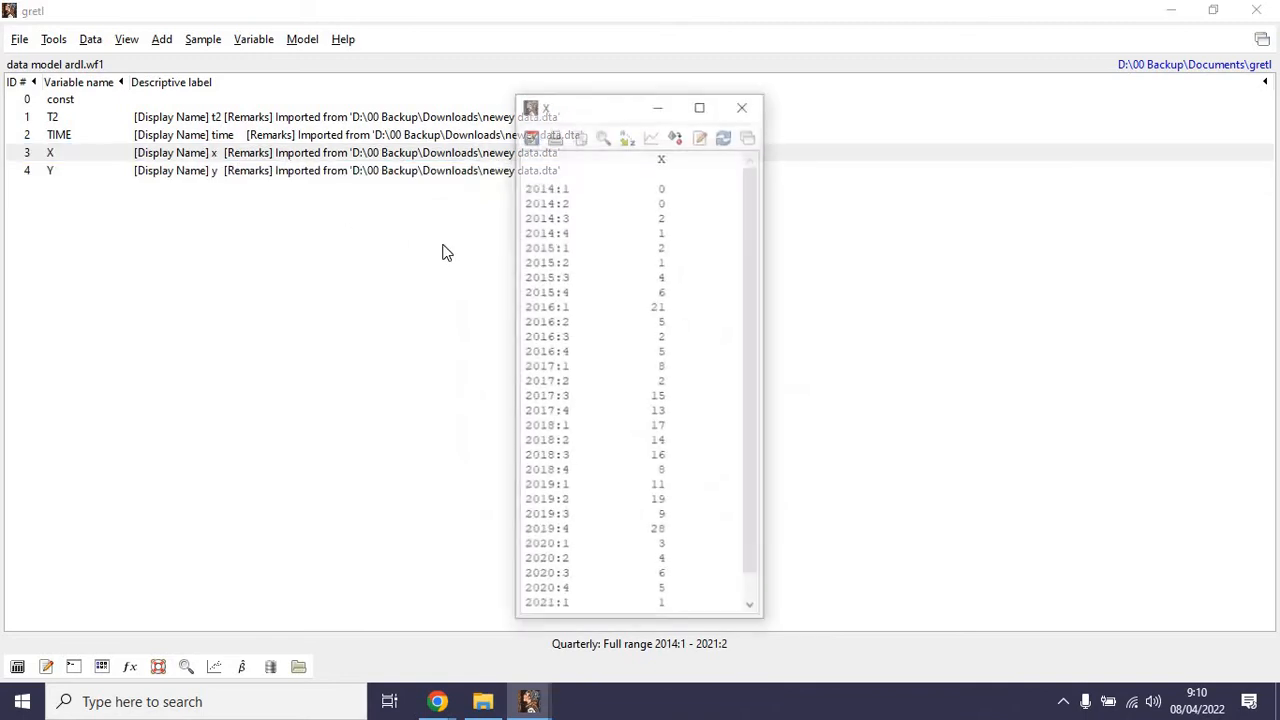
click(743, 105)
click(253, 40)
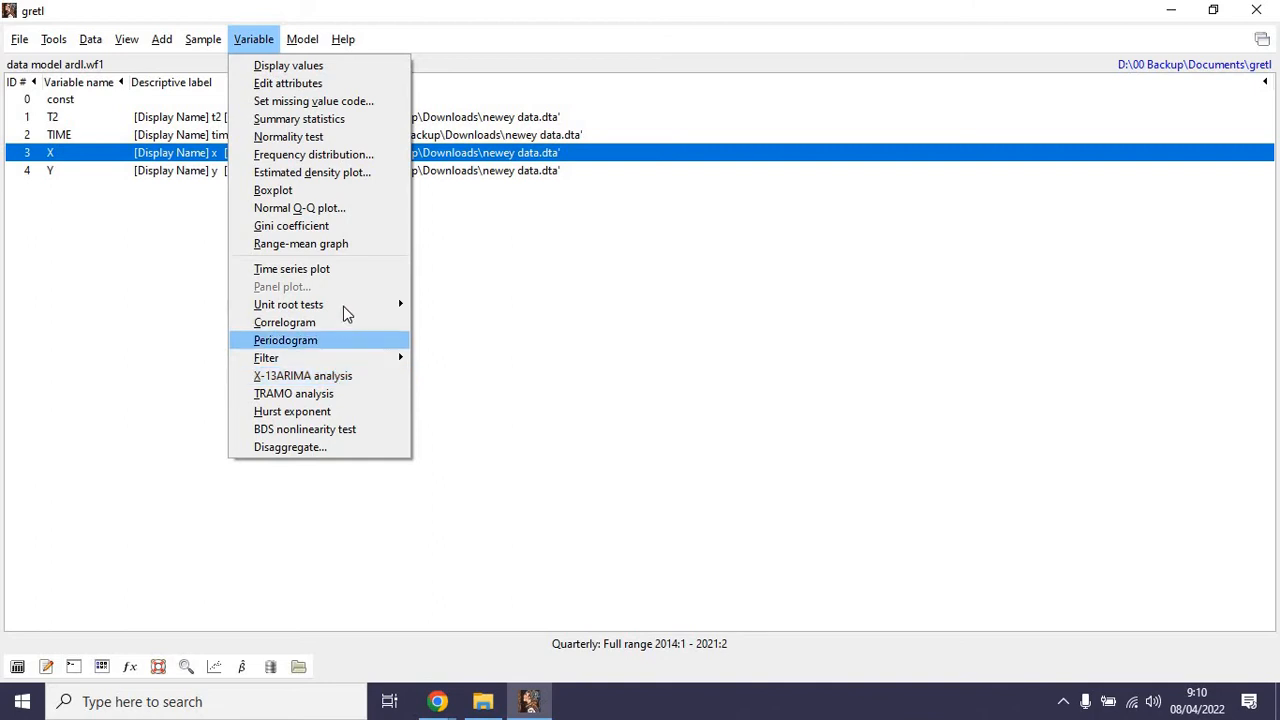
mouse_move(300, 304)
click(458, 305)
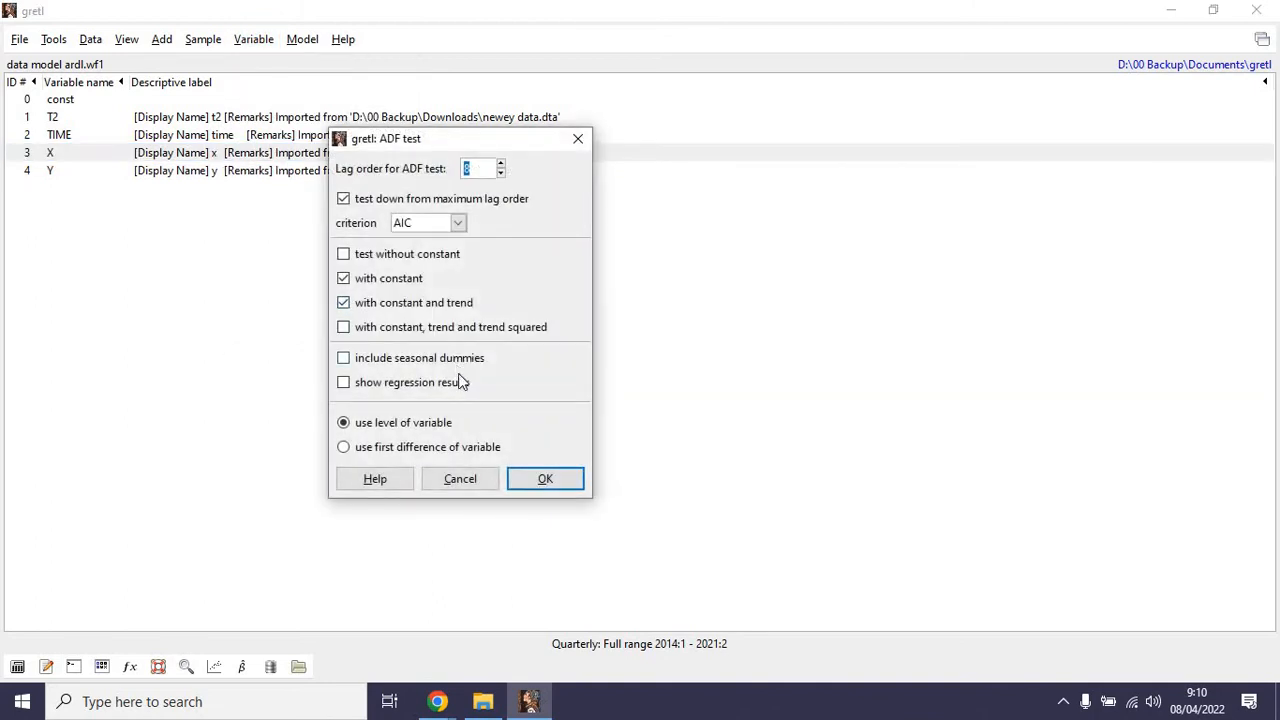
click(545, 477)
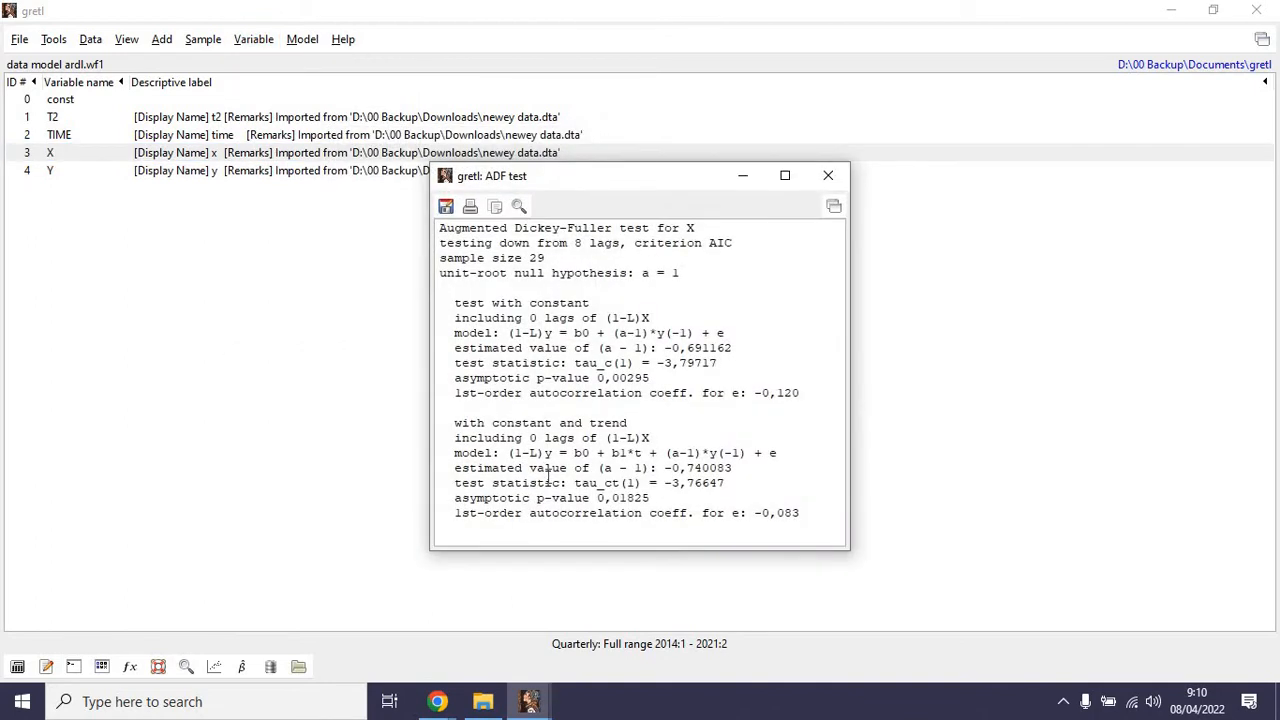
drag(738, 392, 591, 378)
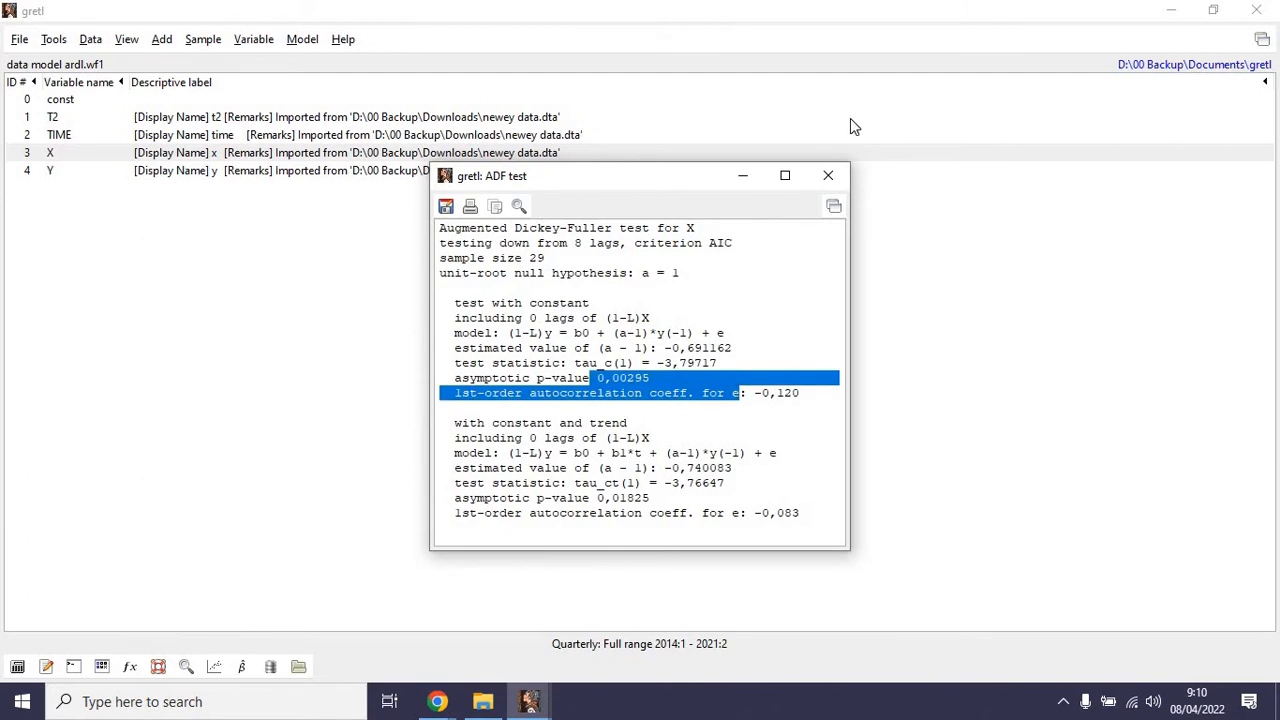
click(828, 177)
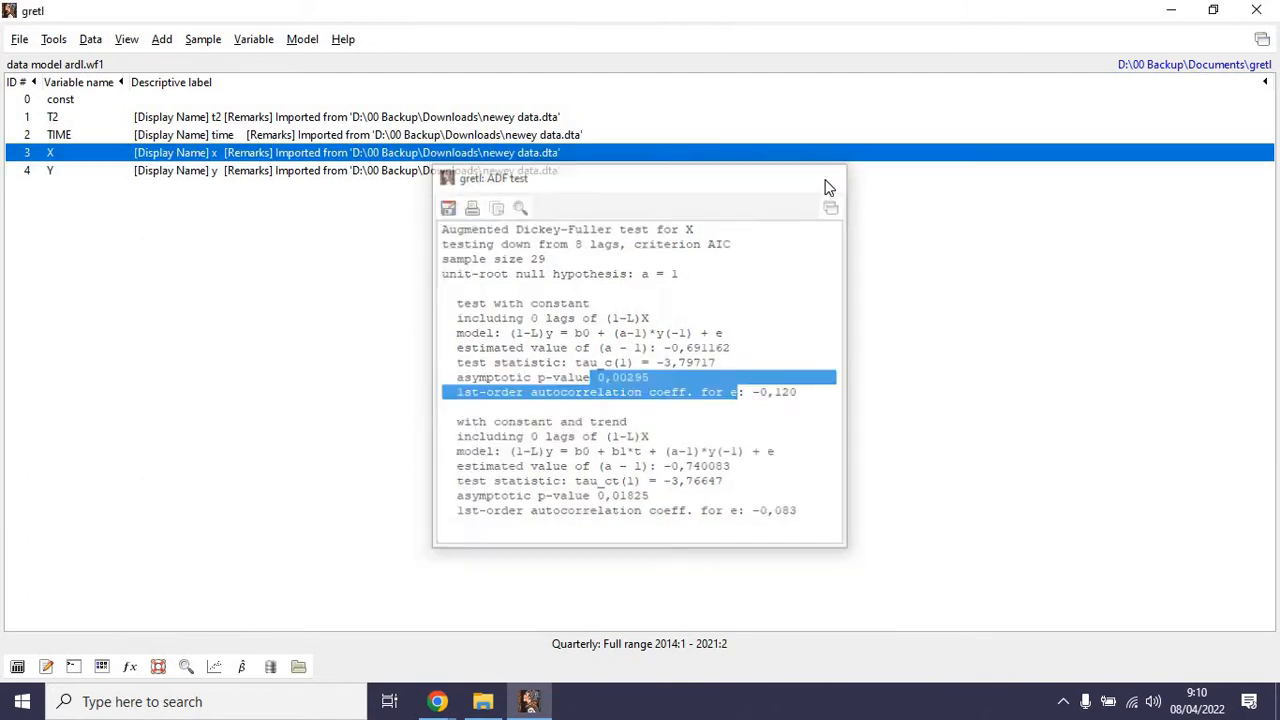
Estimate an Ordinary Least Squares model with Y as dependent variable and X as regressor, and check its Durbin-Watson statistic.
click(296, 40)
click(418, 68)
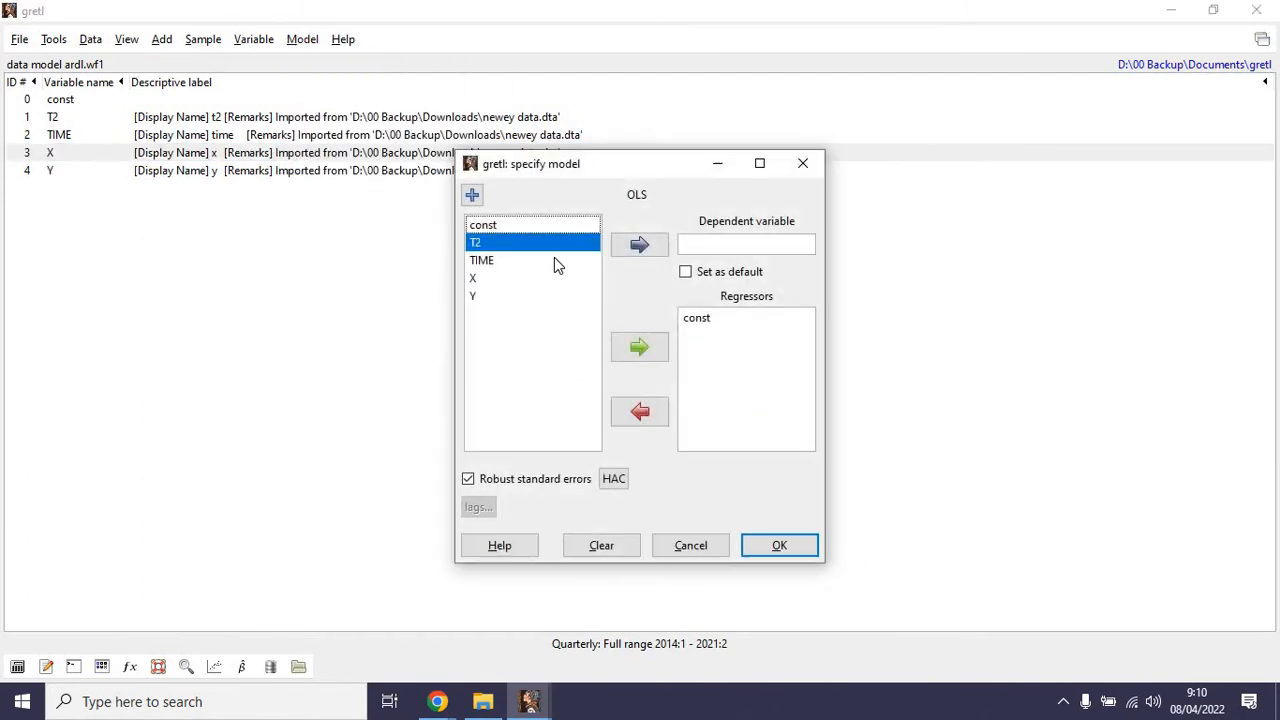
click(474, 296)
click(640, 244)
click(474, 278)
click(640, 347)
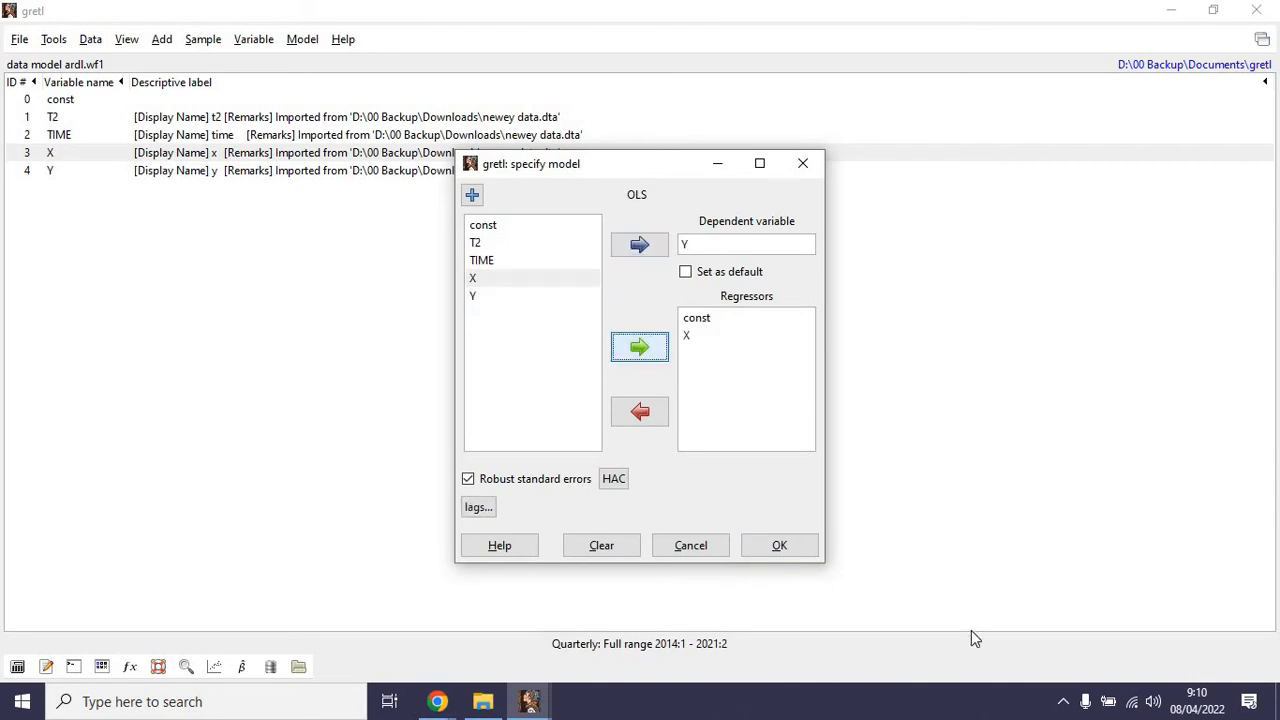
click(779, 545)
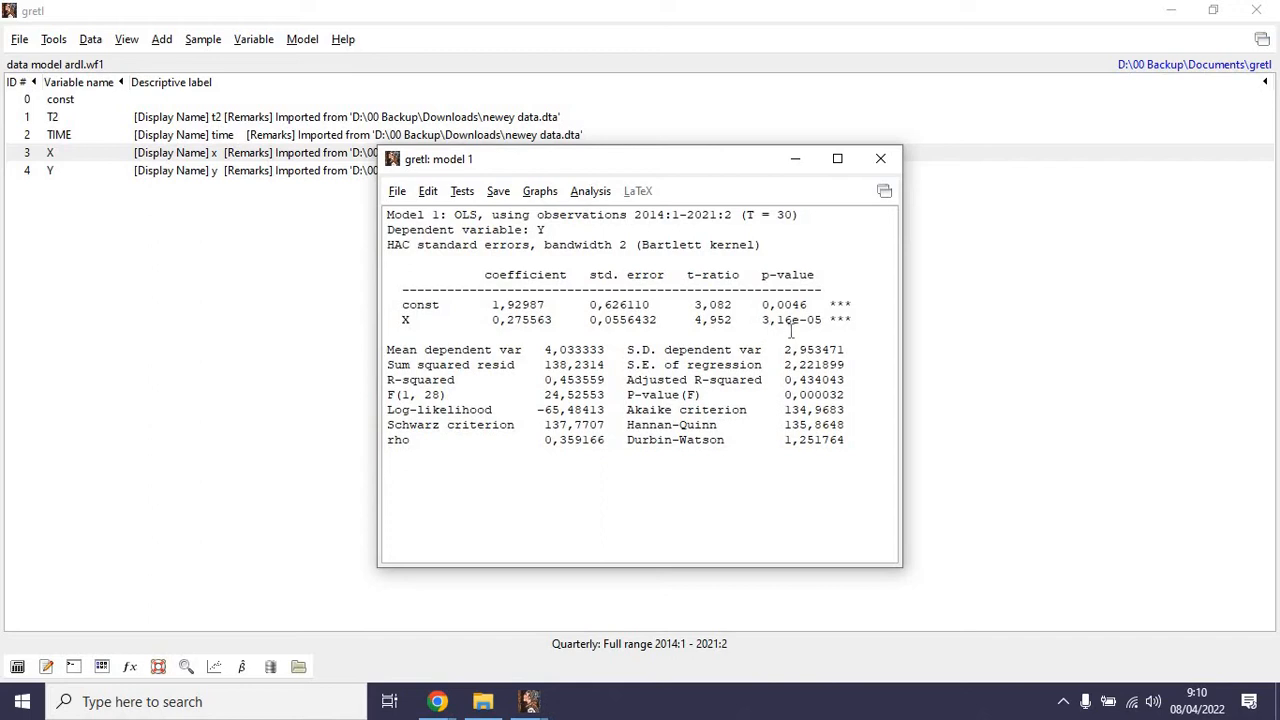
drag(625, 443, 885, 448)
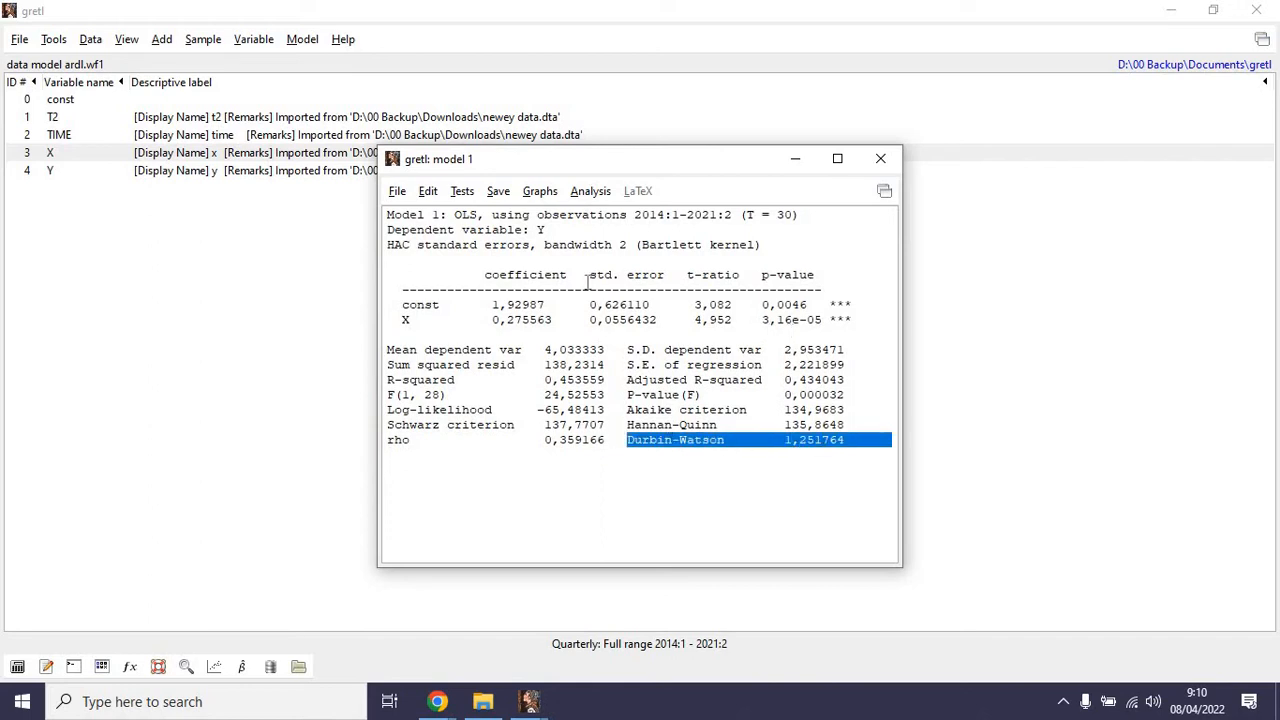
Test the OLS model's residuals for normality, review the p-value, and close the graph and the frequency distribution.
click(464, 193)
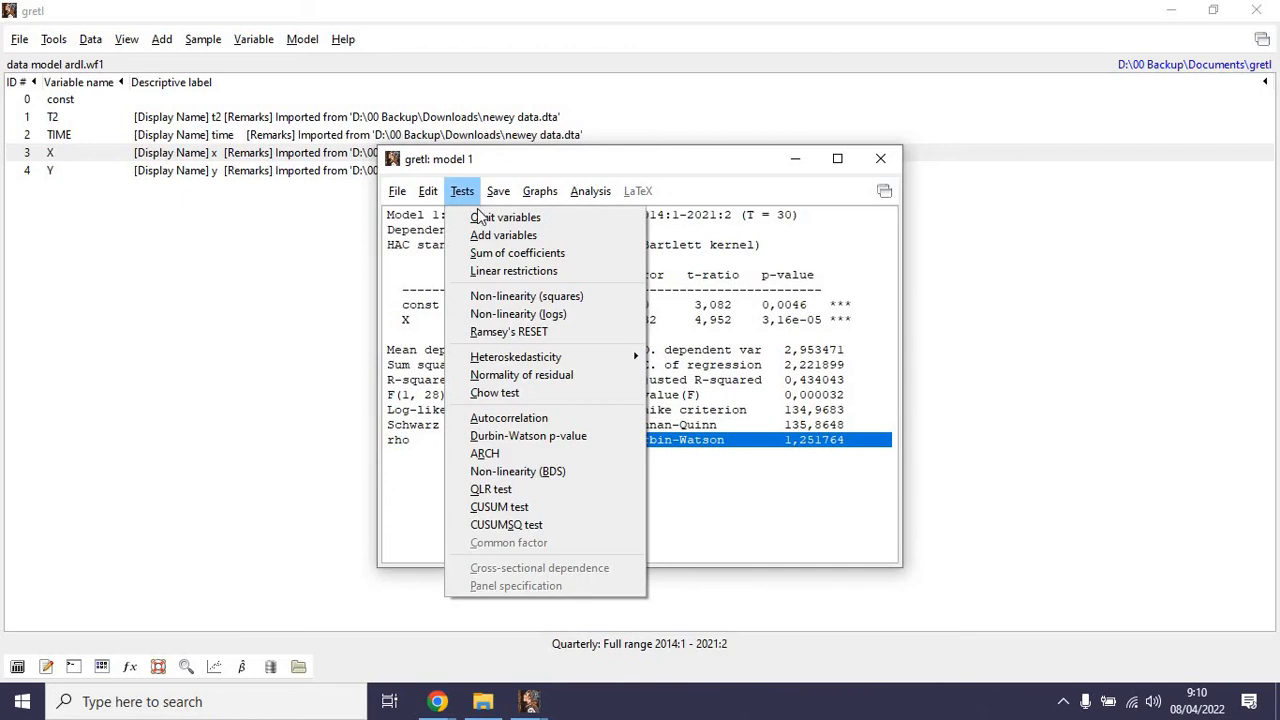
click(527, 382)
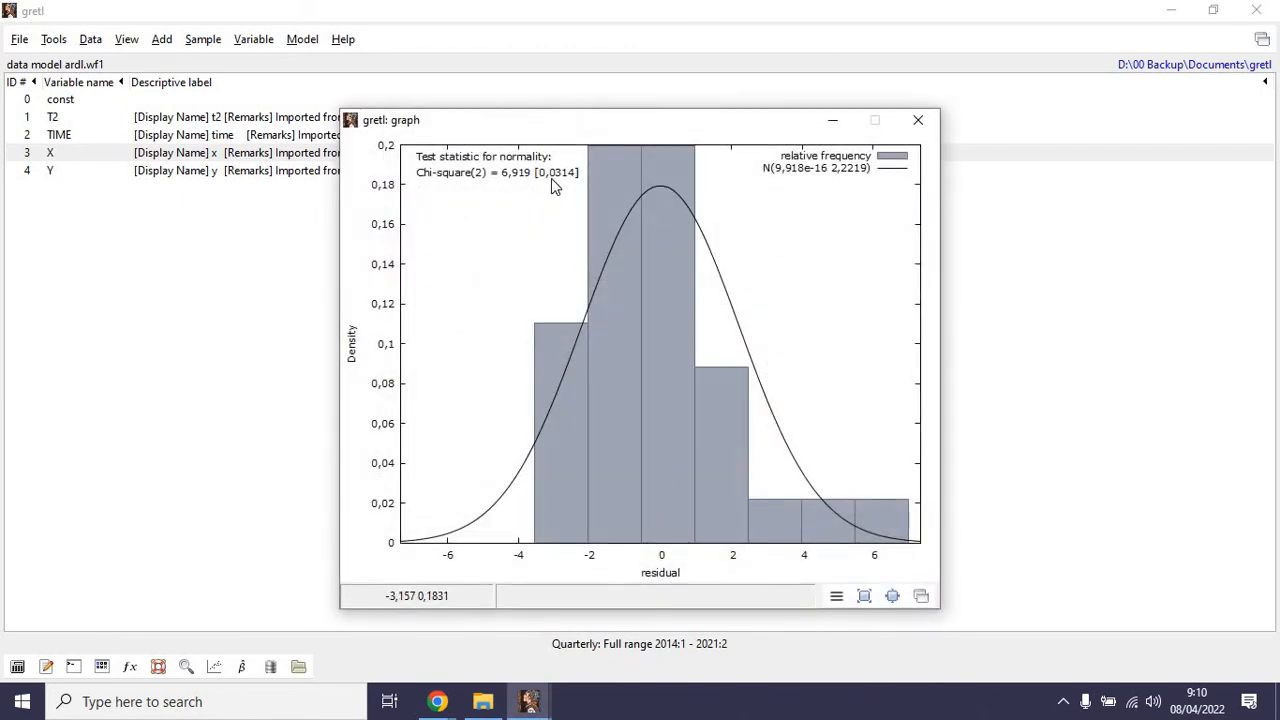
click(918, 120)
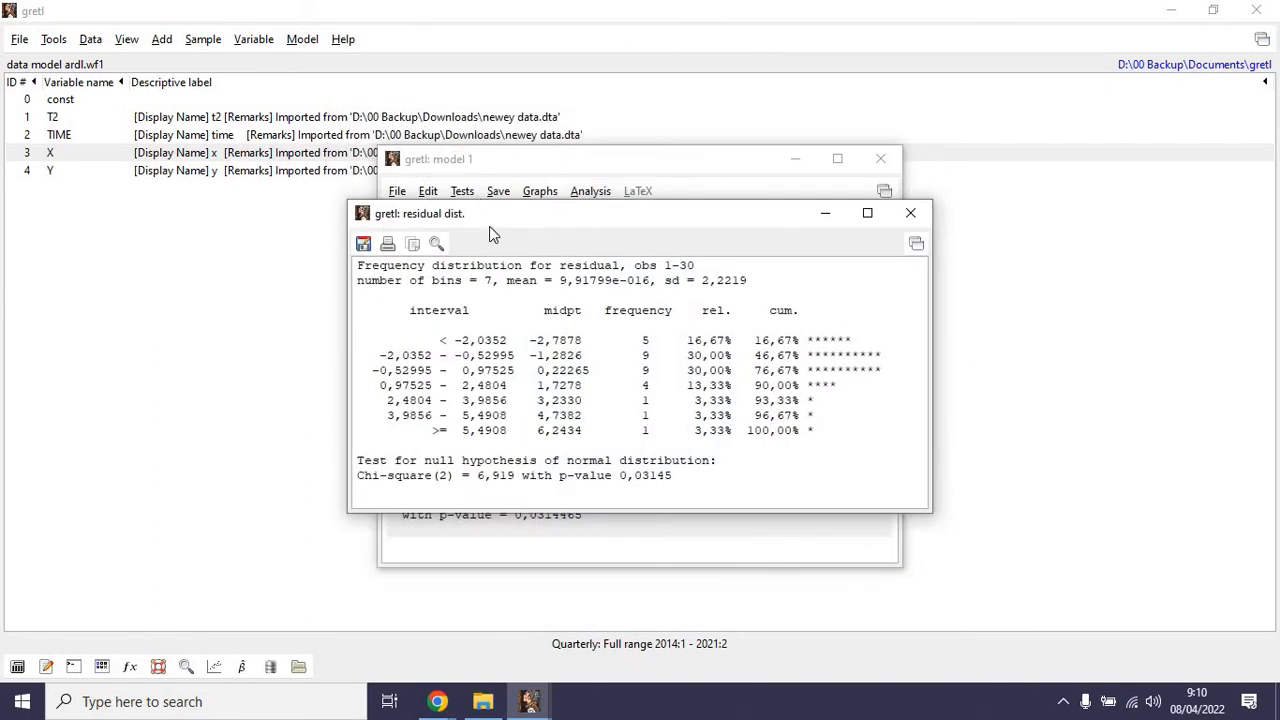
click(910, 213)
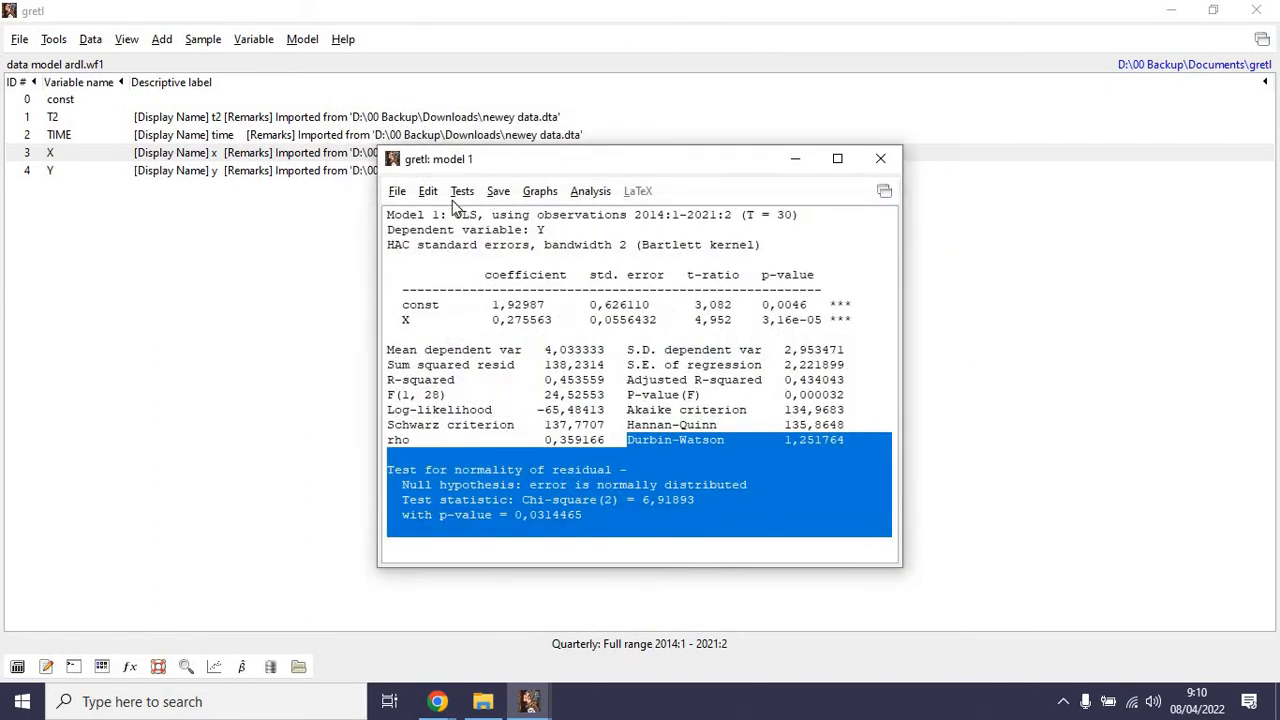
Run White's heteroskedasticity test on the OLS model.
click(461, 191)
mouse_move(620, 354)
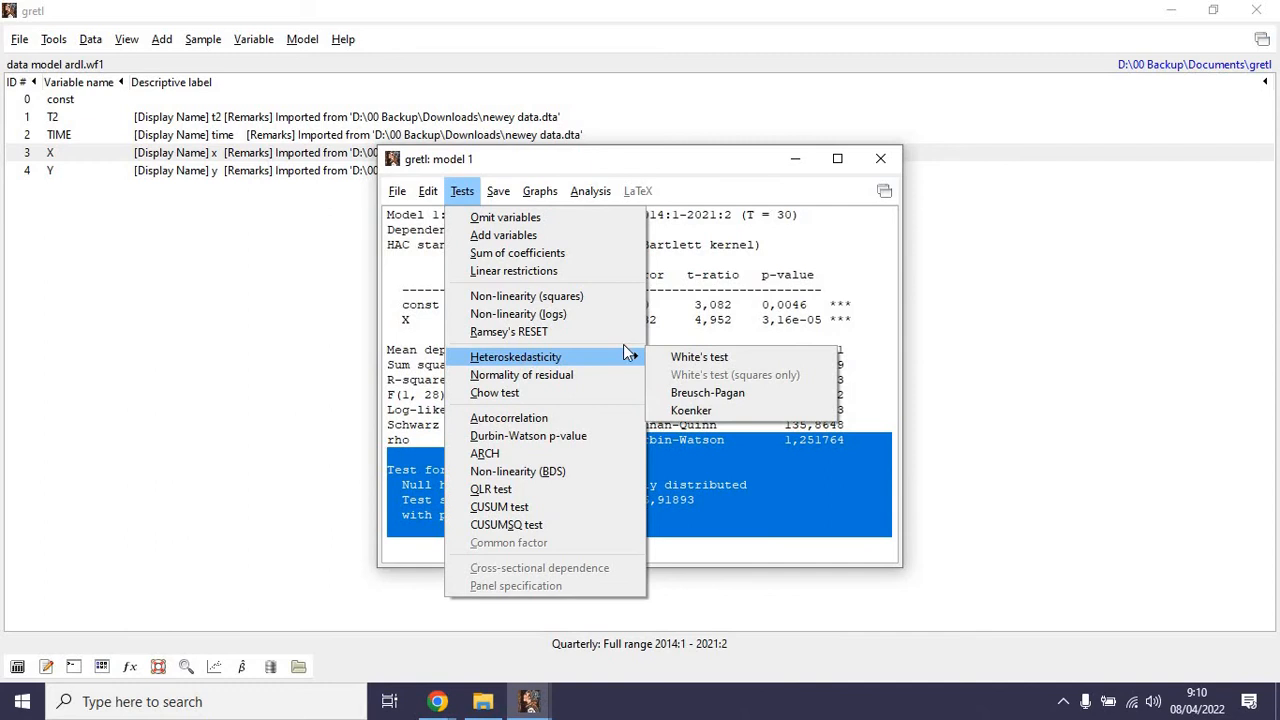
click(699, 358)
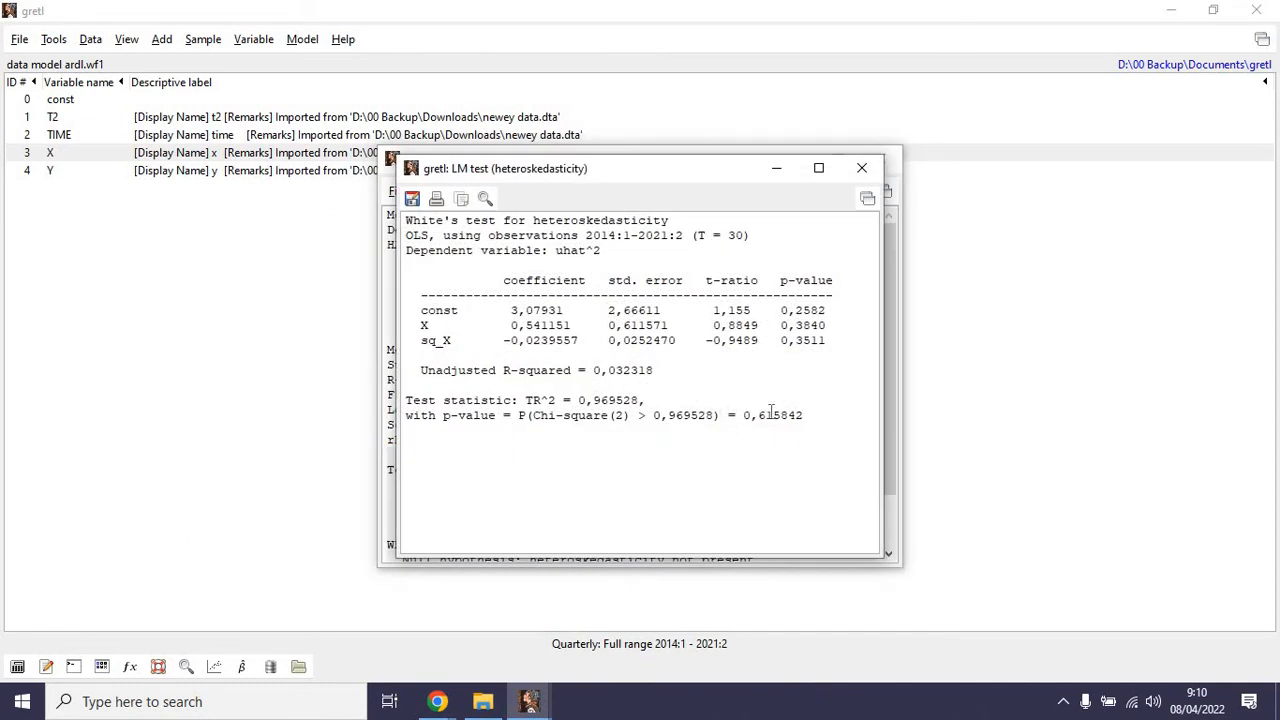
Review and close White's test results, and run Ramsey's RESET test with squares and cubes on the OLS model, checking its p-value.
drag(771, 413, 405, 400)
click(862, 168)
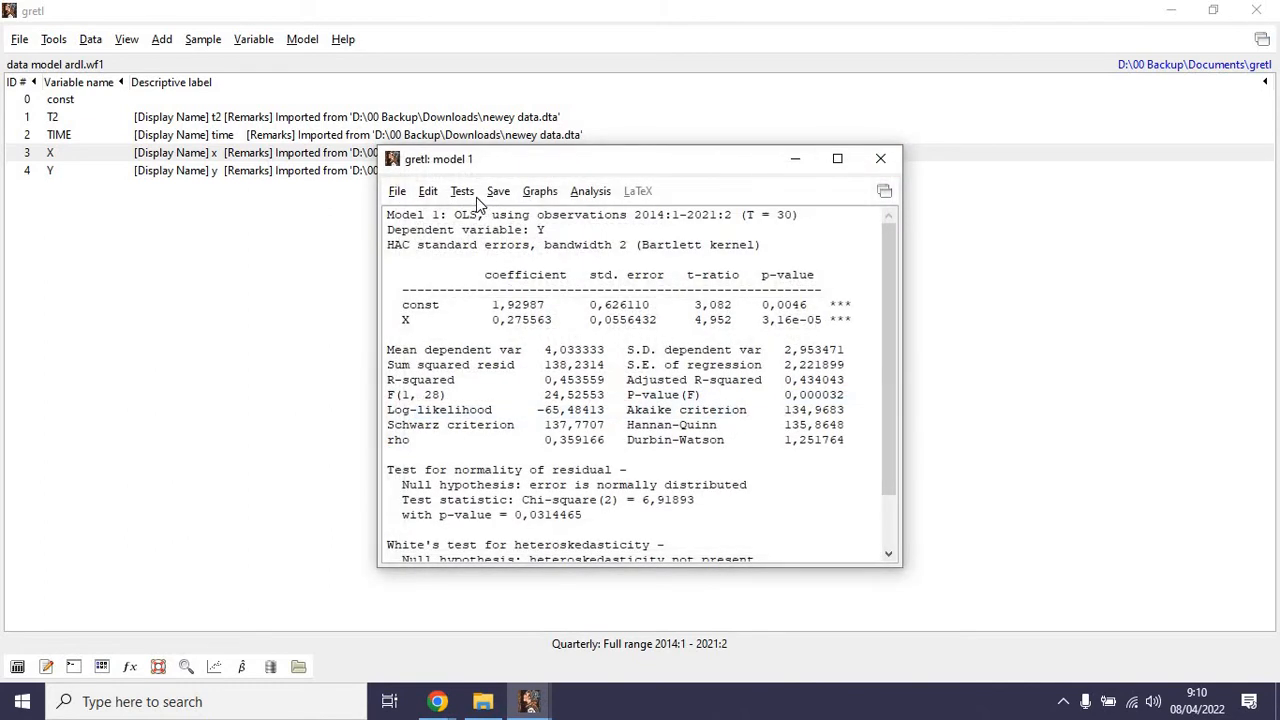
click(476, 197)
click(513, 338)
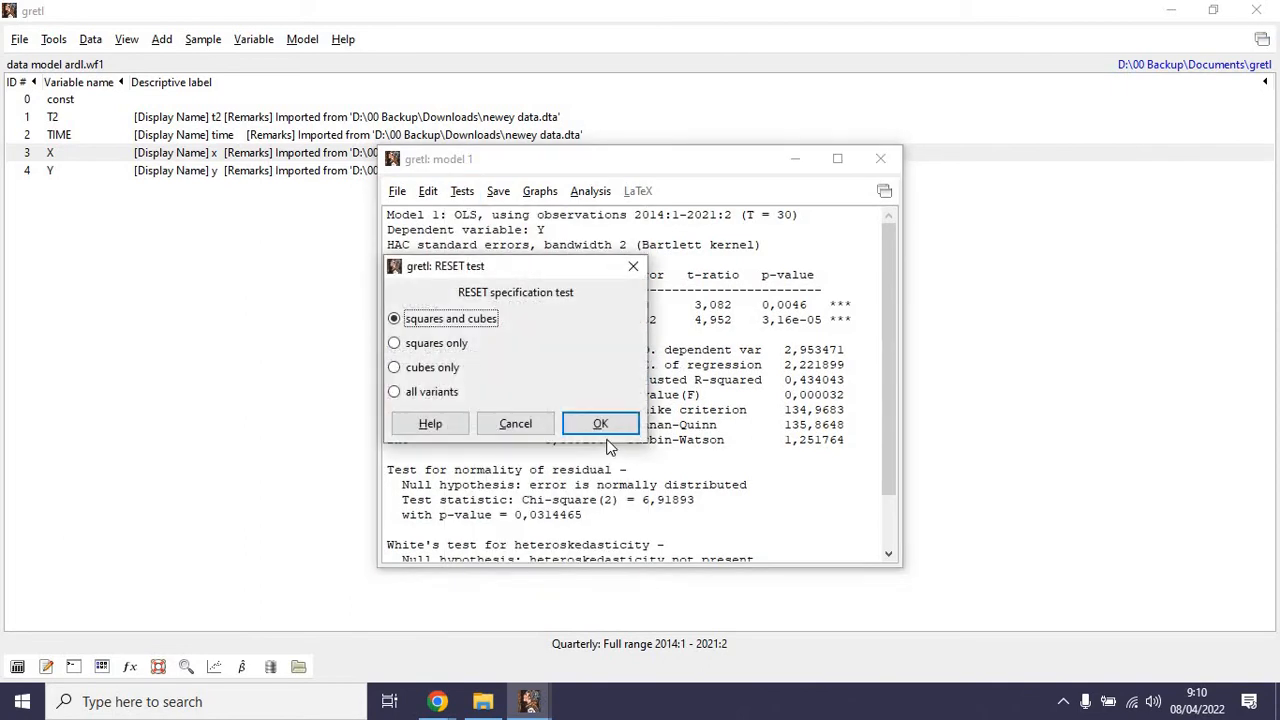
click(605, 428)
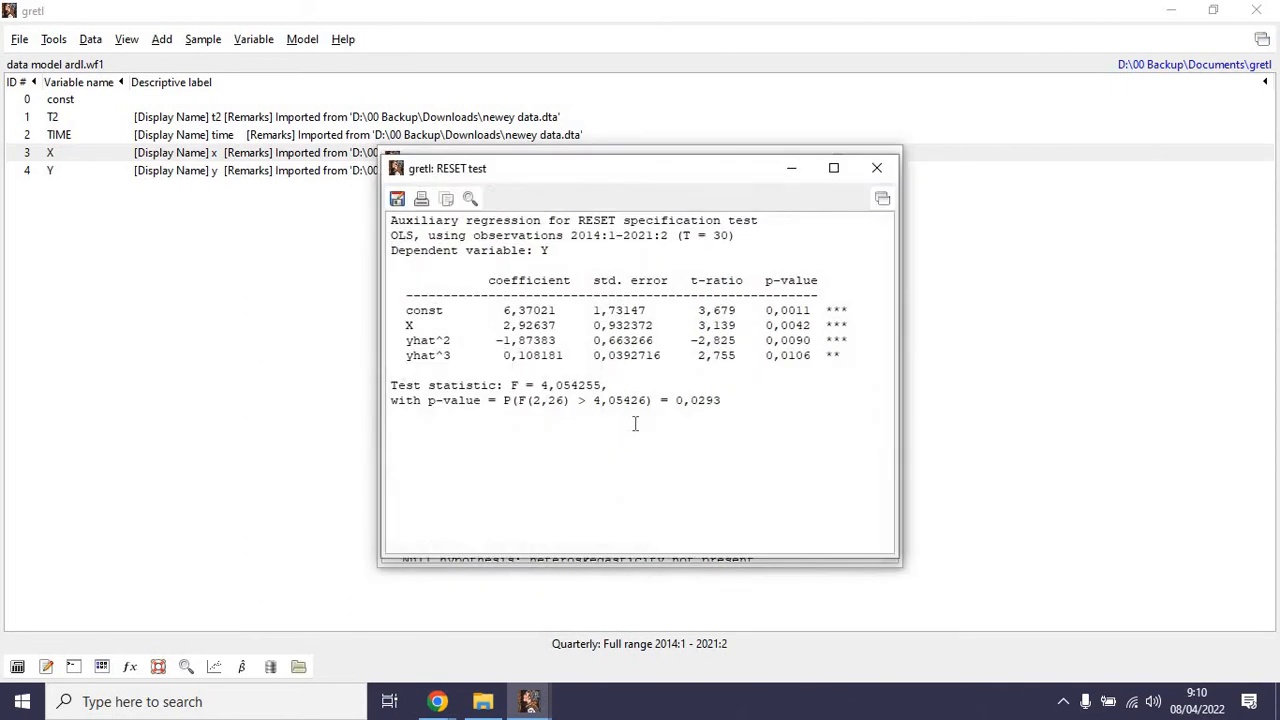
drag(742, 388, 676, 400)
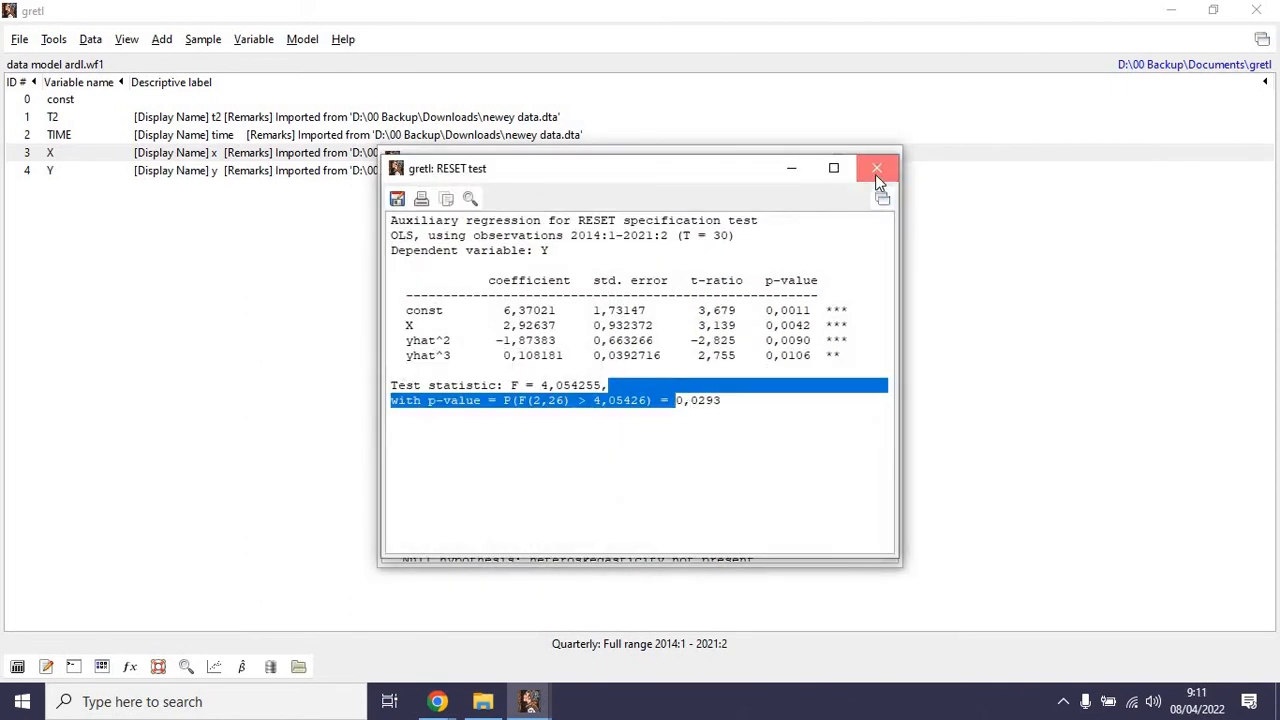
click(876, 176)
Run the Breusch-Godfrey autocorrelation test up to order 4 on the OLS model, review its p-values and close the output.
click(466, 193)
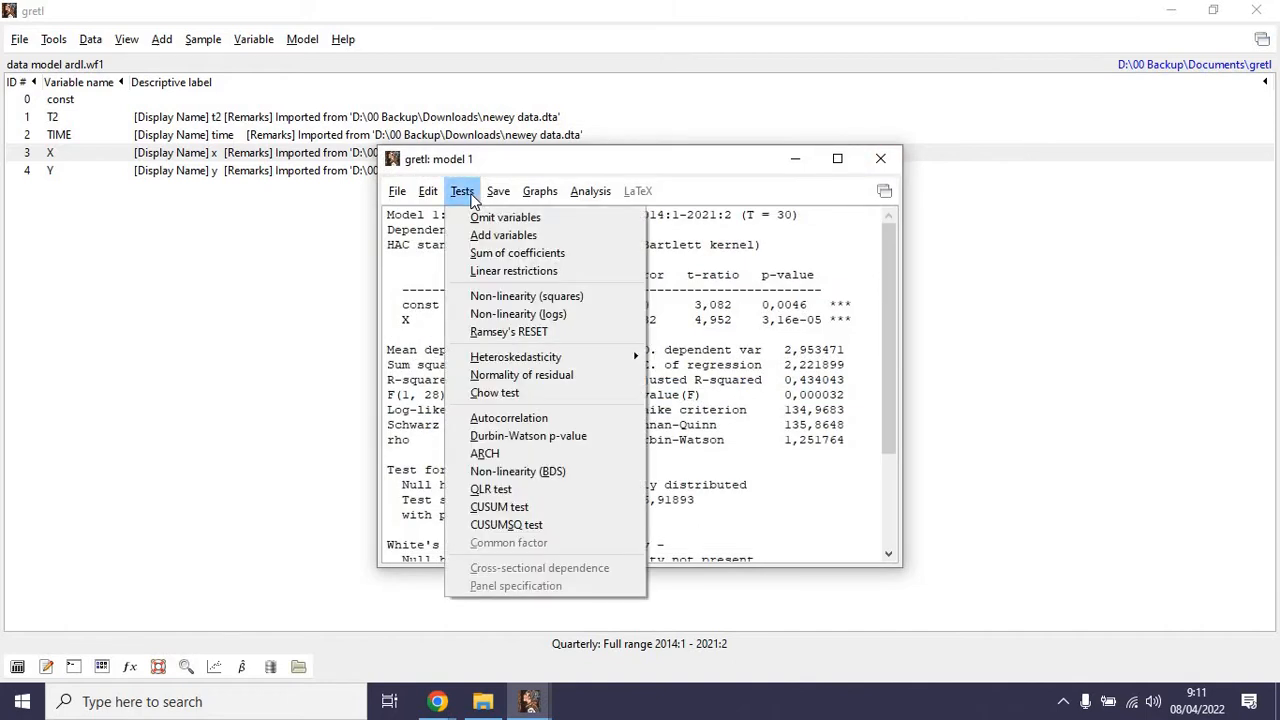
click(503, 420)
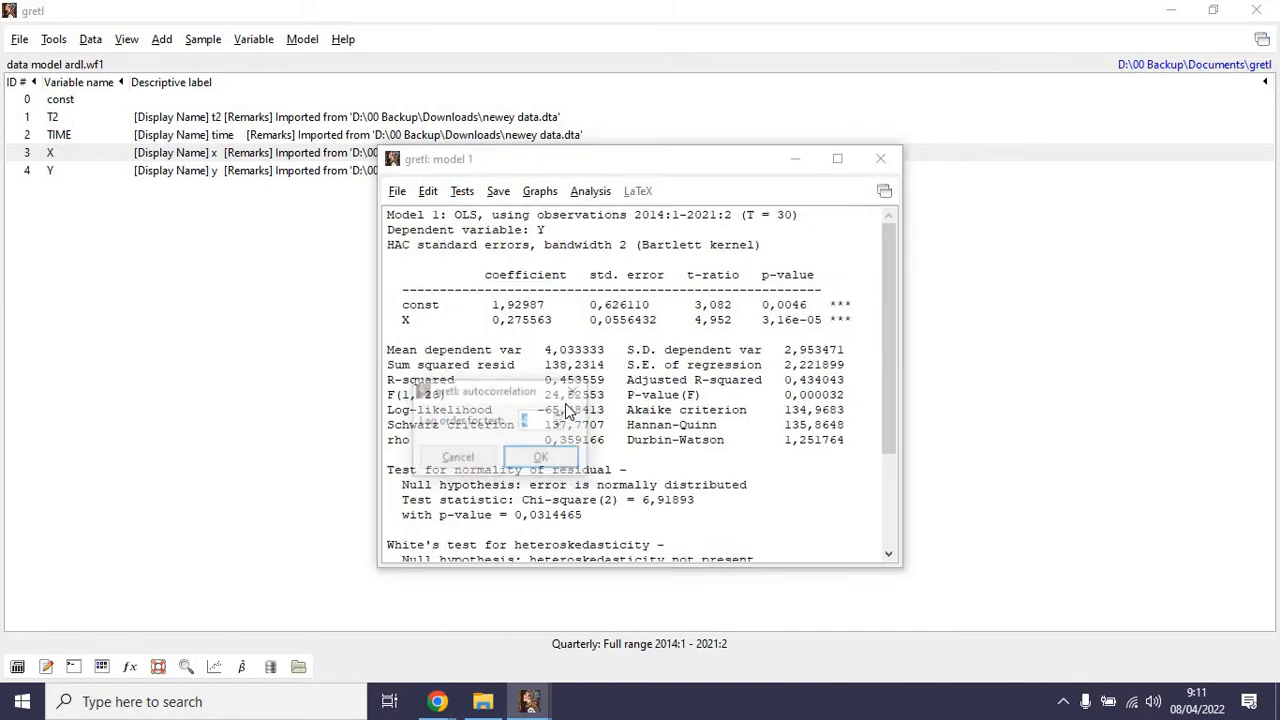
click(543, 461)
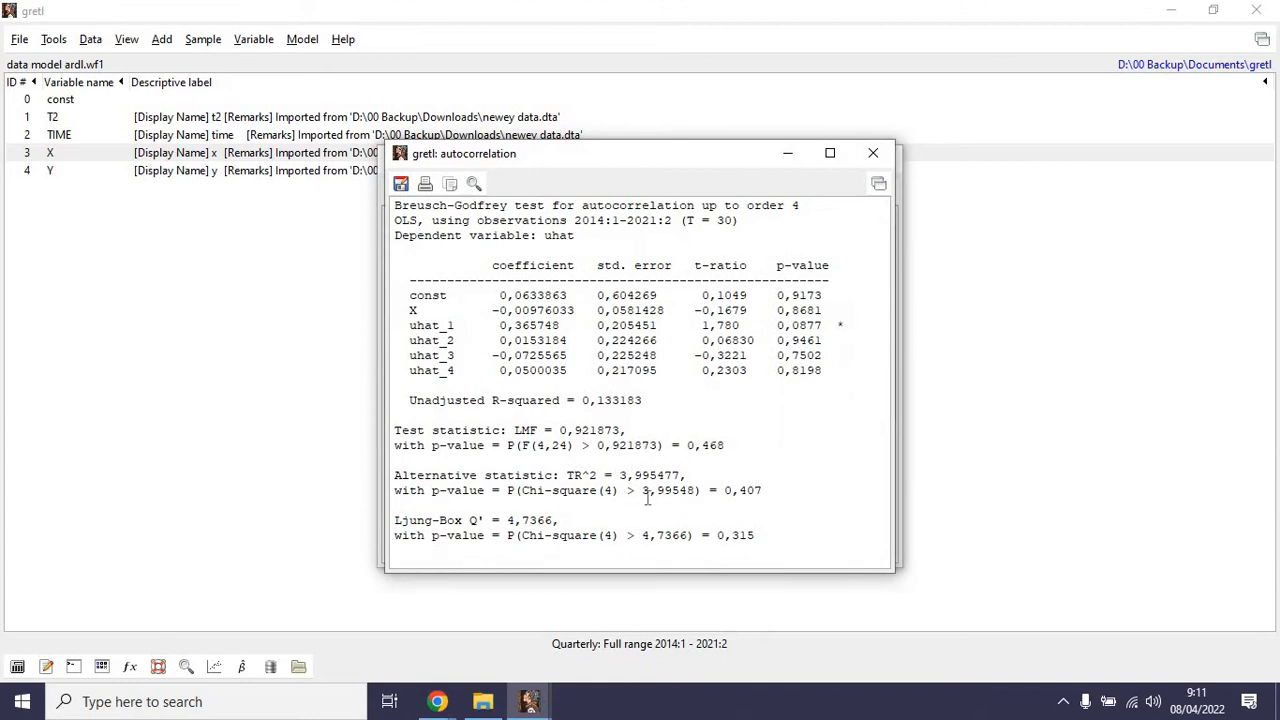
click(873, 153)
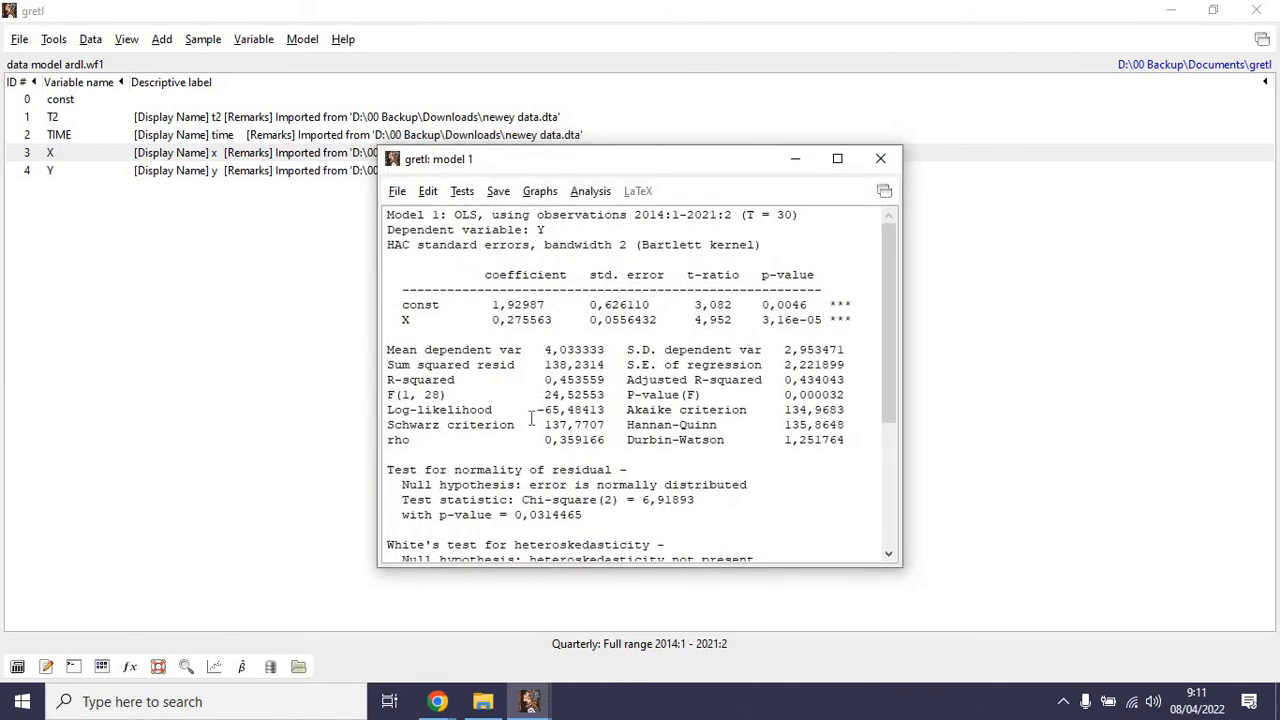
Examine the diagnostic test summaries, adjusted R-squared and Durbin-Watson statistic in the OLS model output.
scroll(531, 418, down, 5)
scroll(531, 418, up, 5)
scroll(531, 418, down, 5)
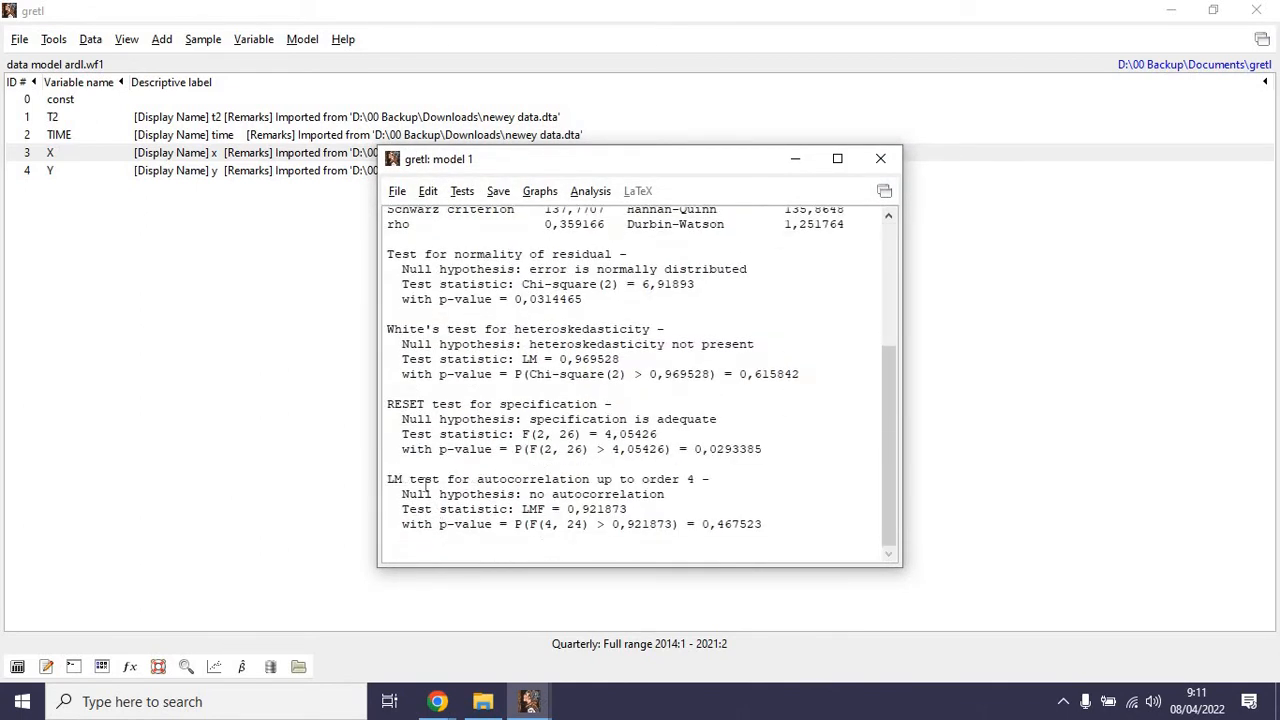
drag(387, 479, 440, 480)
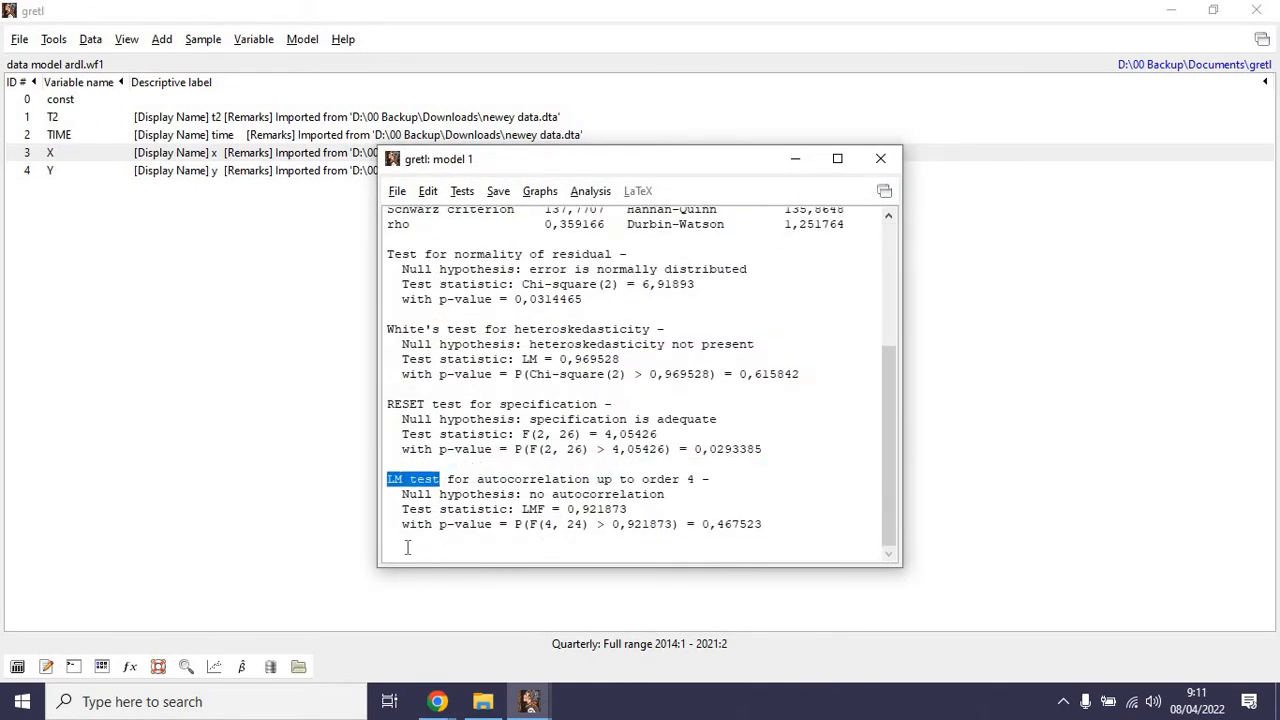
scroll(398, 460, up, 5)
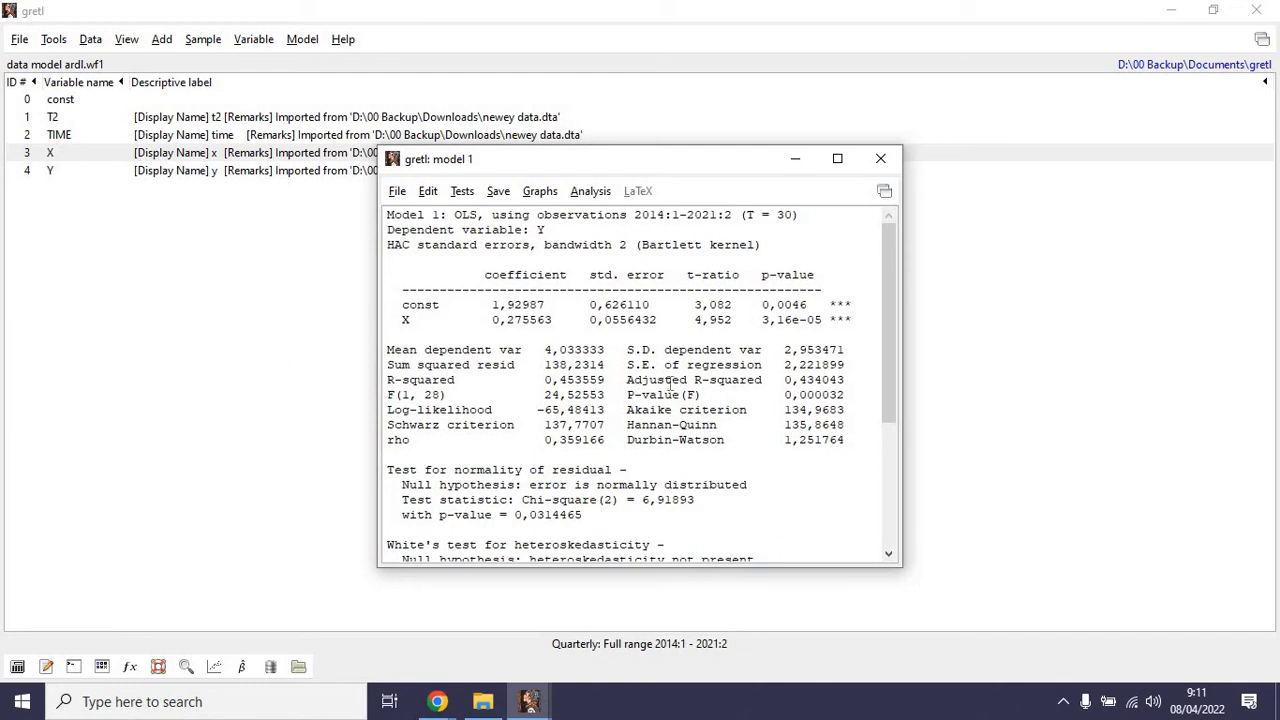
drag(642, 380, 848, 372)
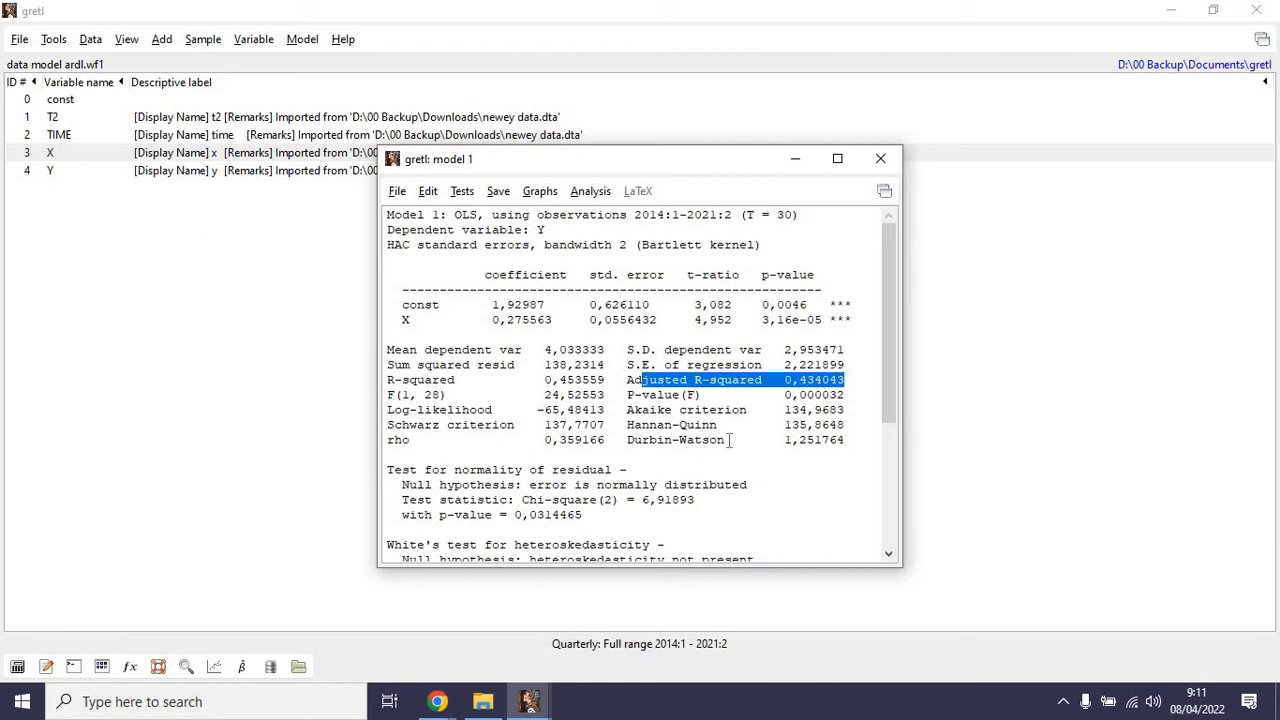
drag(634, 441, 843, 446)
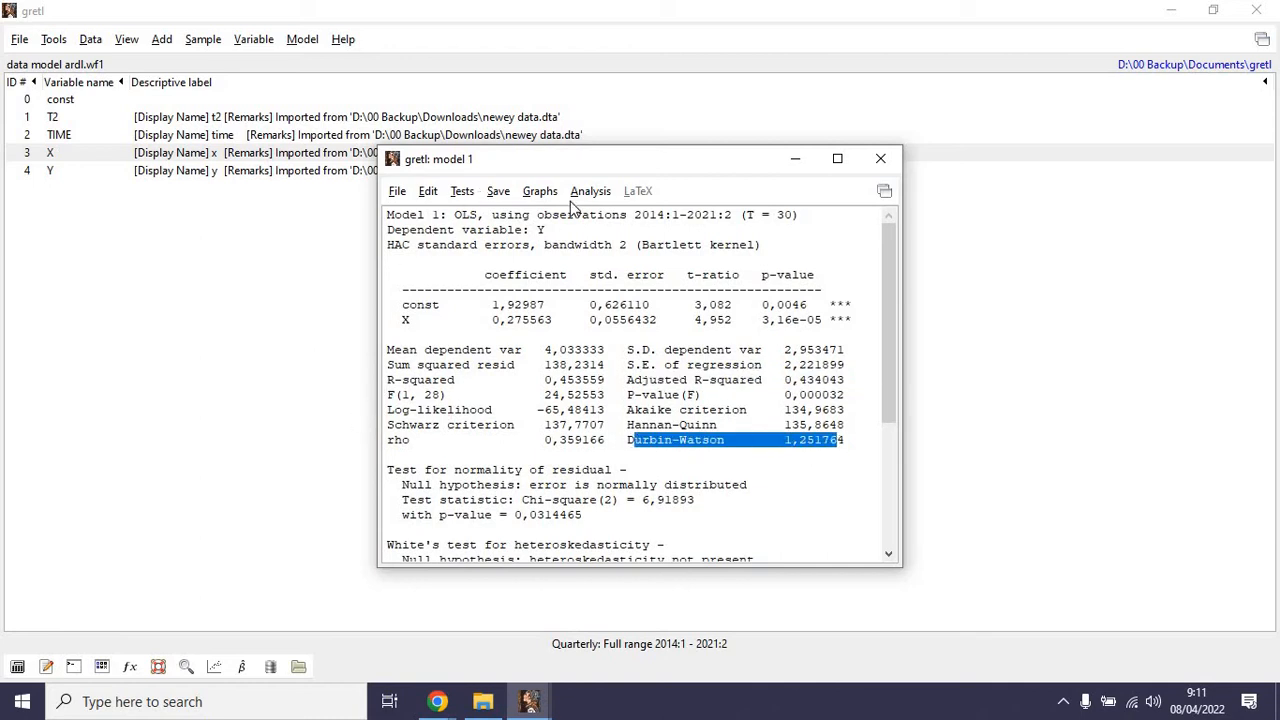
Modify the OLS specification to include lags 0 to 1 of X and lag 1 of the dependent variable Y.
click(462, 191)
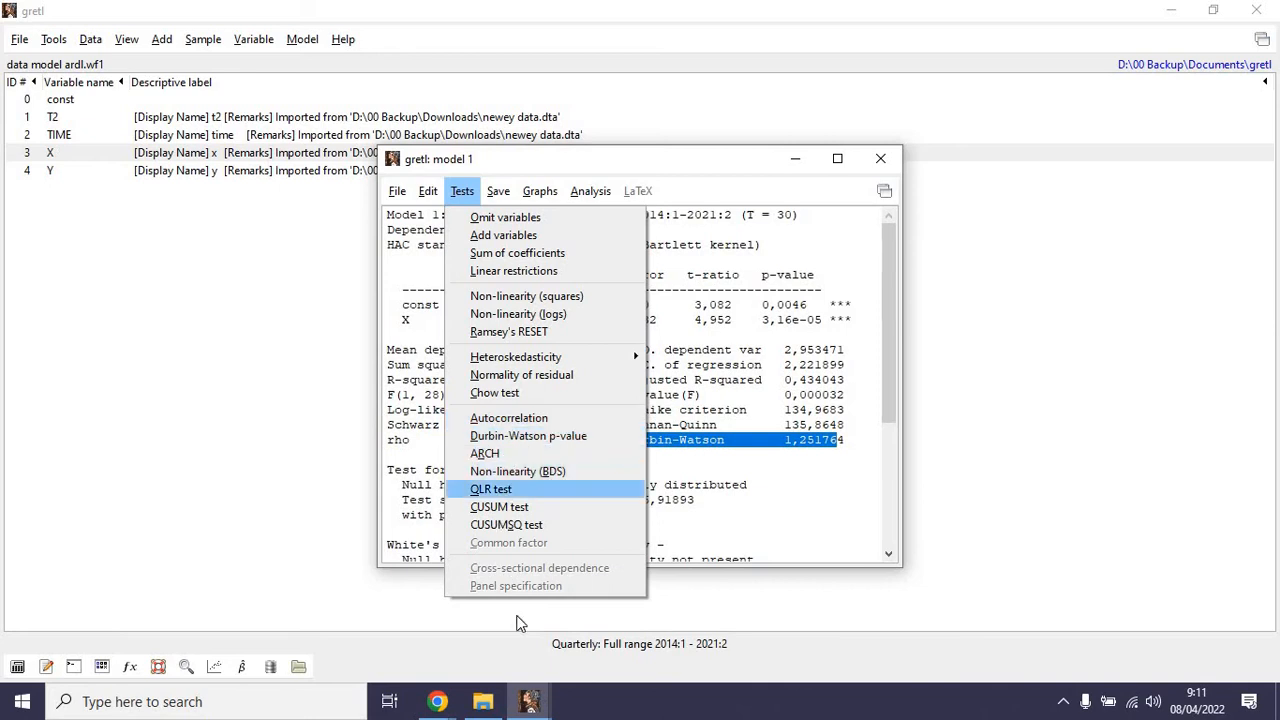
mouse_move(434, 194)
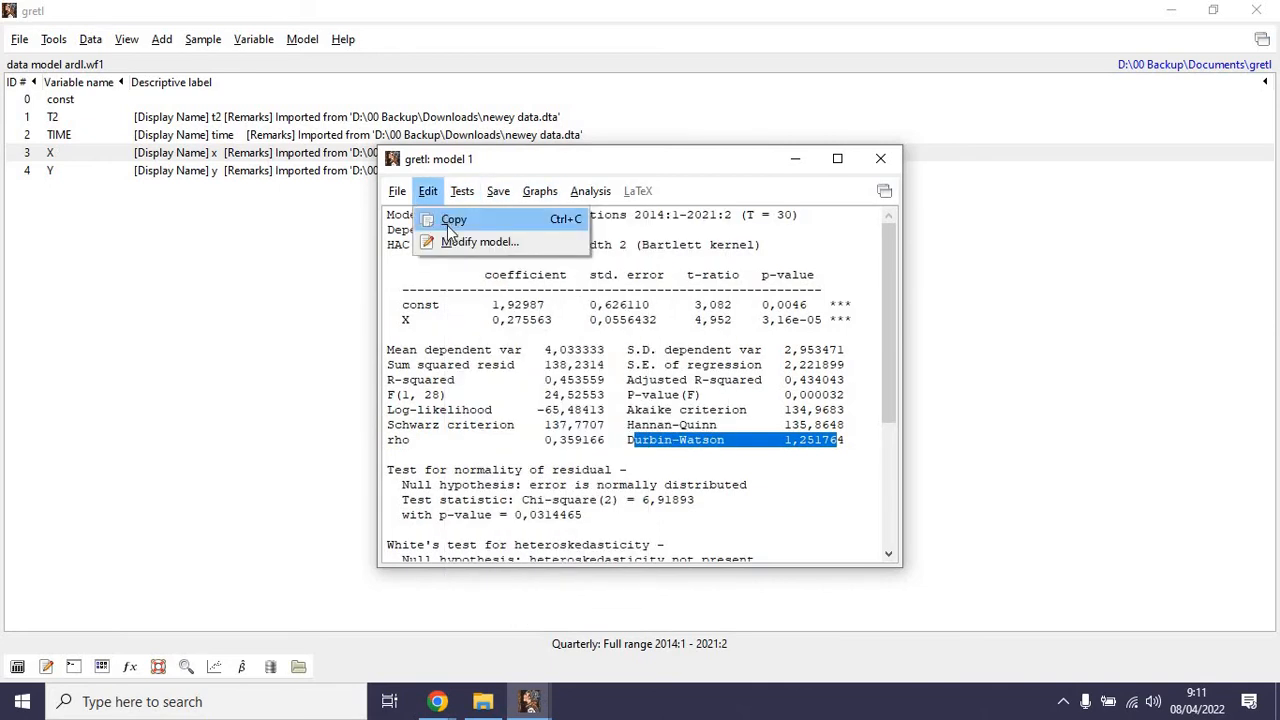
click(452, 240)
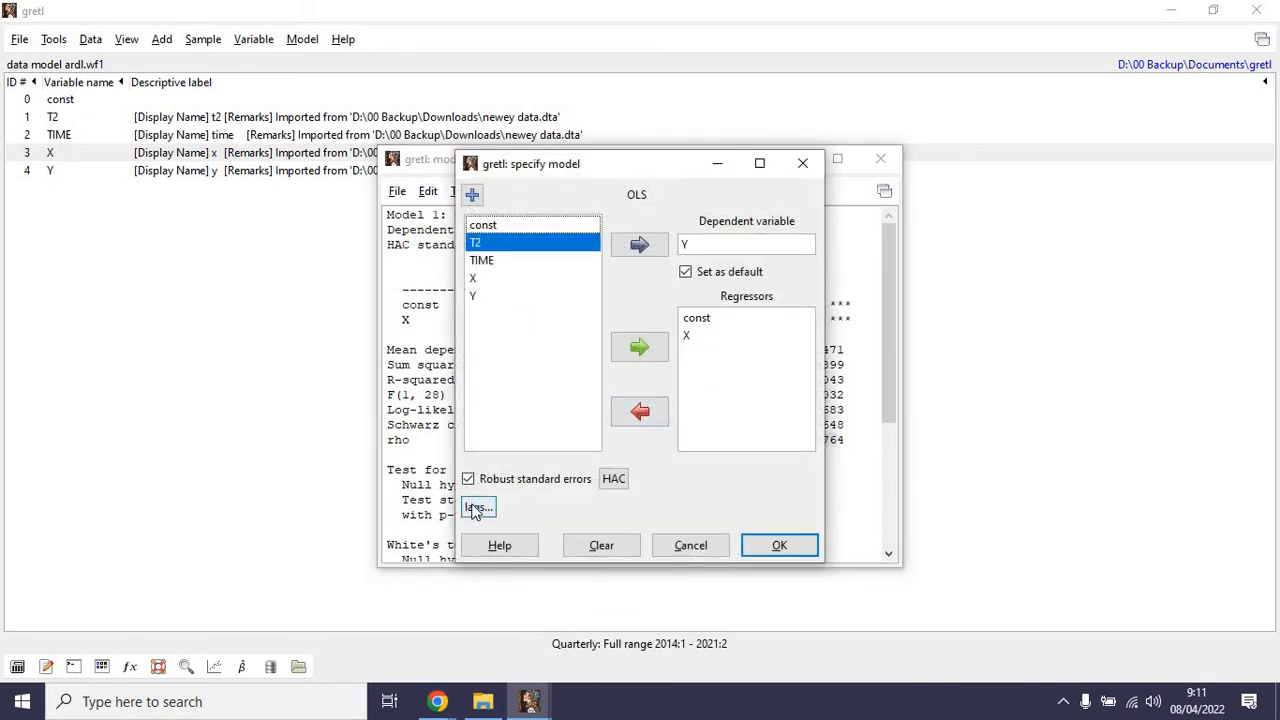
click(478, 510)
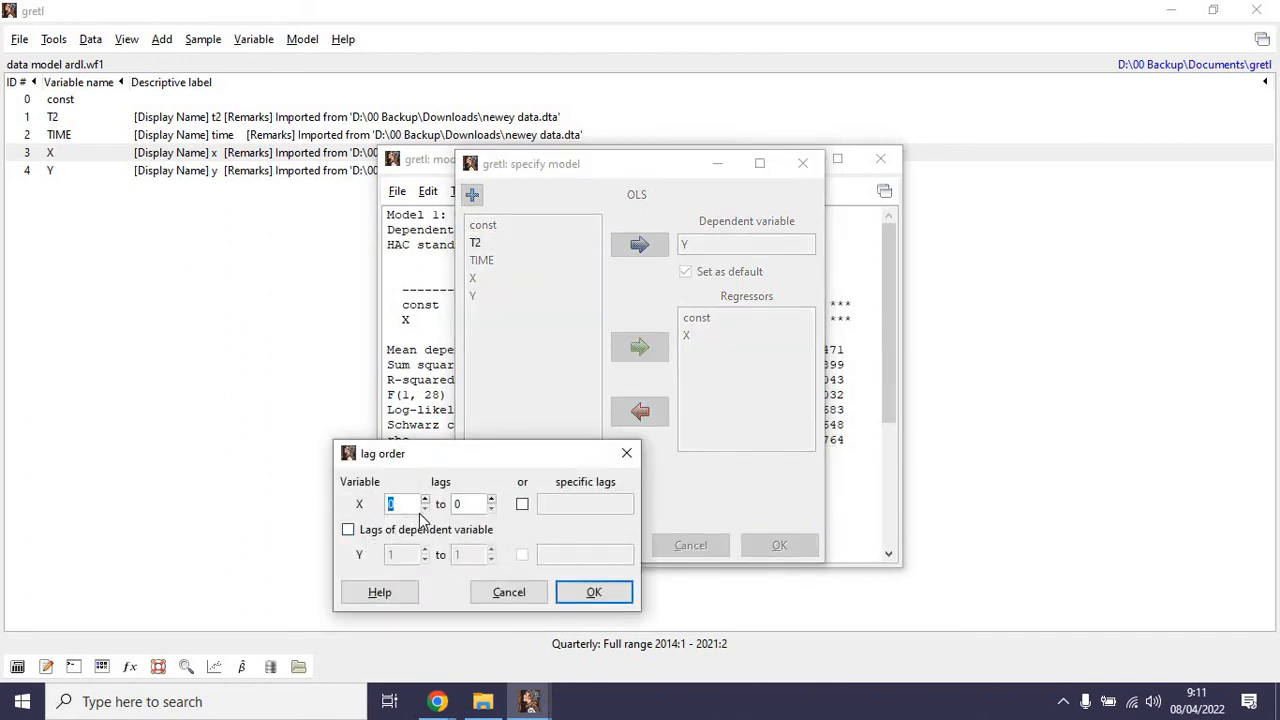
click(466, 504)
text(1)
click(350, 531)
click(377, 537)
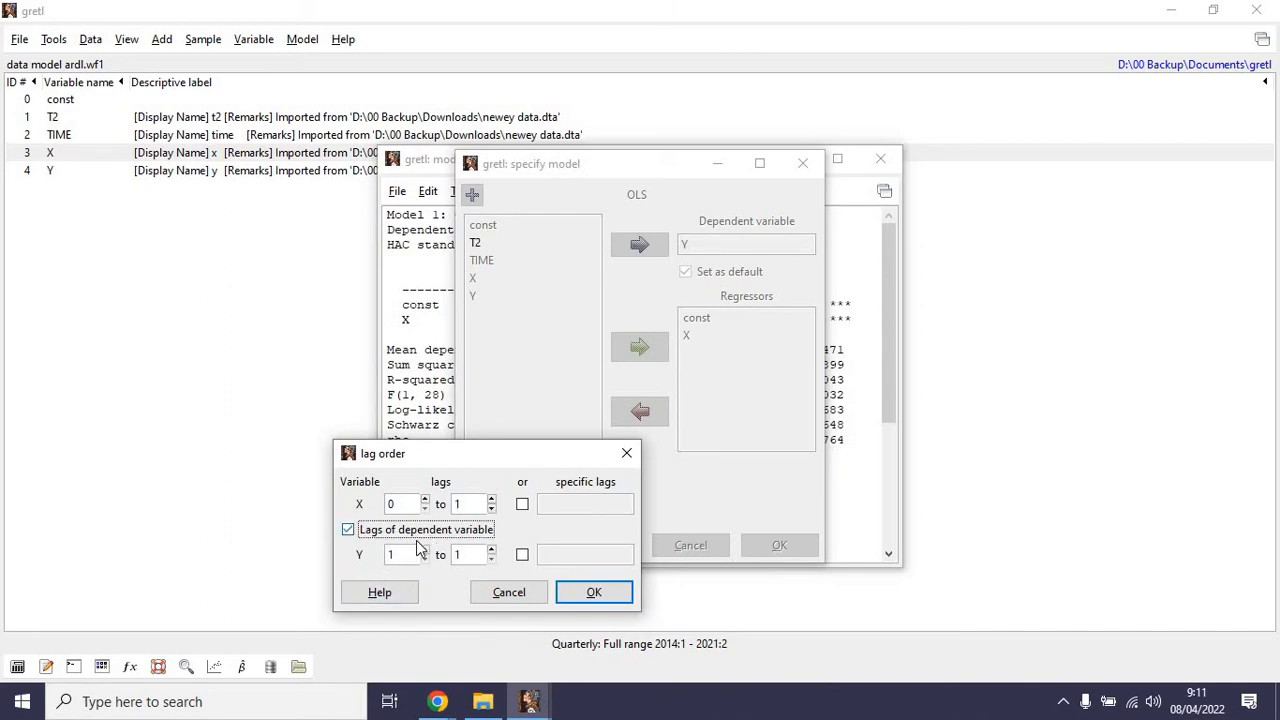
double_click(466, 556)
text(2)
key(BackSpace)
text(1)
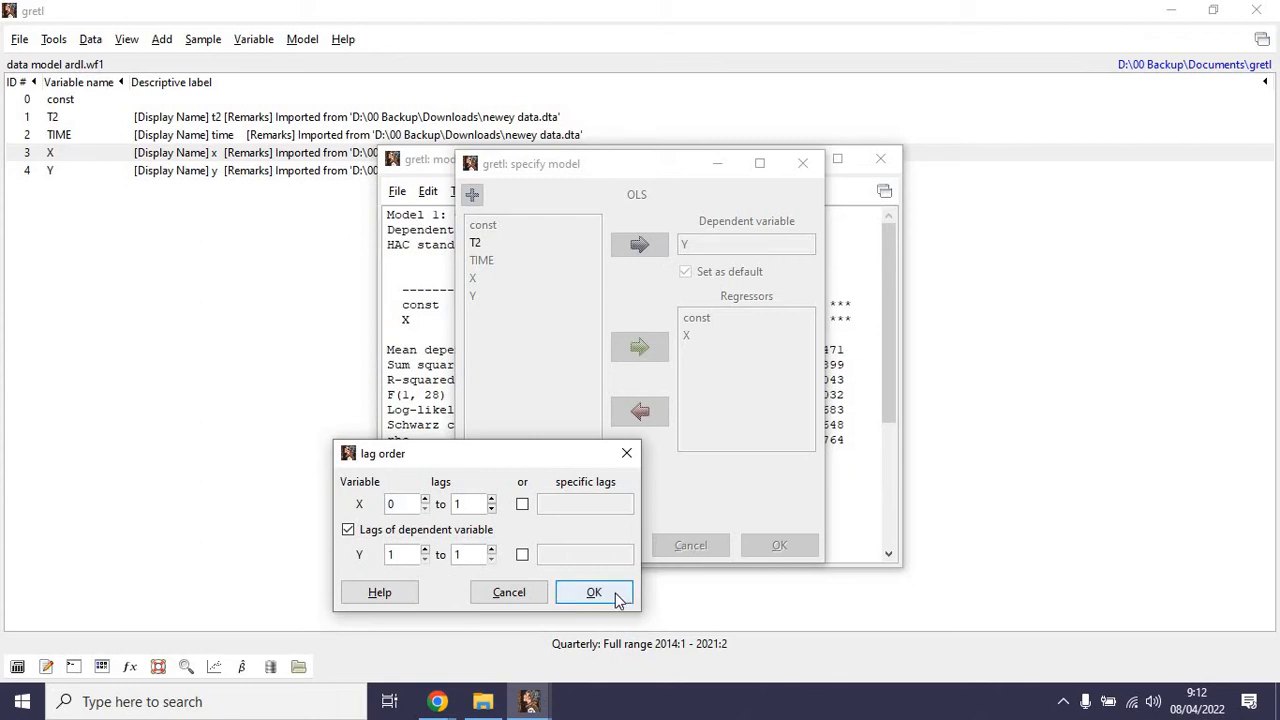
click(594, 592)
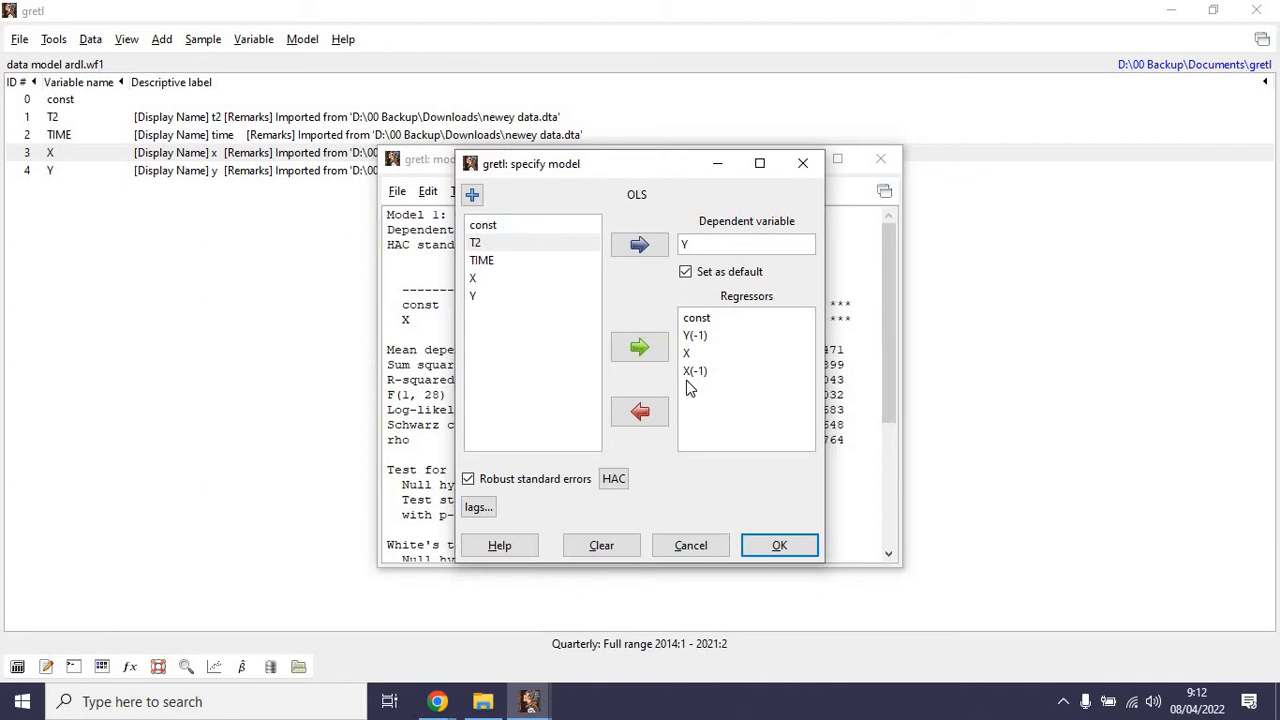
Estimate the lagged model and check the lagged Y coefficient row and the adjusted R-squared.
click(776, 548)
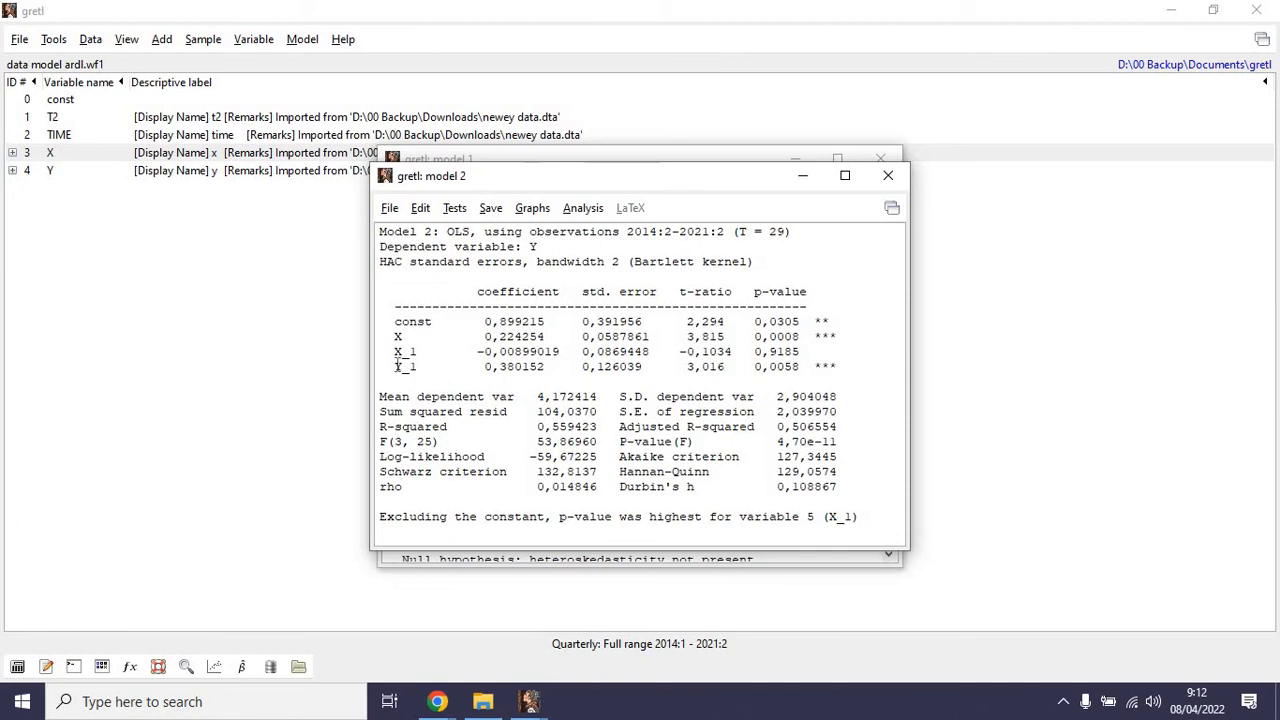
drag(397, 366, 726, 388)
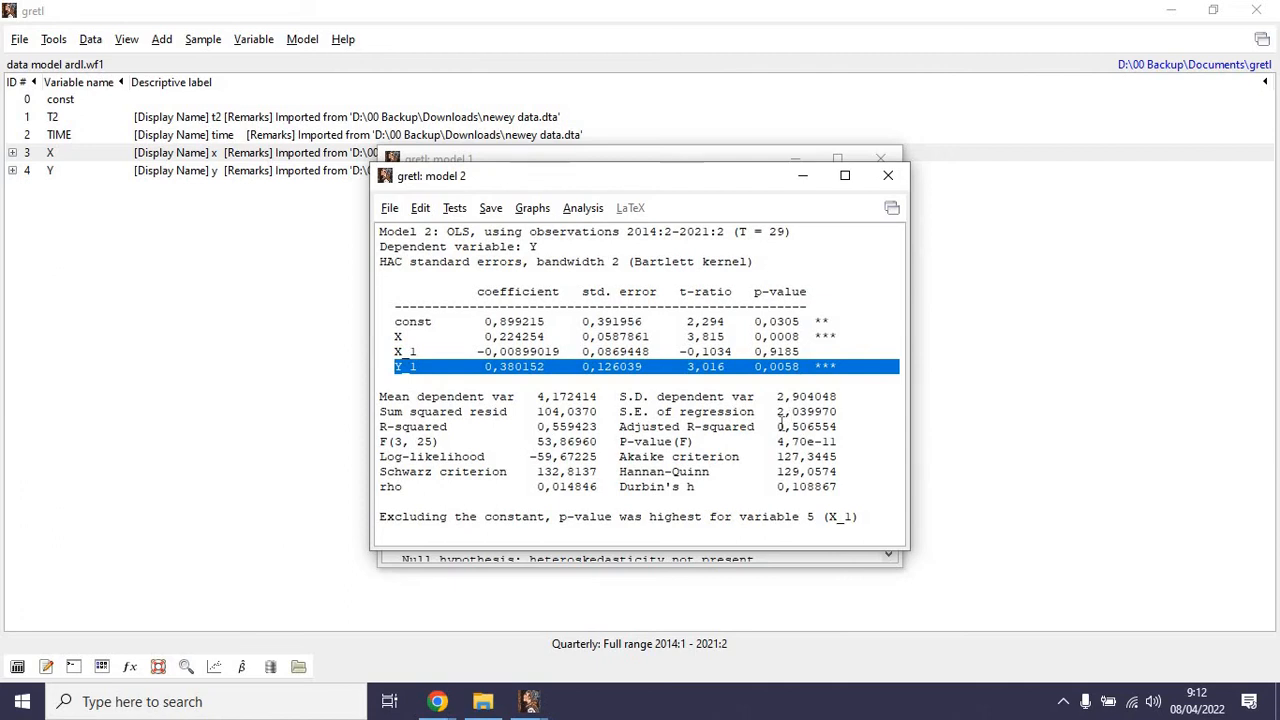
drag(778, 426, 837, 427)
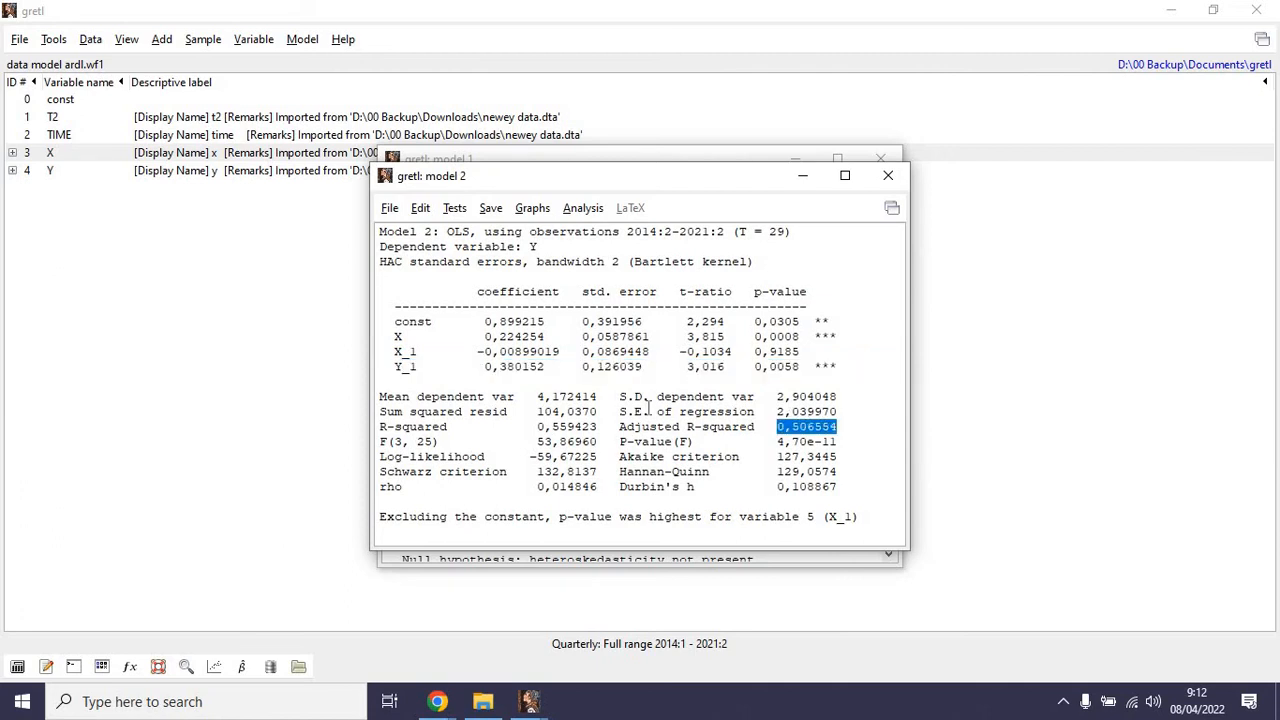
Test the lagged model's residuals for normality, then close the graph, the frequency distribution and both model outputs.
click(455, 209)
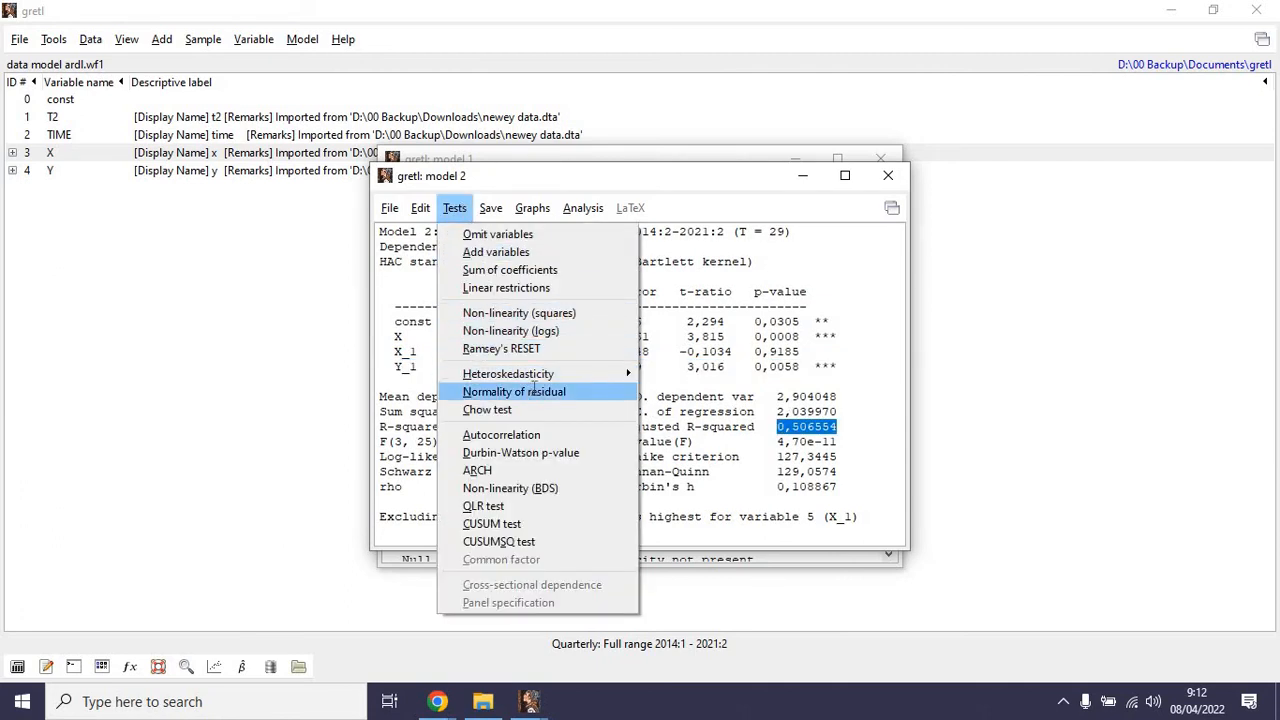
click(528, 391)
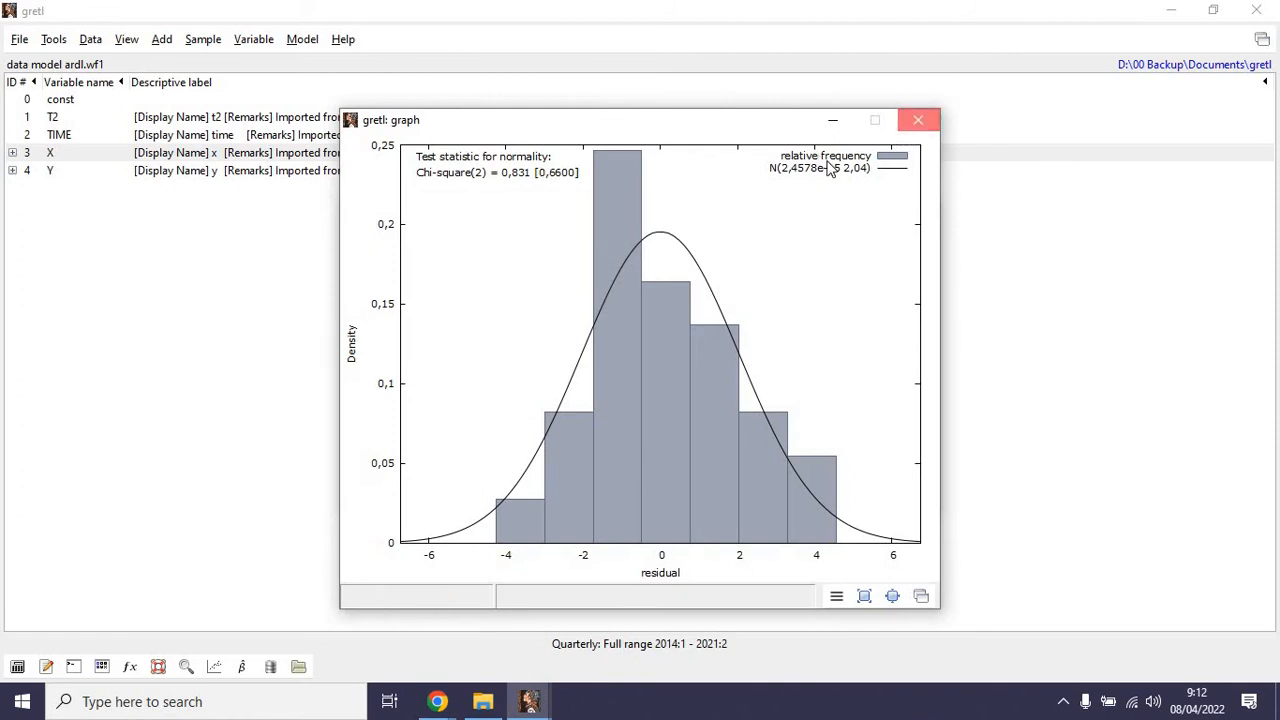
click(918, 120)
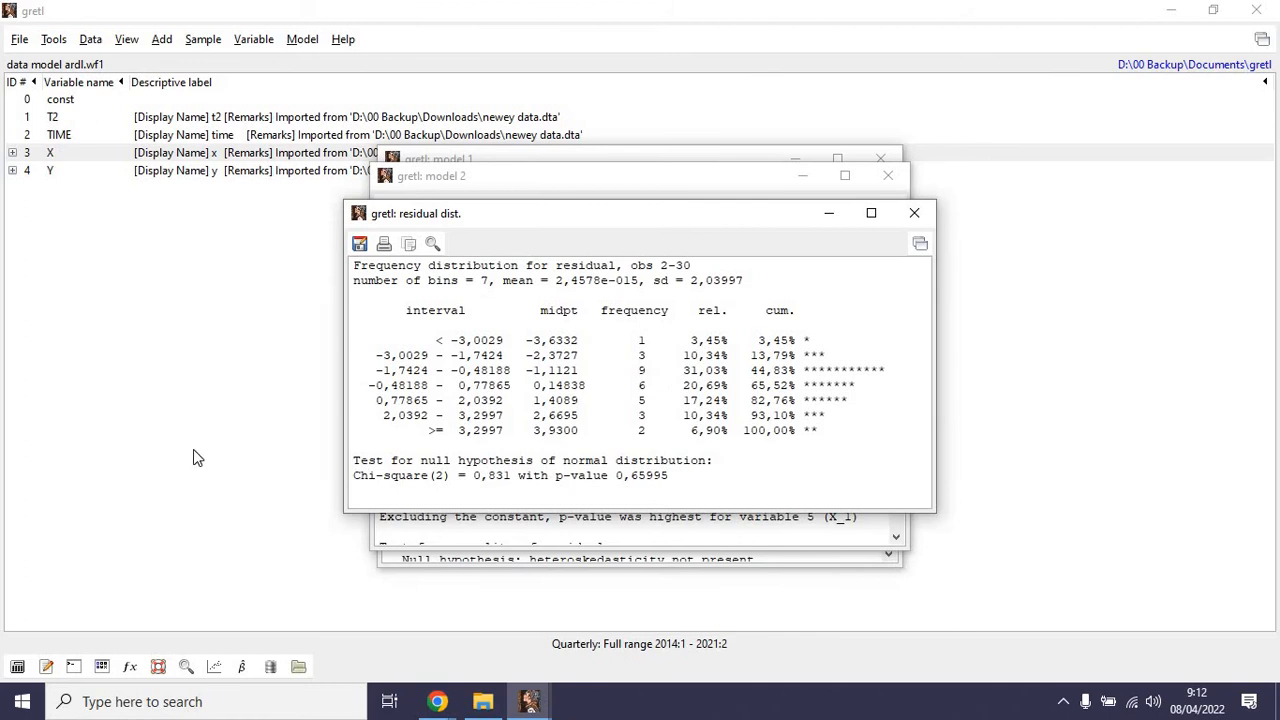
click(913, 216)
click(889, 176)
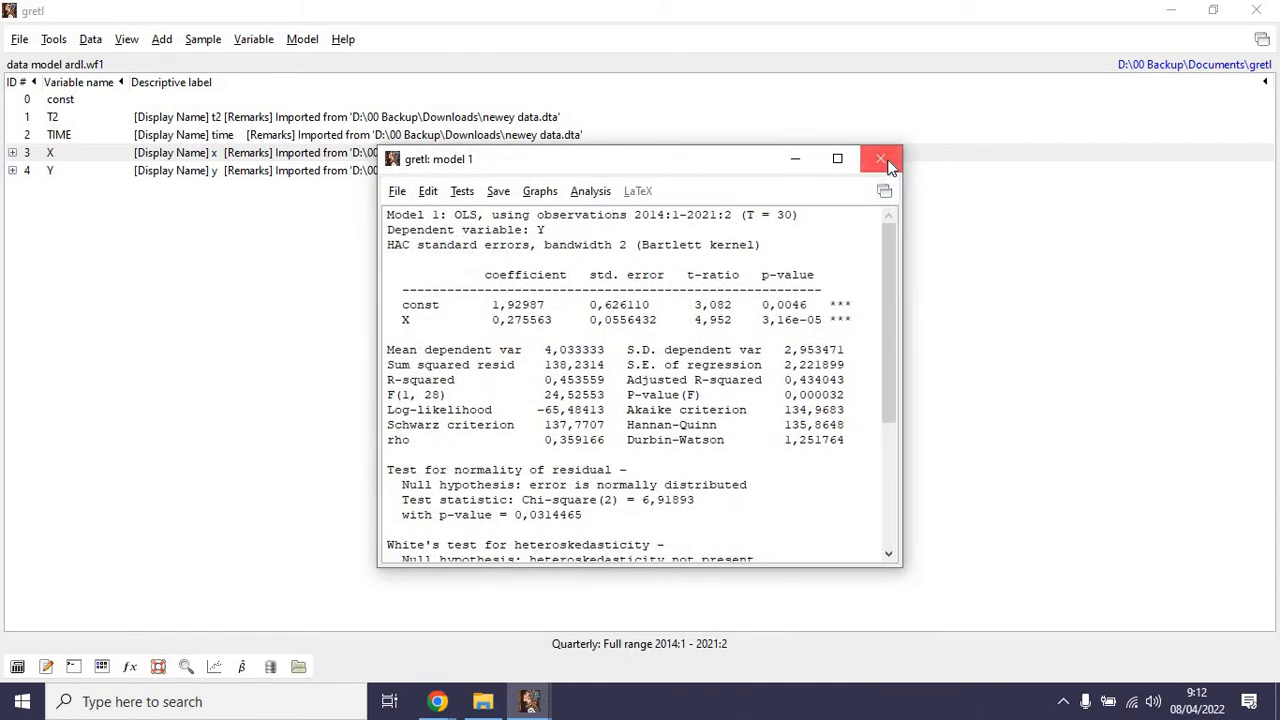
click(881, 159)
Open the EViews file data model ecm.wf1 from the eviwes folder, replacing the current dataset.
click(17, 39)
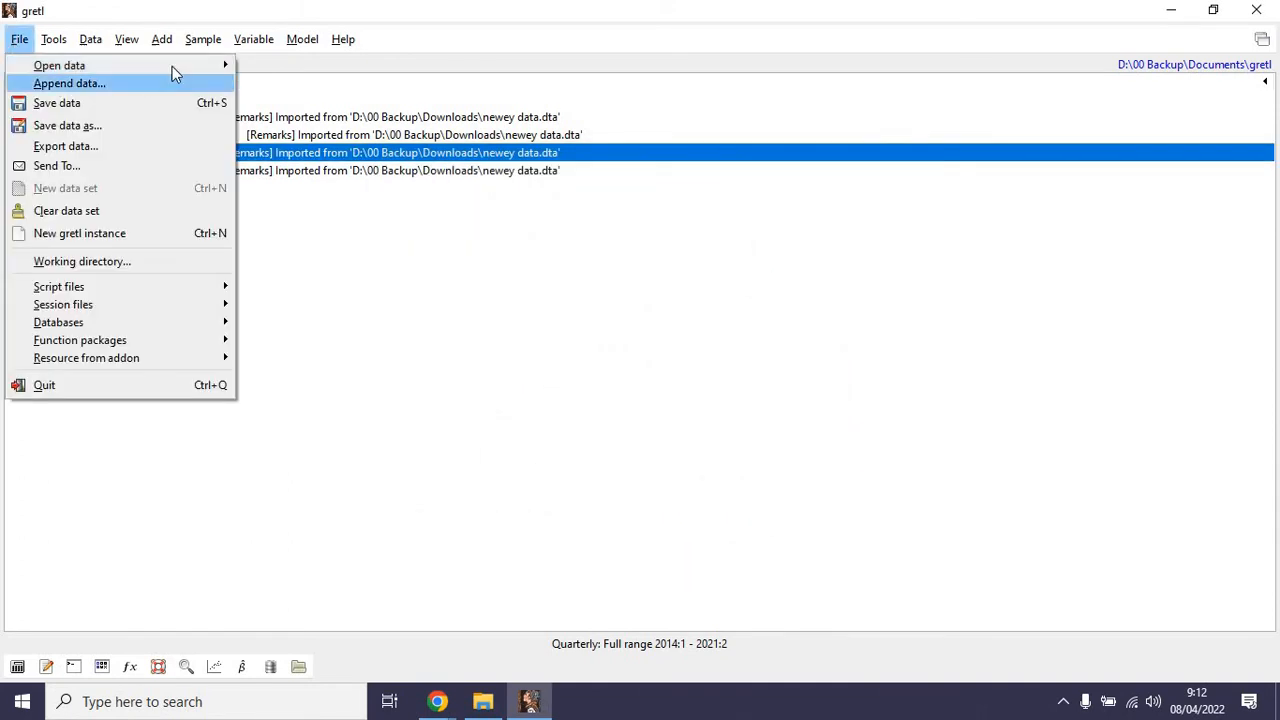
mouse_move(218, 68)
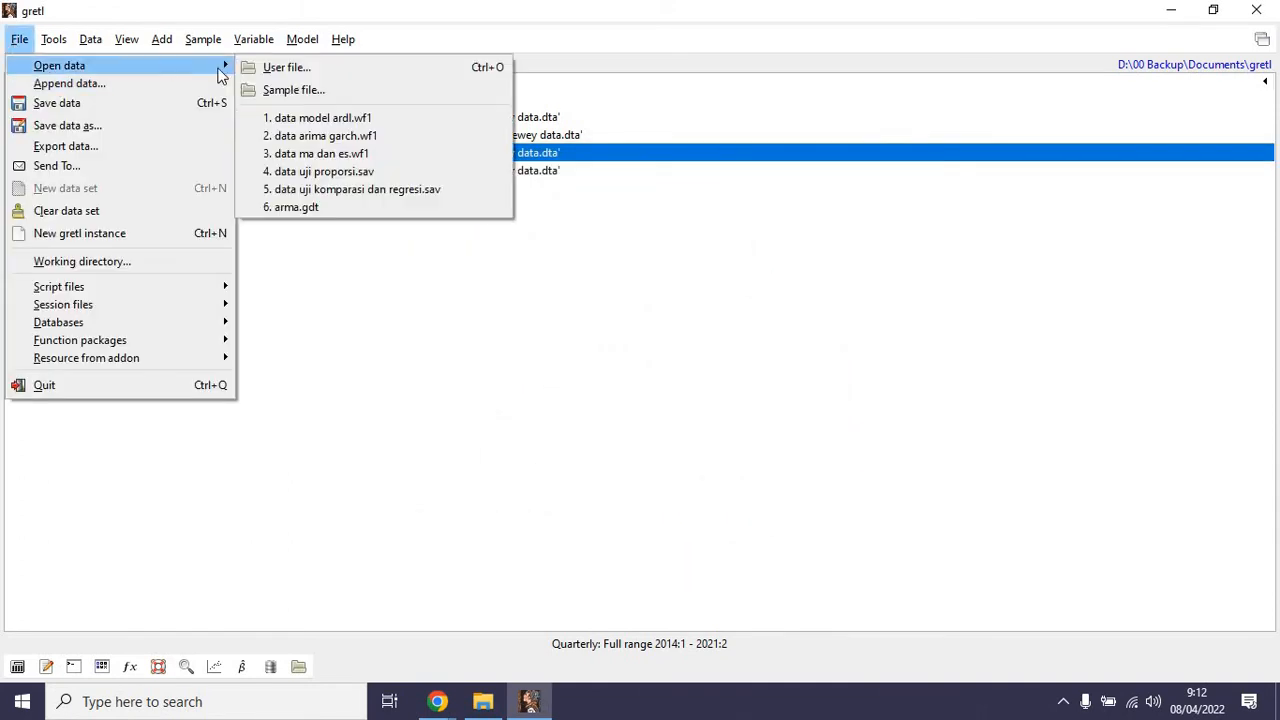
click(302, 64)
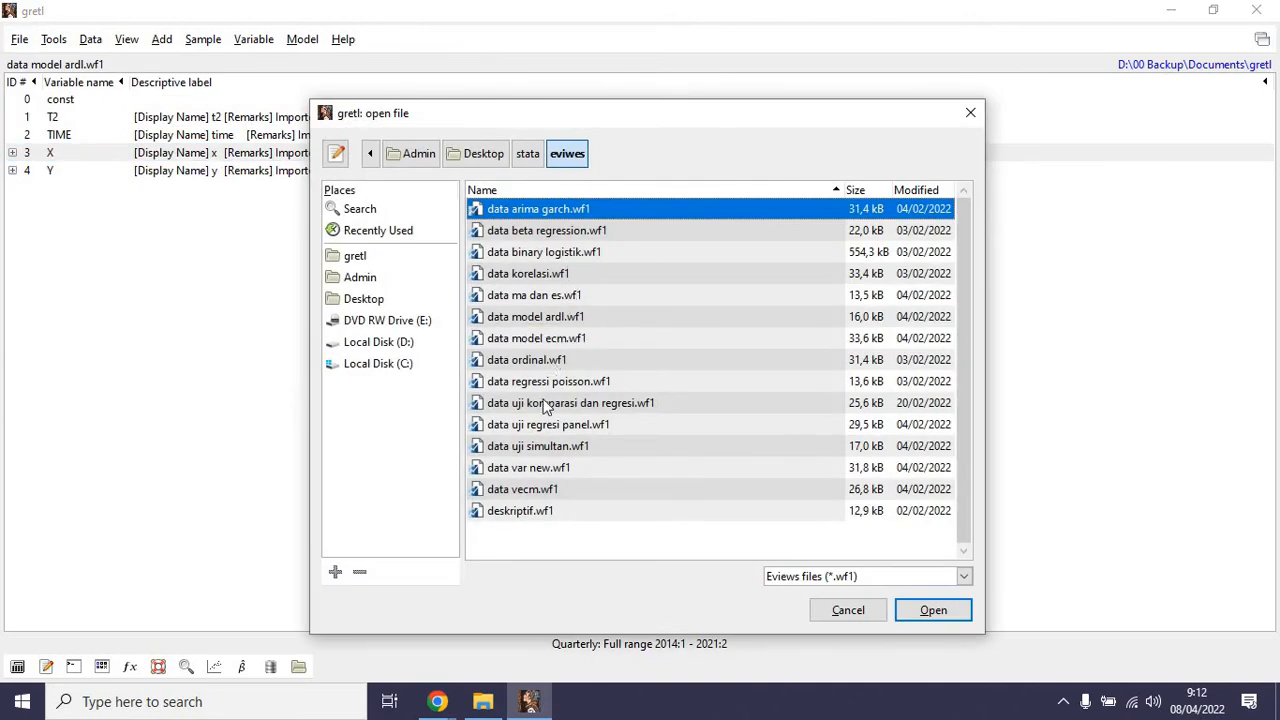
click(577, 340)
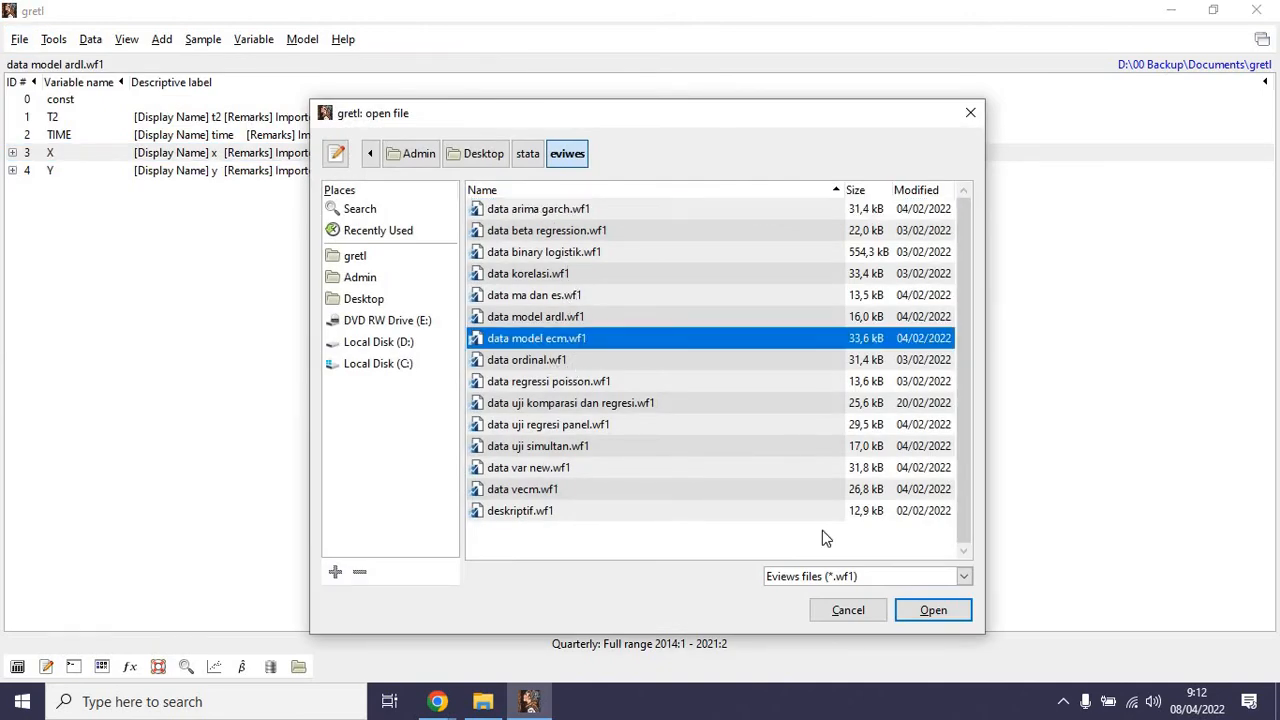
click(926, 612)
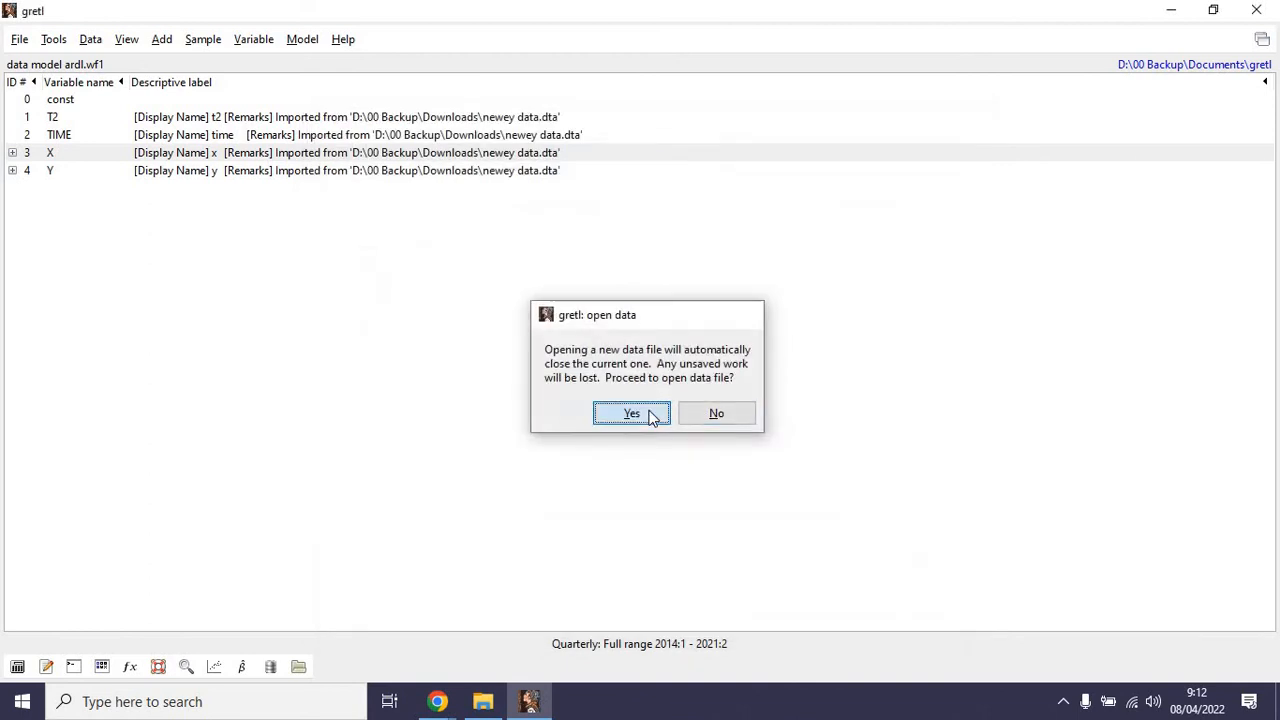
click(631, 413)
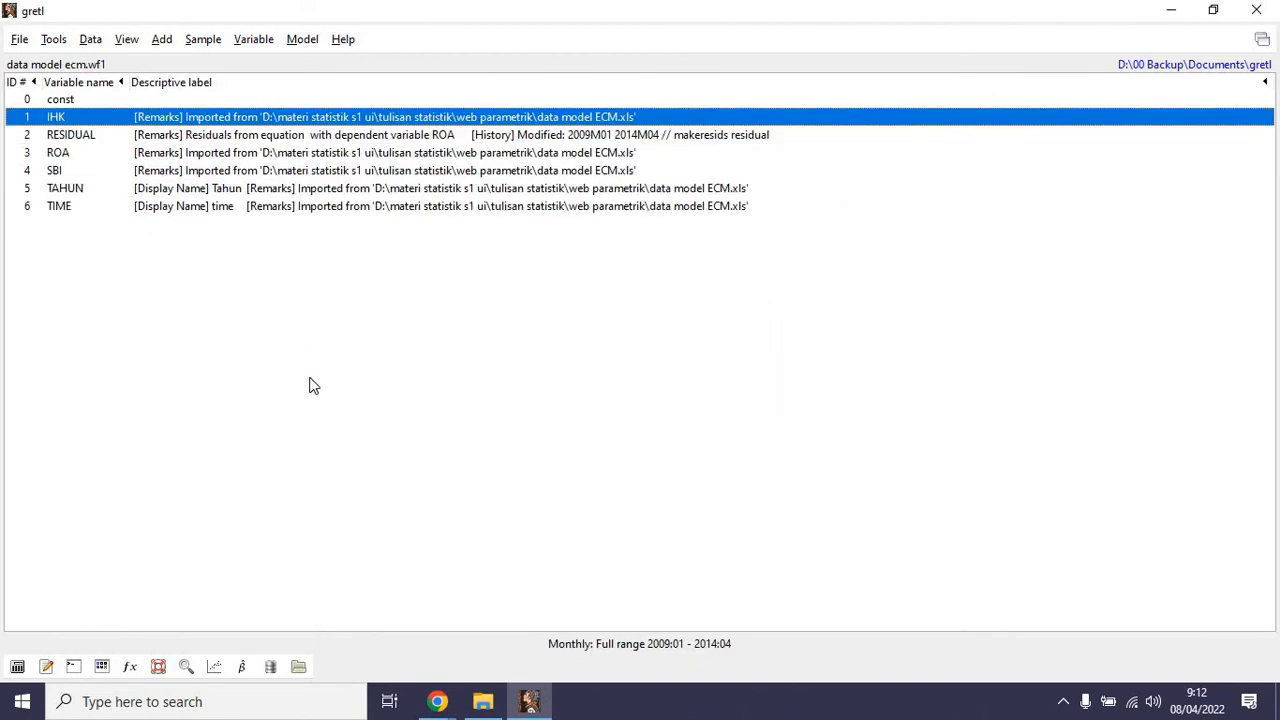
Look over the ROA, SBI and IHK variables in the ECM dataset, leaving IHK selected.
click(58, 160)
click(55, 172)
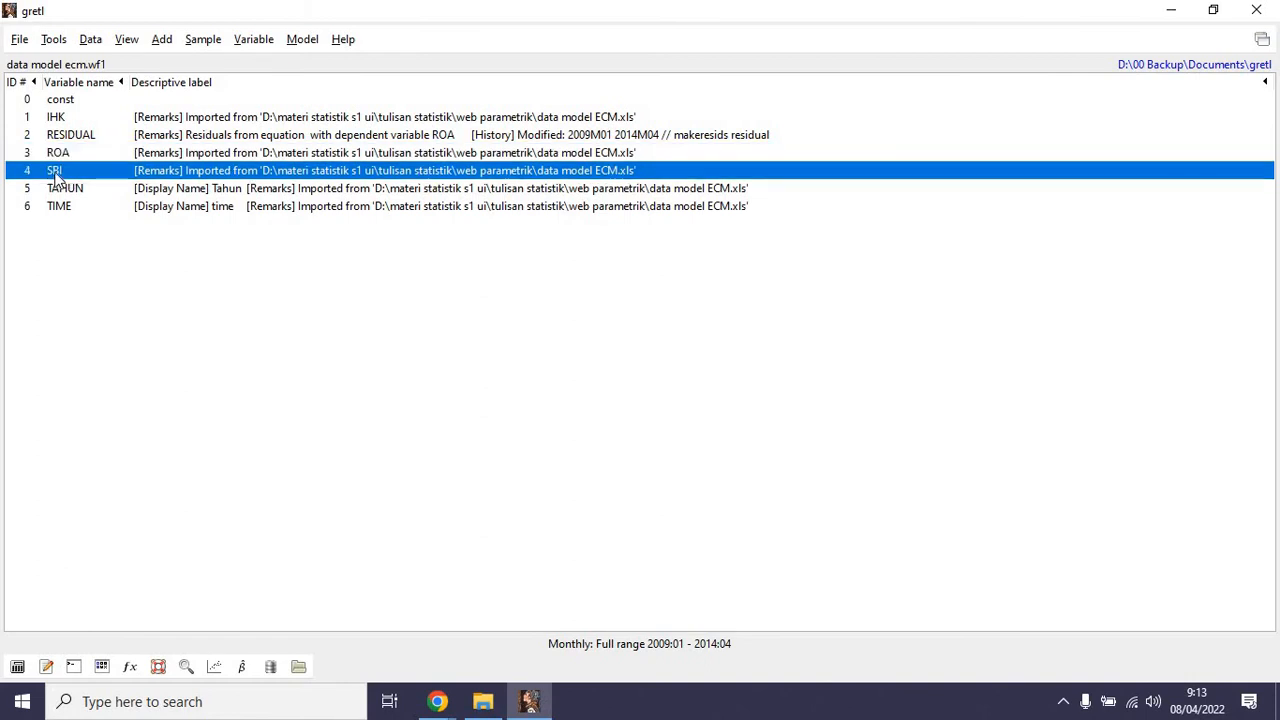
click(55, 119)
click(55, 172)
double_click(55, 119)
click(744, 104)
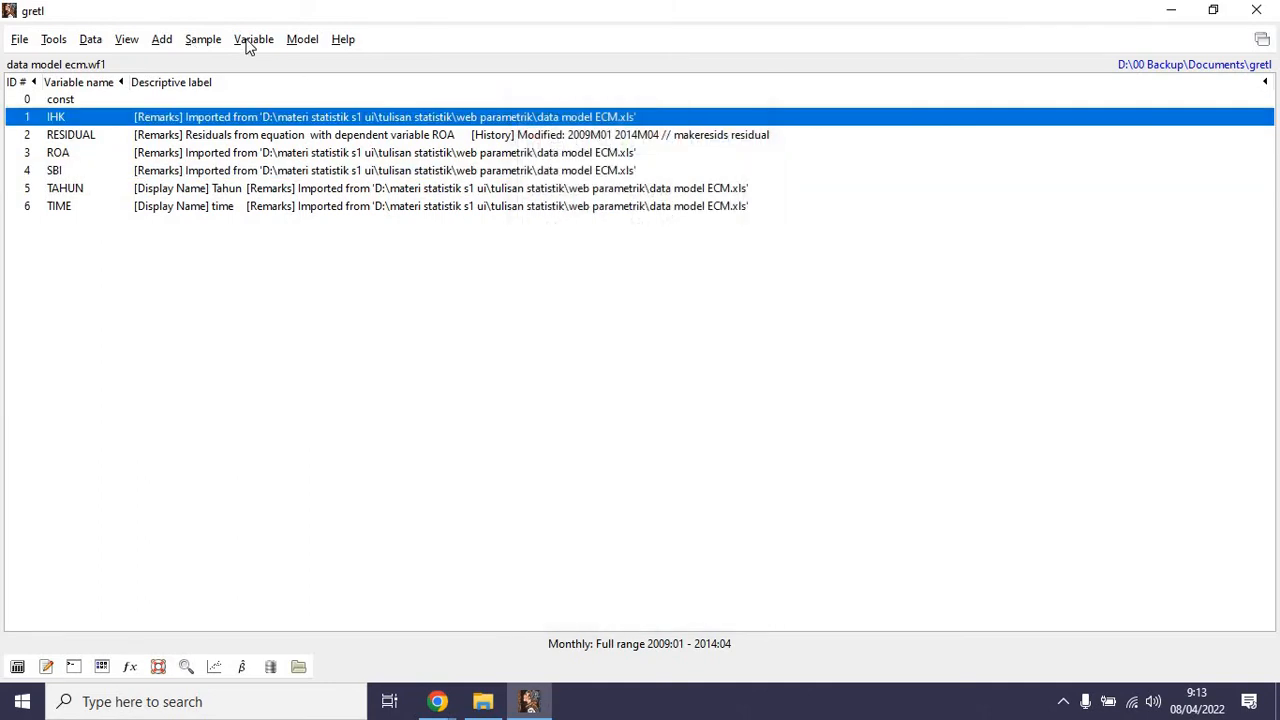
Run an Augmented Dickey-Fuller test on IHK in levels, check the p-value of the test with constant, and close the output.
click(251, 40)
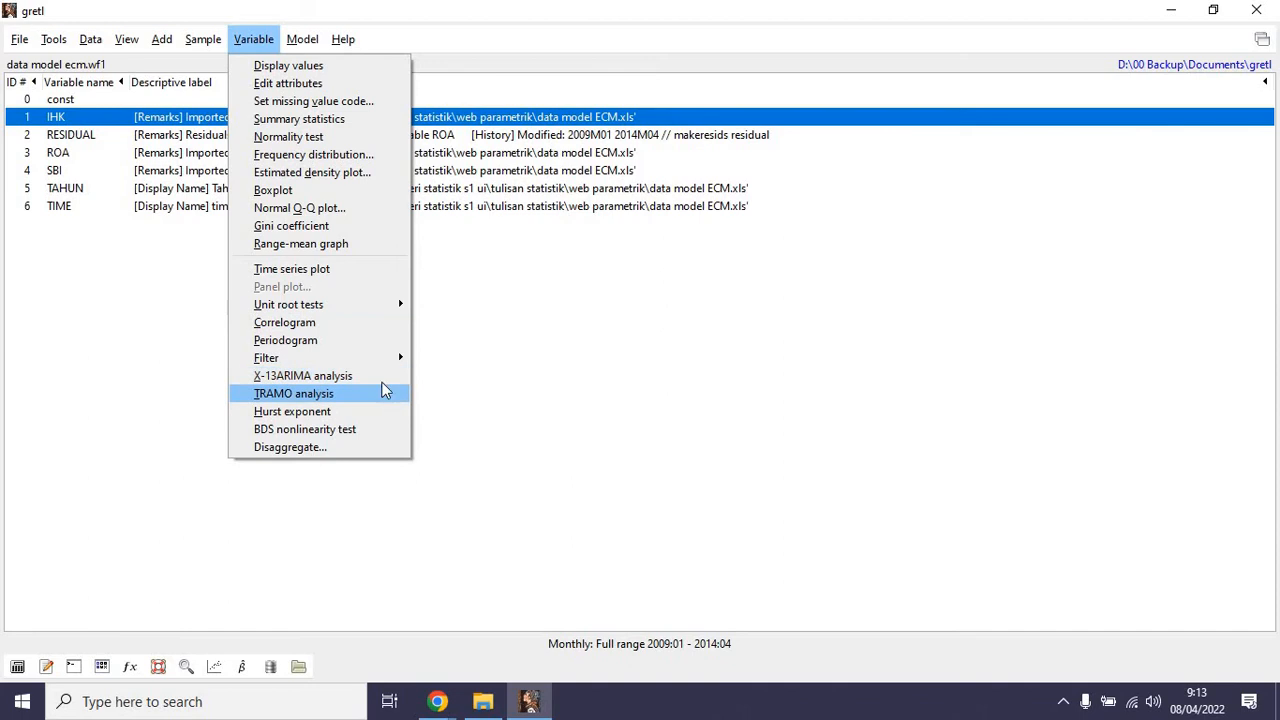
mouse_move(363, 304)
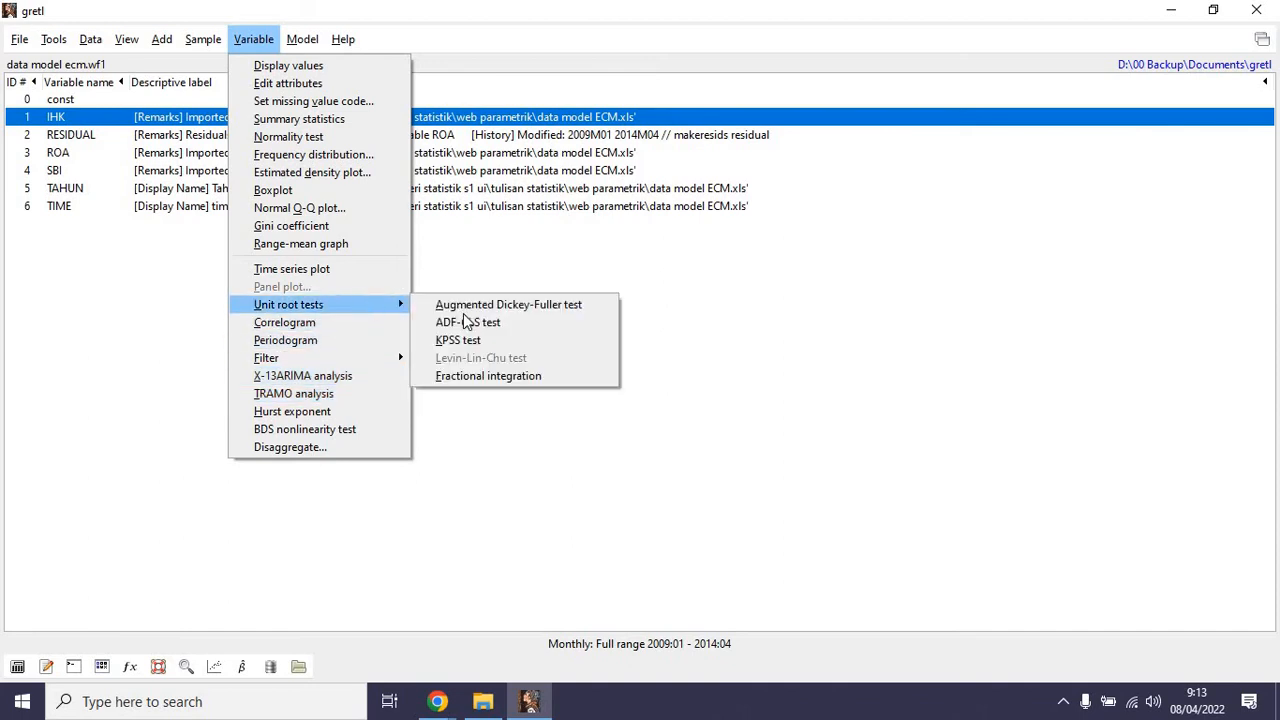
click(462, 305)
click(543, 483)
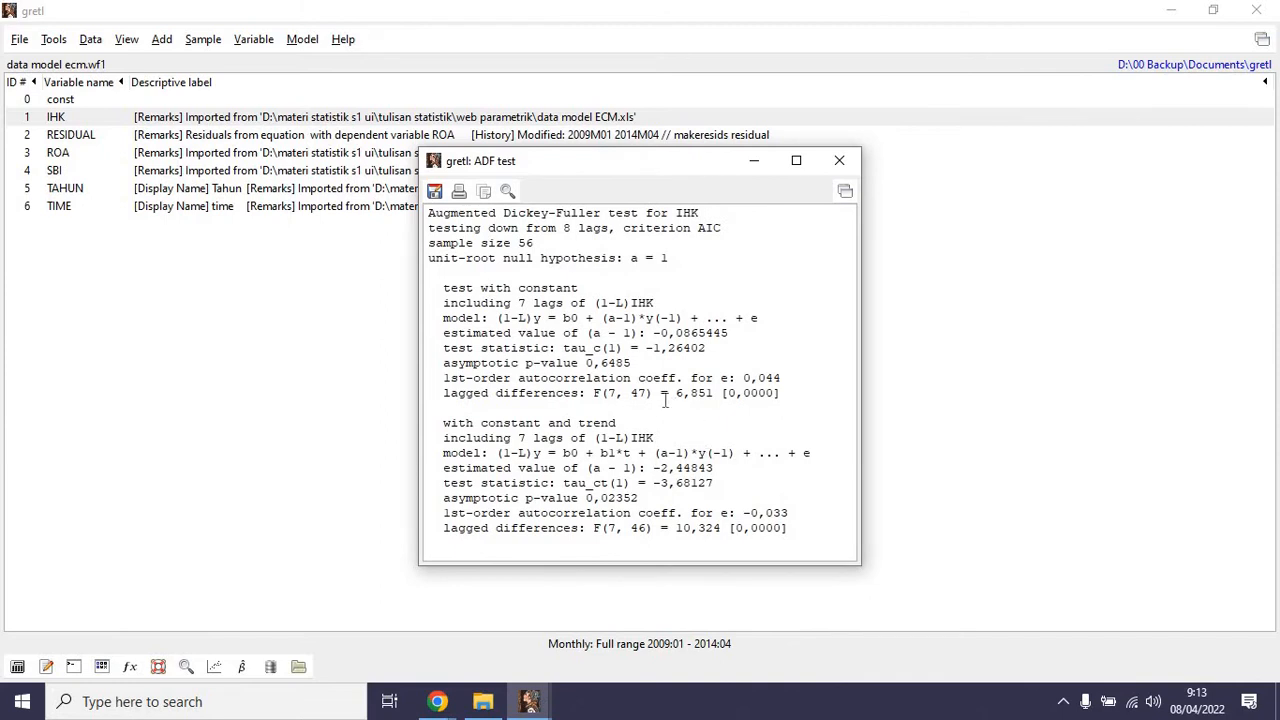
drag(587, 363, 633, 363)
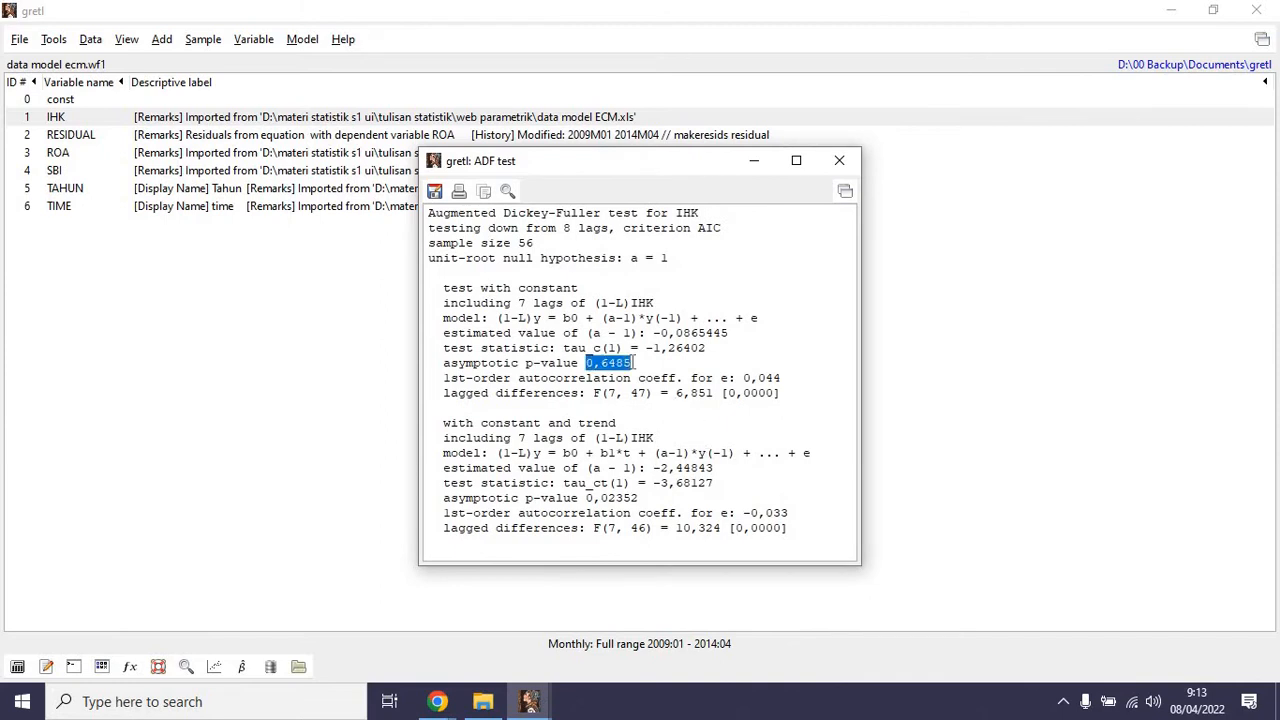
click(838, 163)
Run an Augmented Dickey-Fuller test on ROA in levels, with constant and with constant and trend, then close the output.
double_click(57, 155)
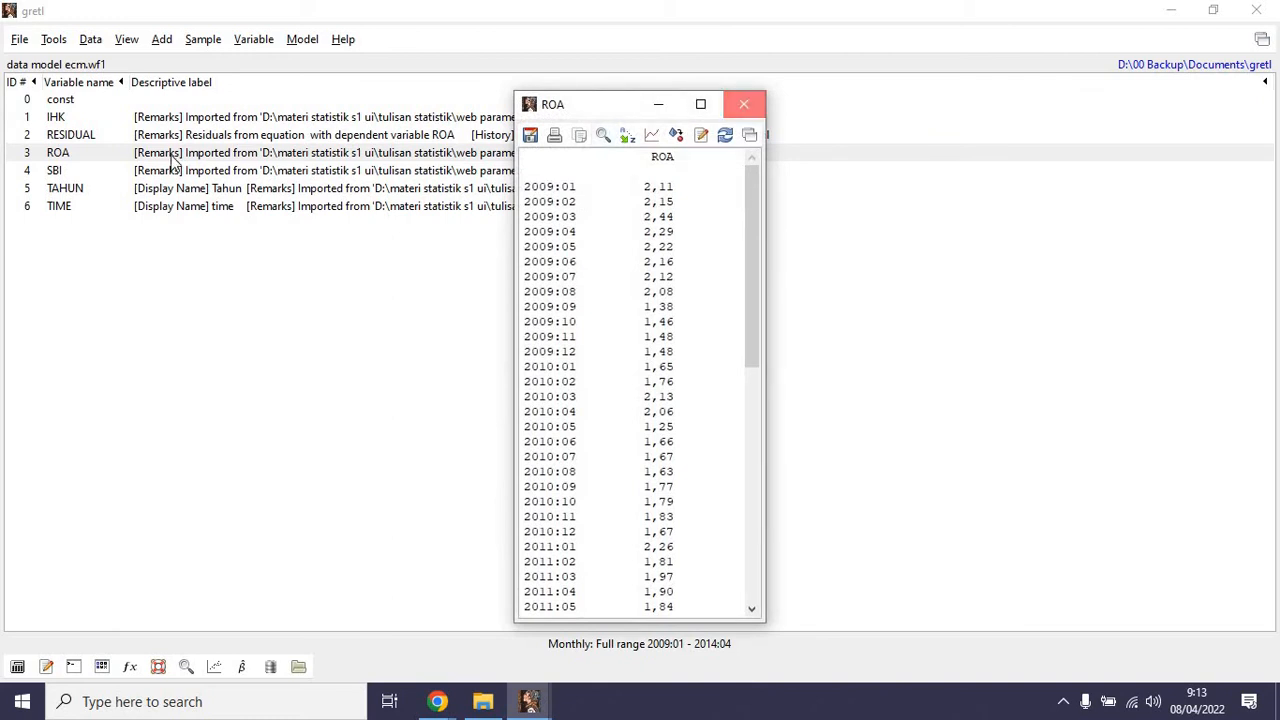
click(737, 108)
click(161, 39)
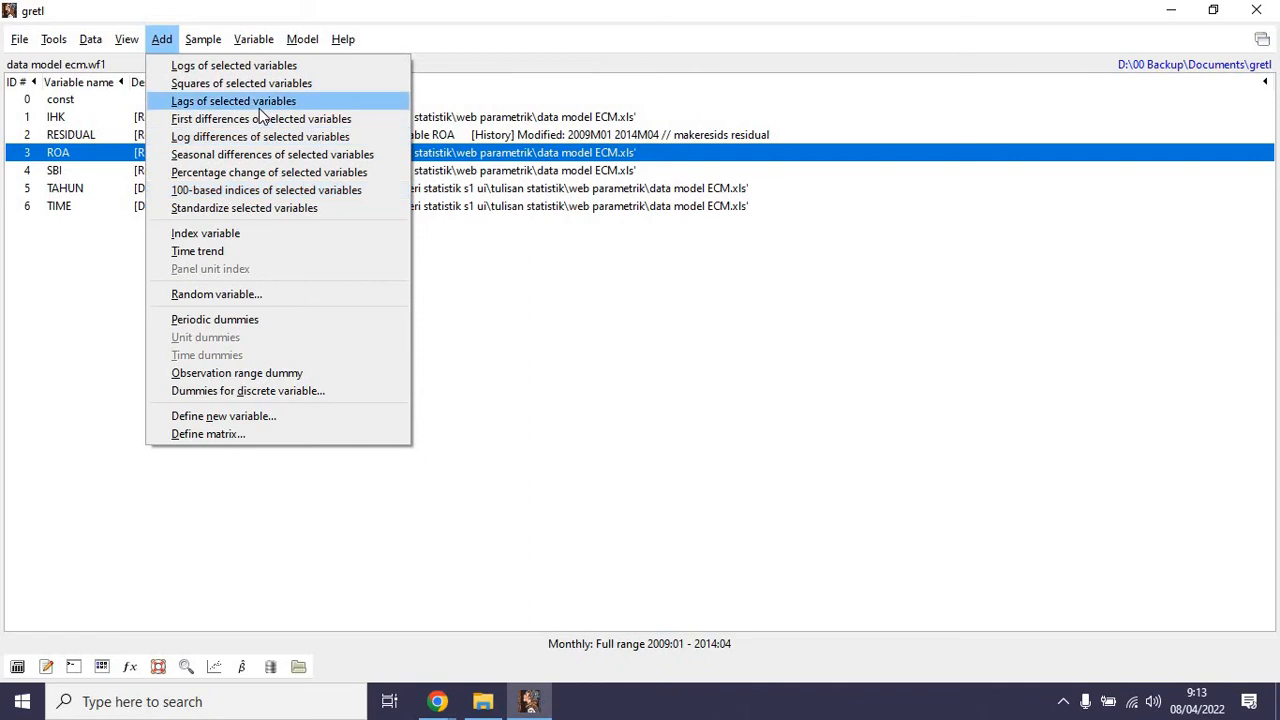
mouse_move(250, 42)
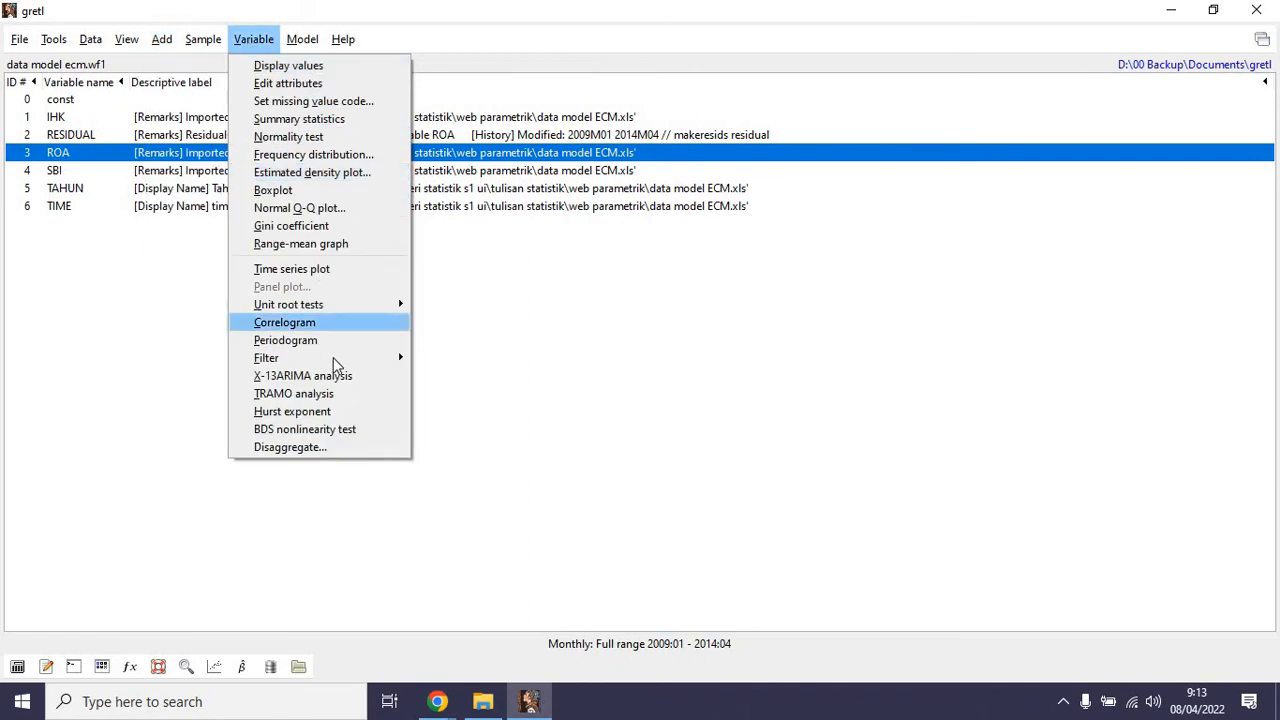
mouse_move(372, 305)
click(451, 303)
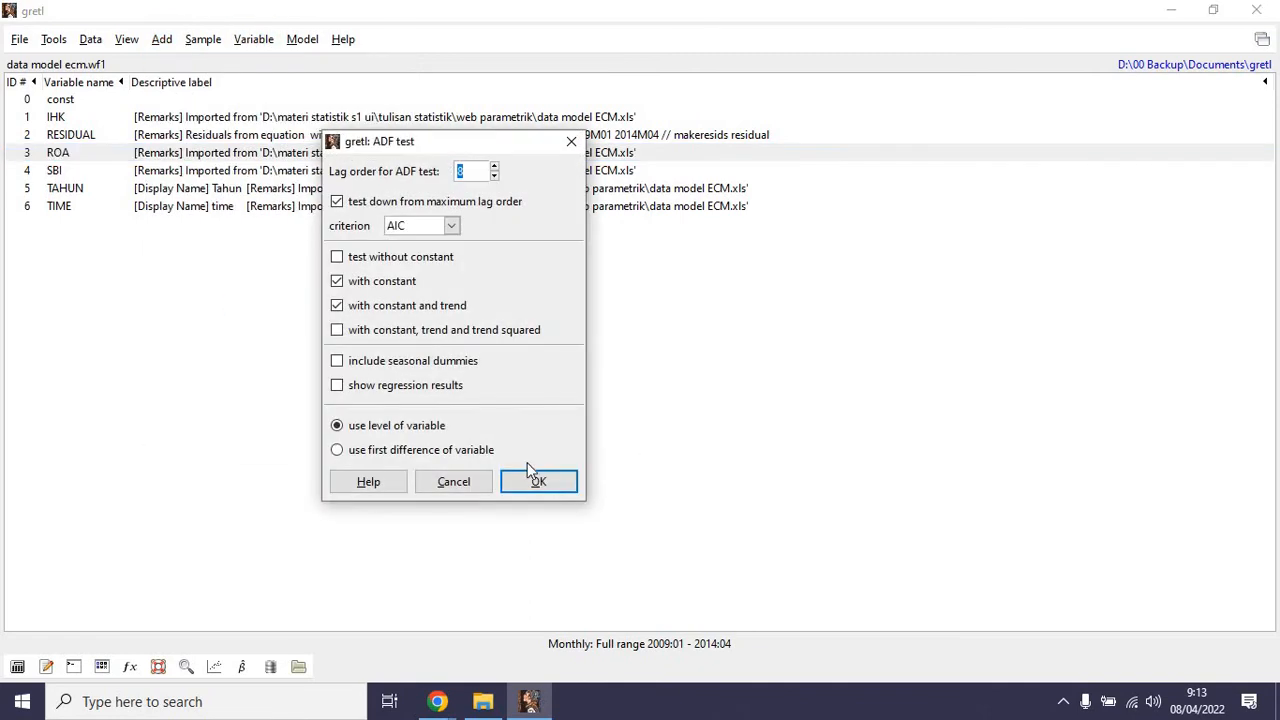
click(539, 482)
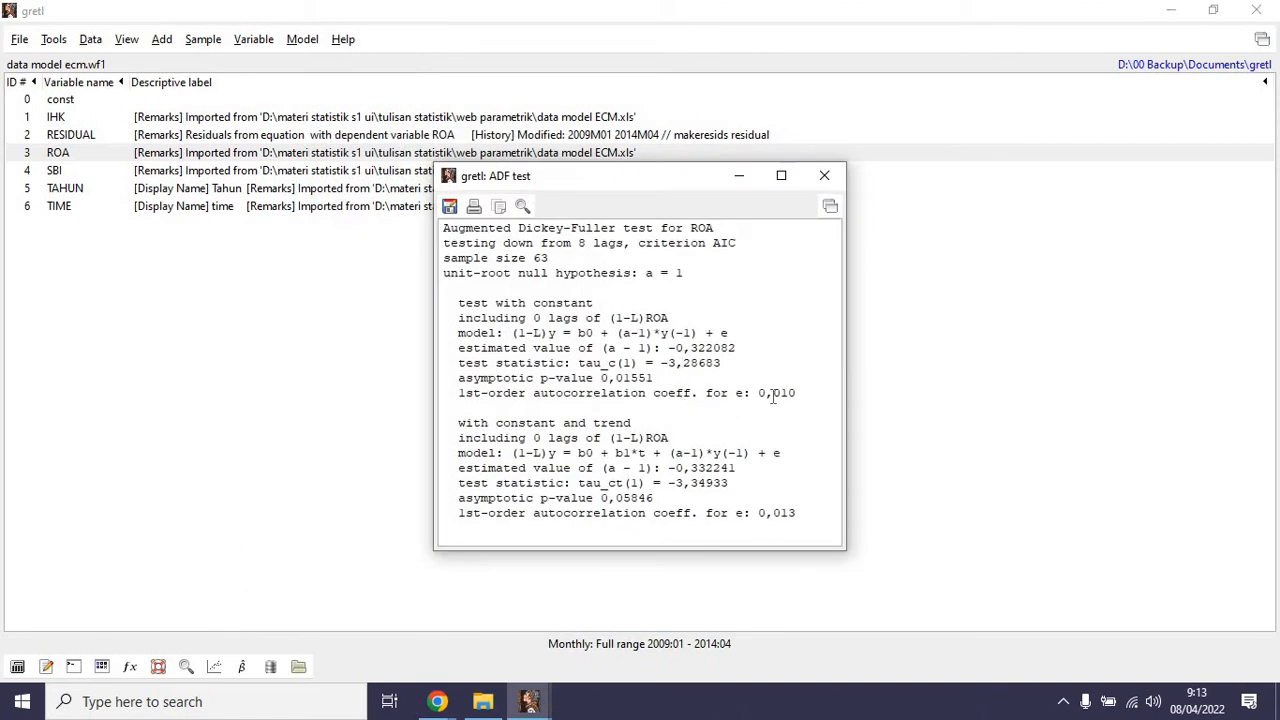
drag(600, 369, 652, 364)
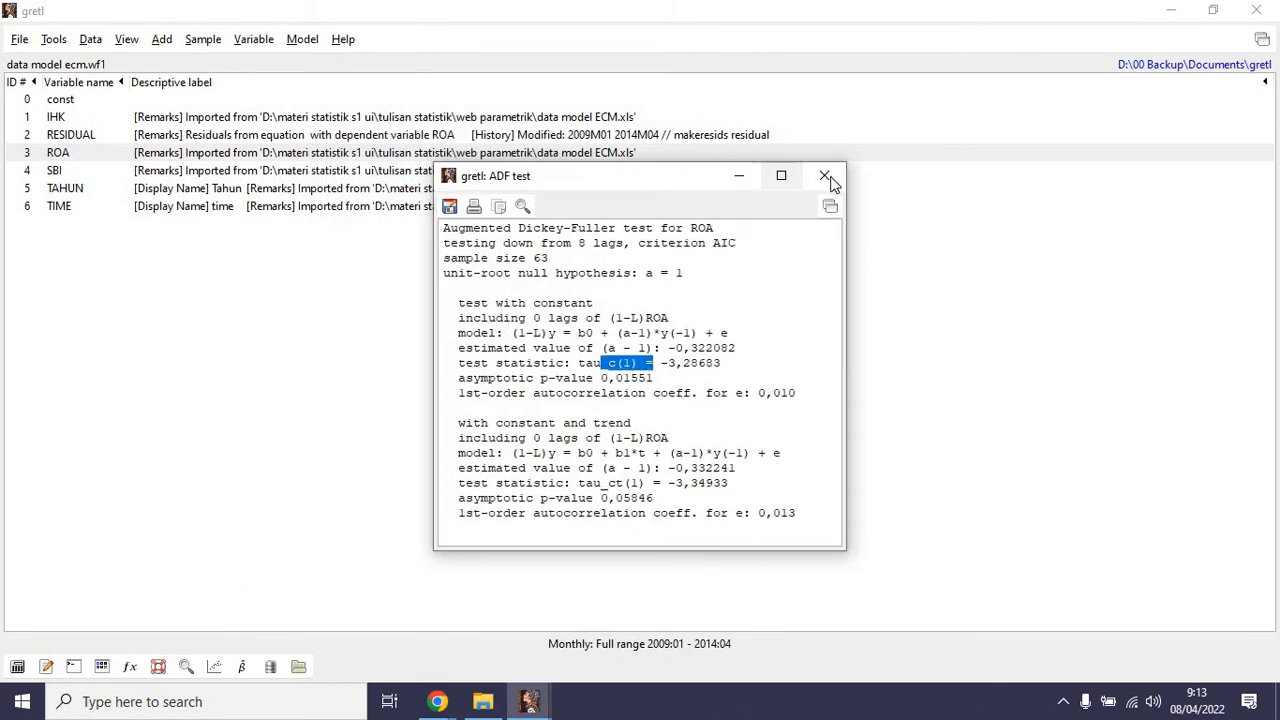
click(824, 175)
Run an Augmented Dickey-Fuller test on SBI, check the p-value of the test with constant, and close the output.
double_click(190, 174)
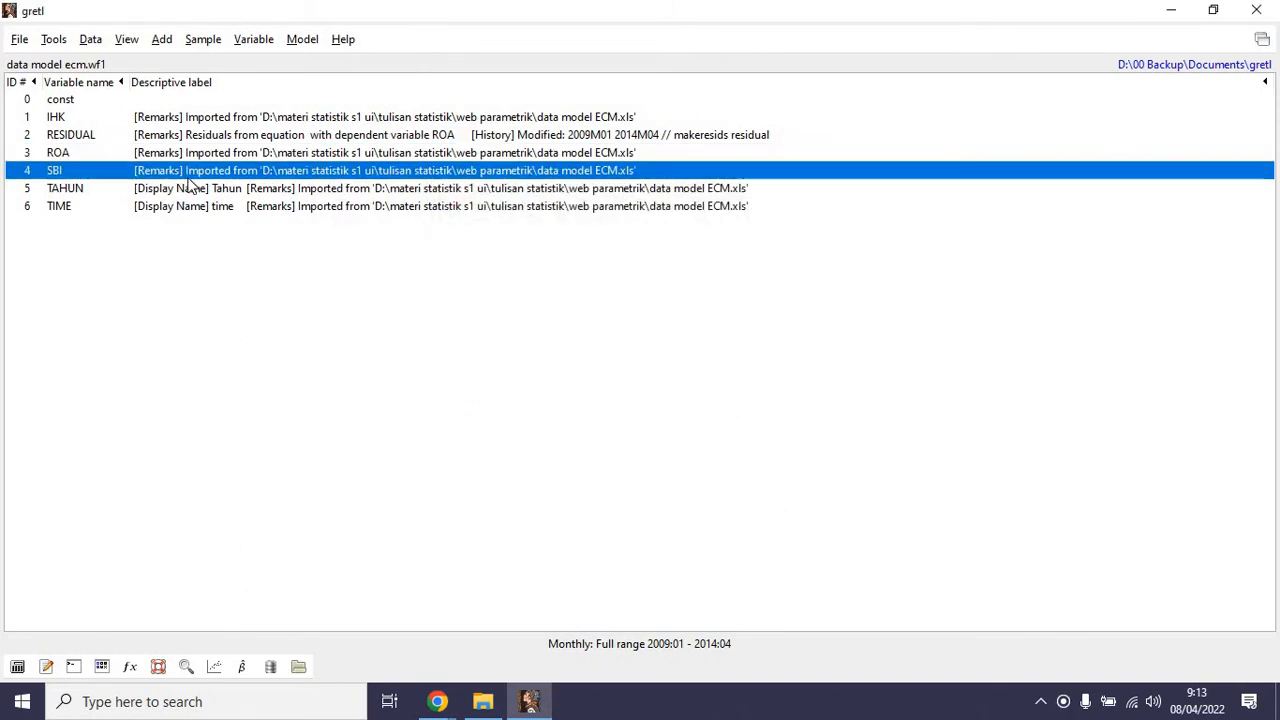
click(743, 104)
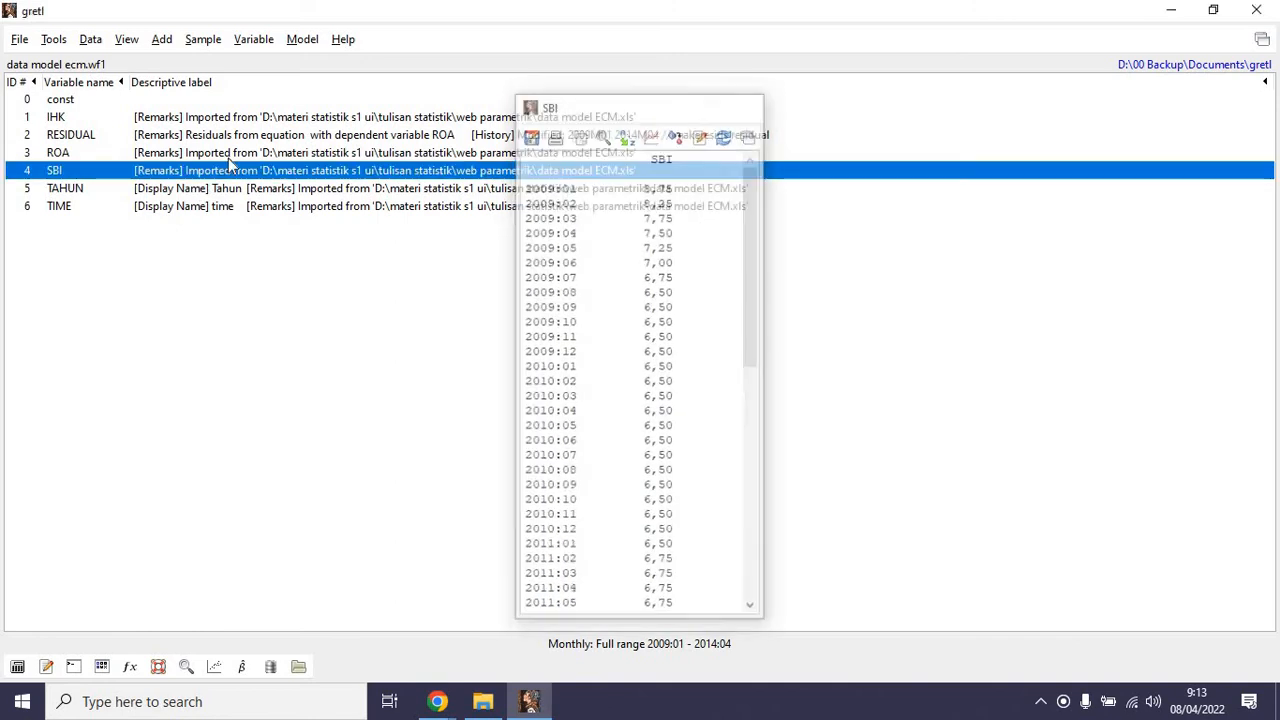
click(253, 39)
mouse_move(394, 304)
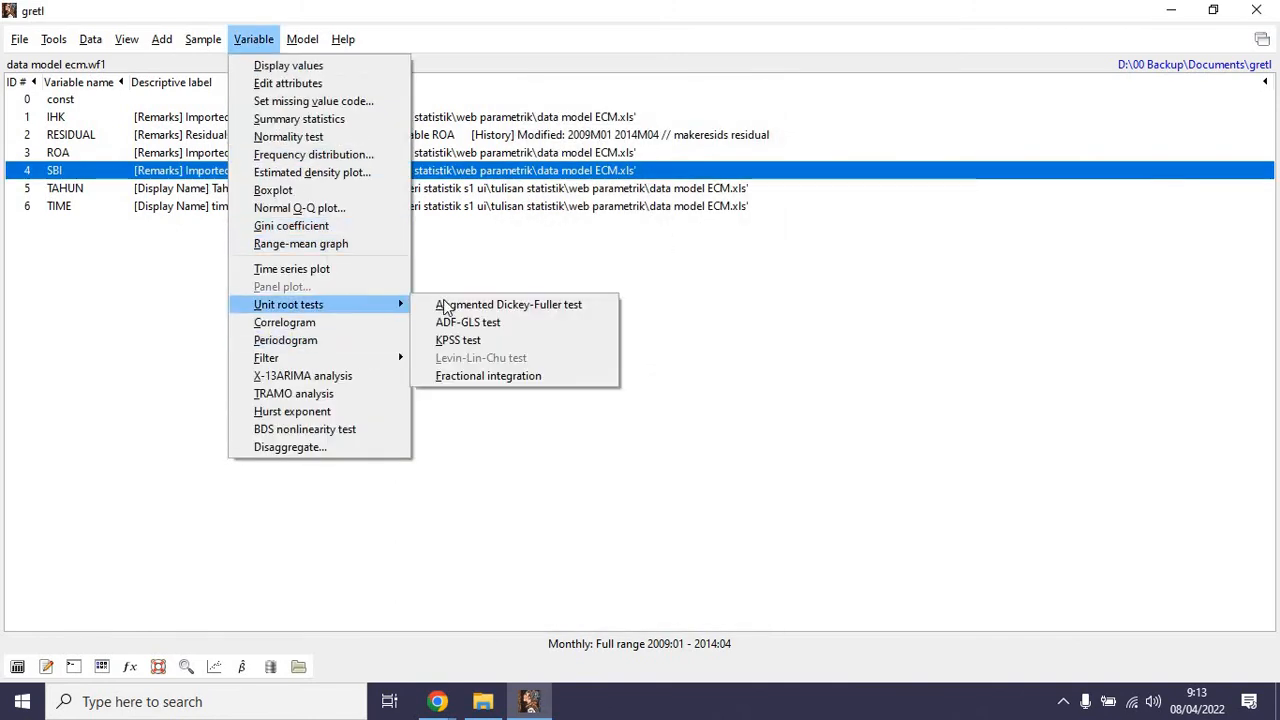
click(500, 304)
click(532, 480)
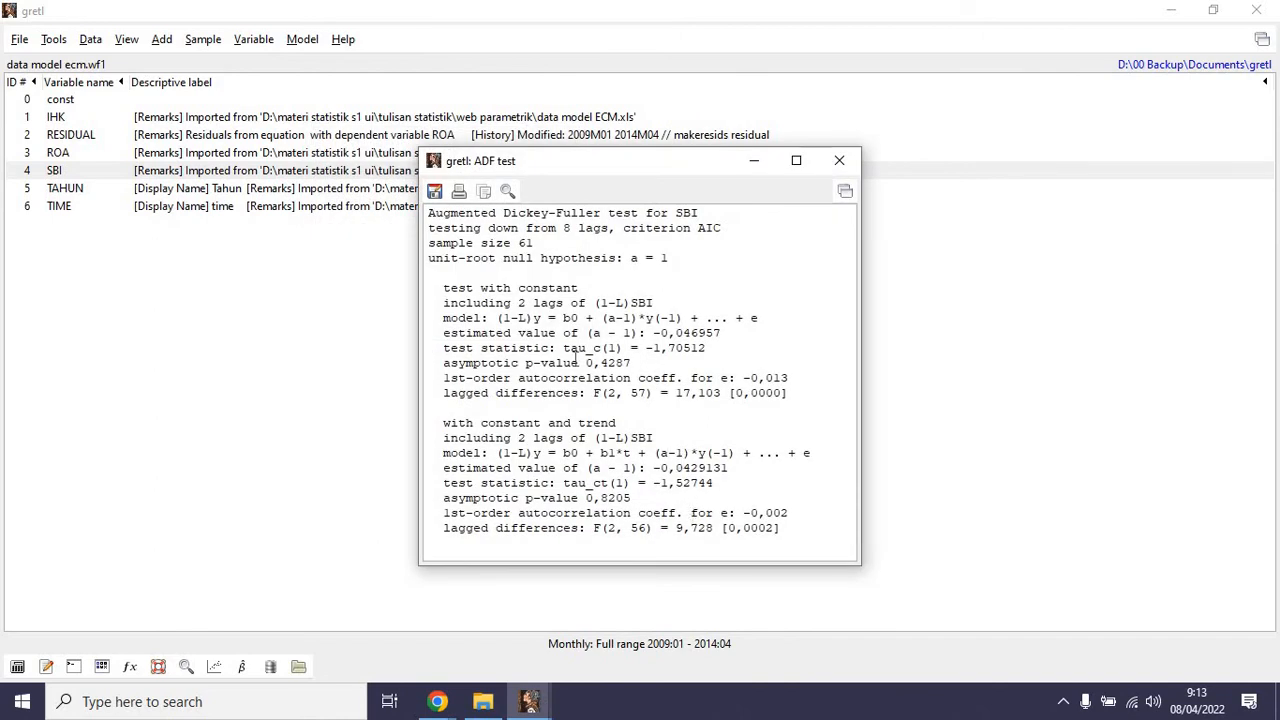
drag(587, 366, 608, 366)
click(839, 161)
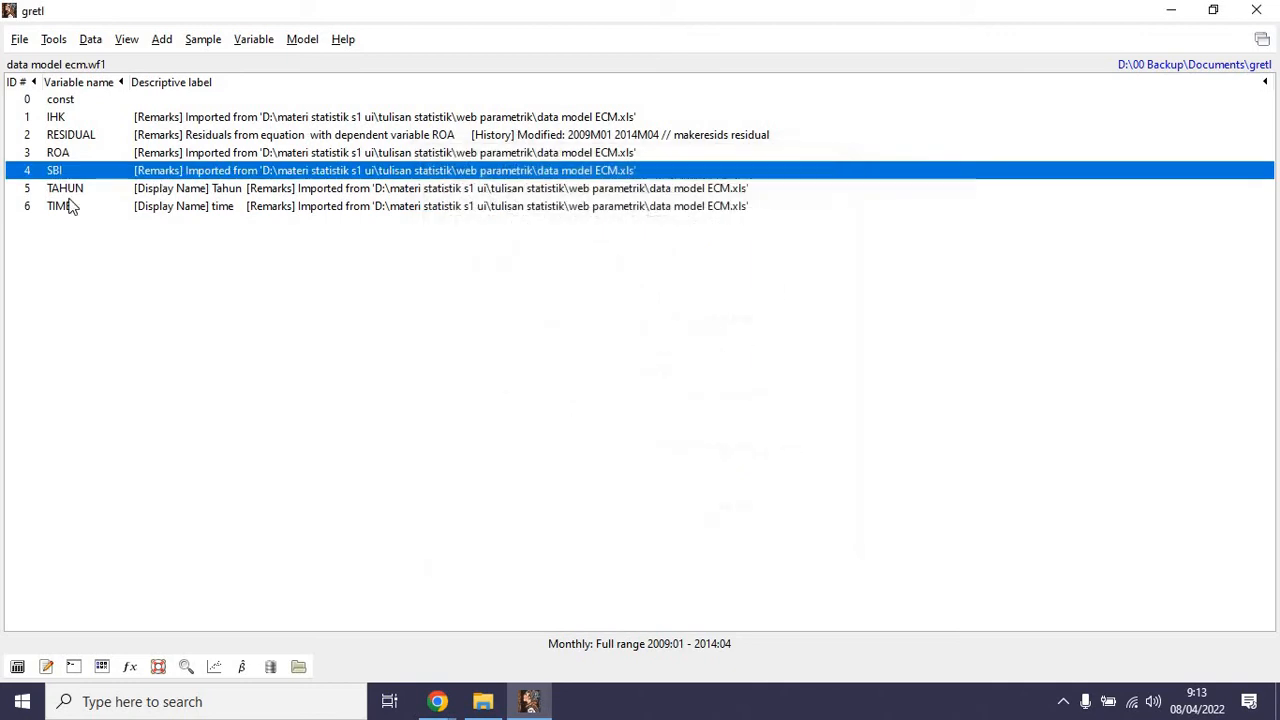
Add the log difference of IHK to the dataset.
click(162, 40)
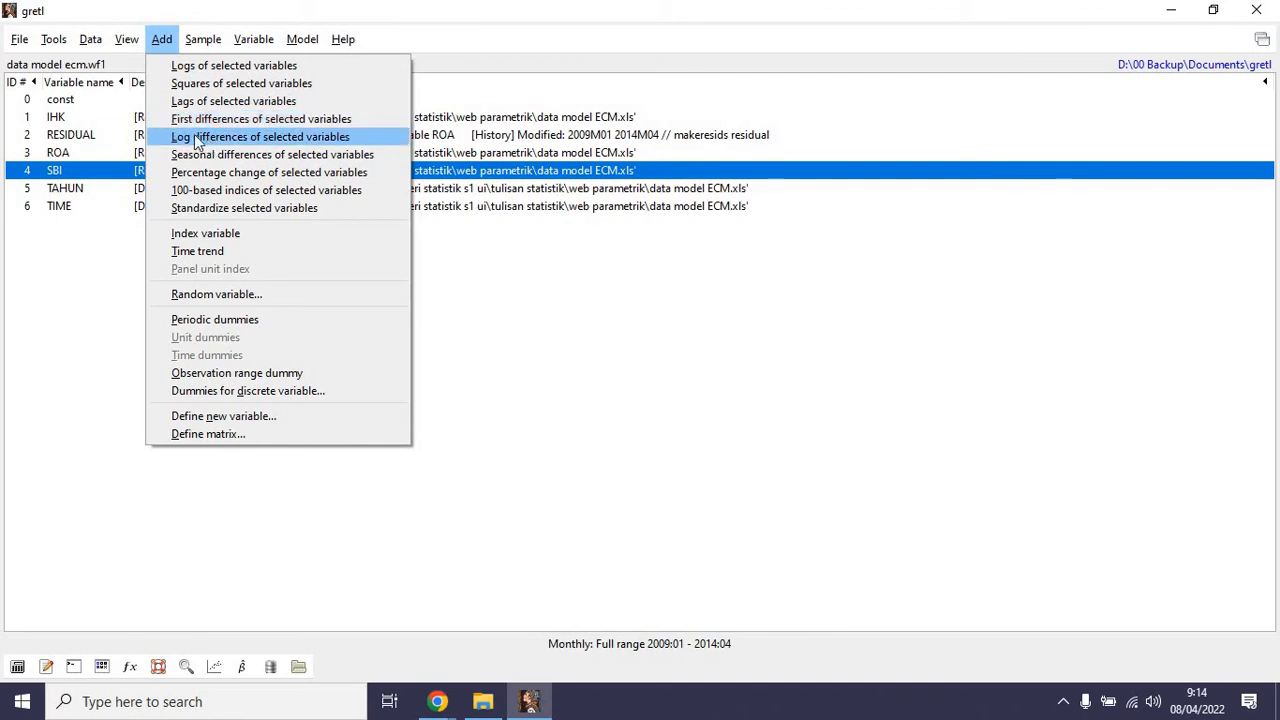
click(52, 118)
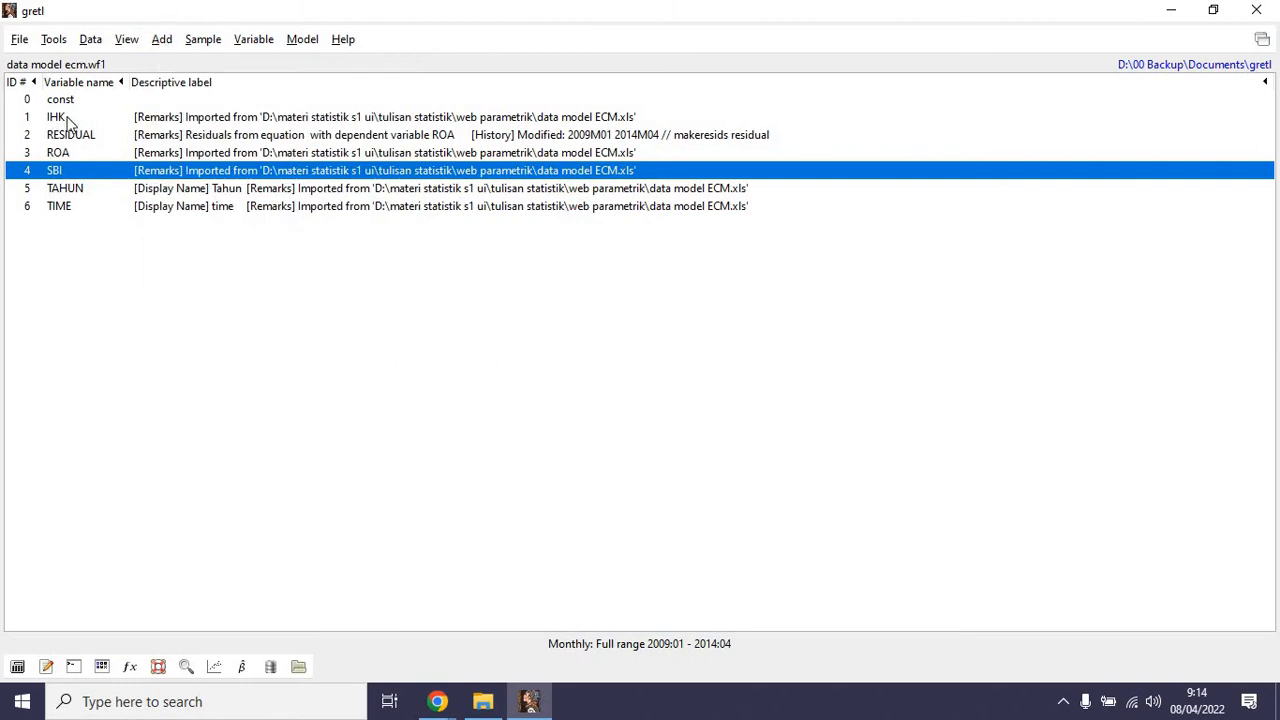
click(62, 120)
click(160, 42)
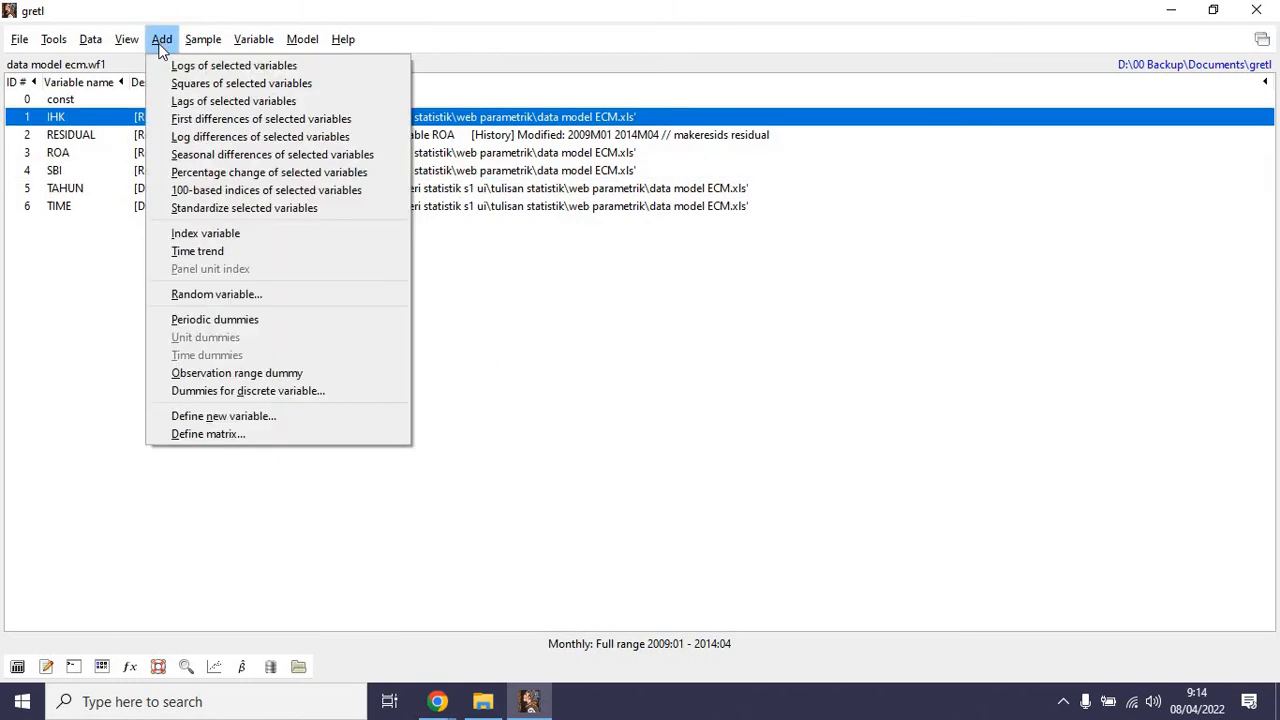
click(210, 137)
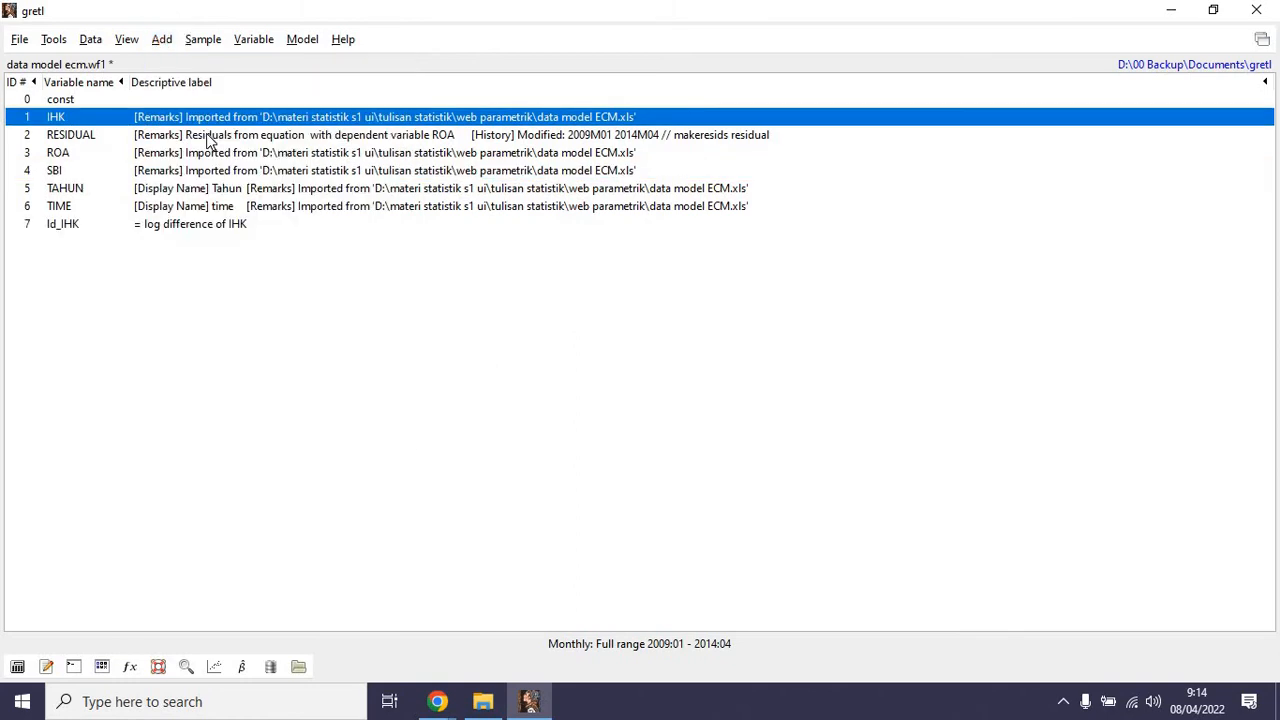
Add the first differences of ROA and SBI to the dataset.
click(57, 155)
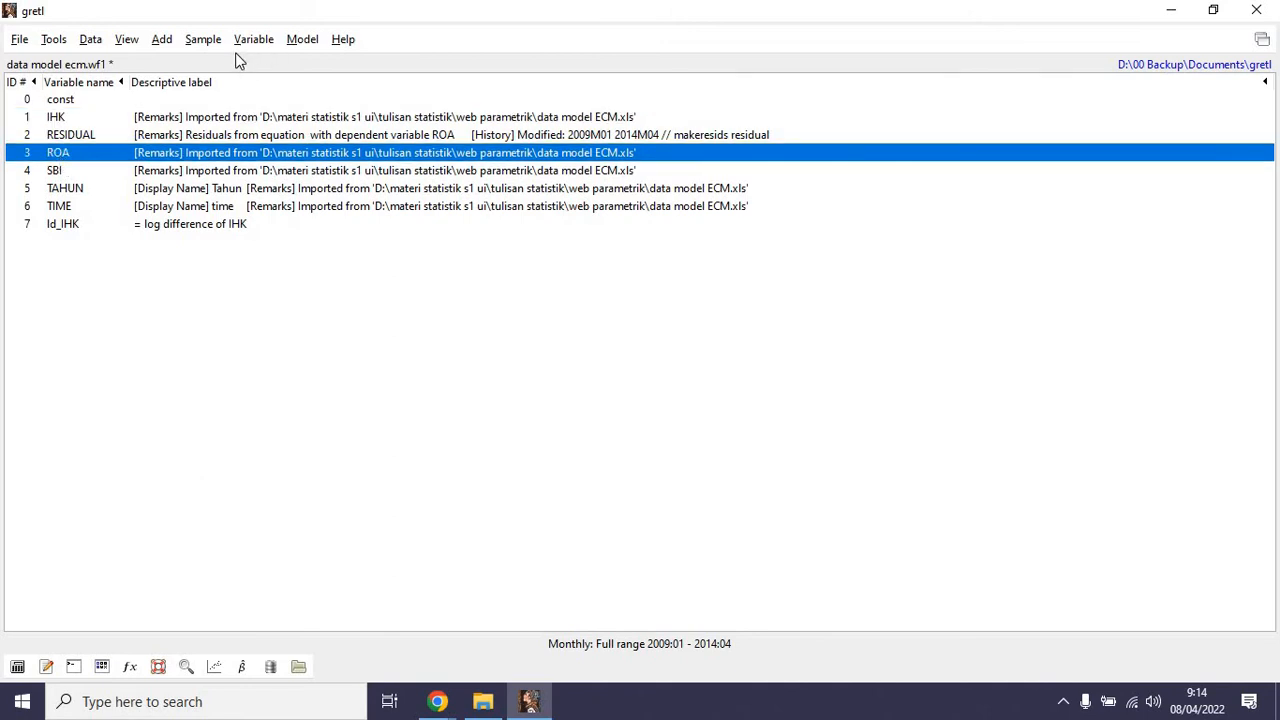
click(162, 40)
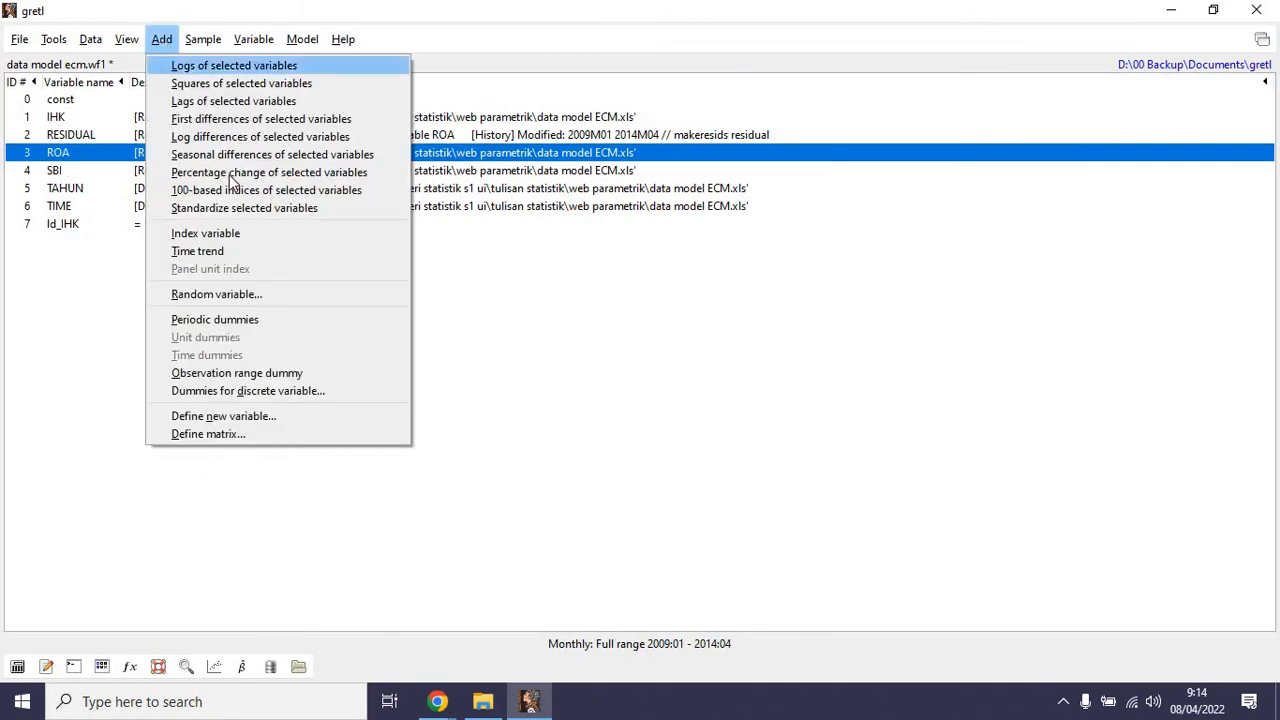
click(220, 120)
click(60, 172)
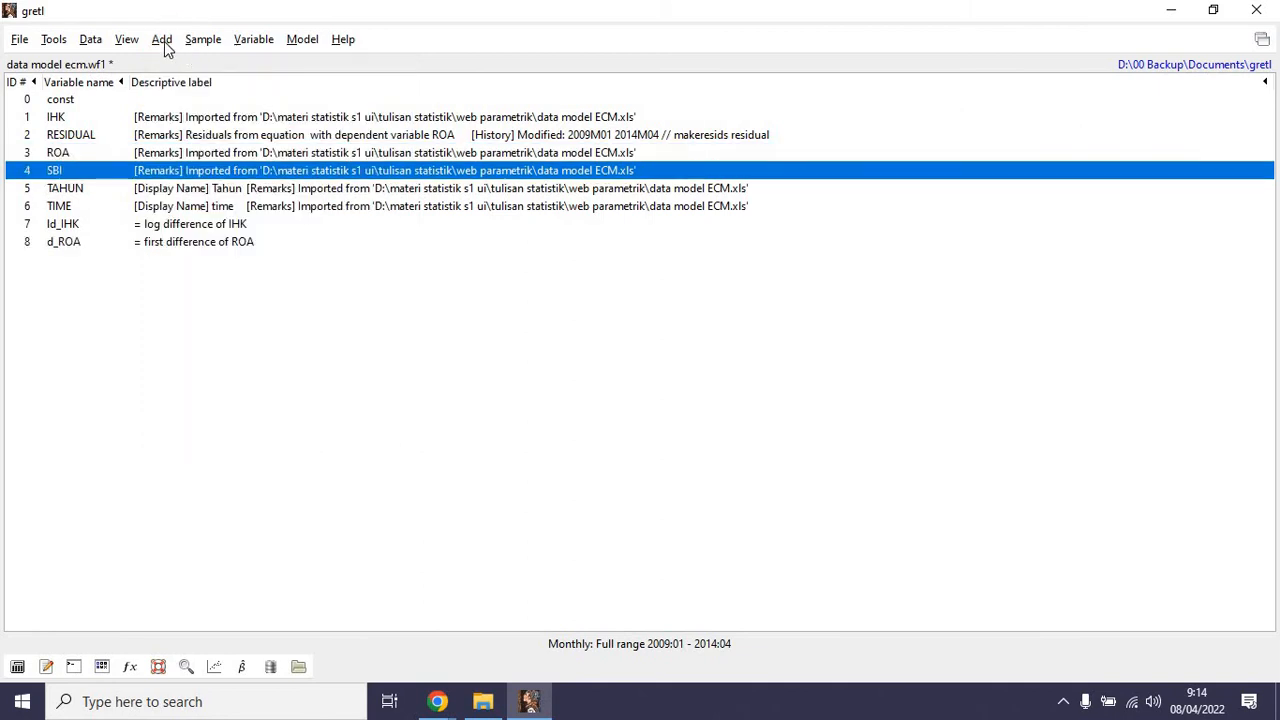
click(163, 41)
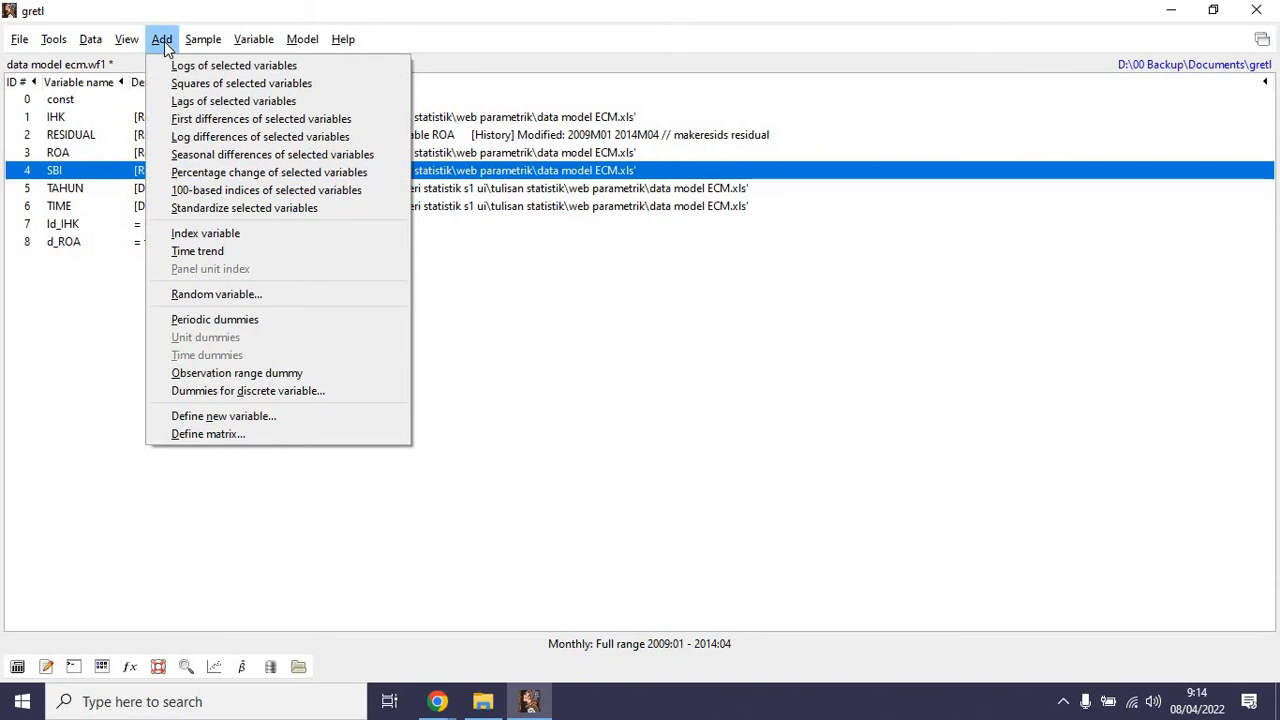
click(202, 121)
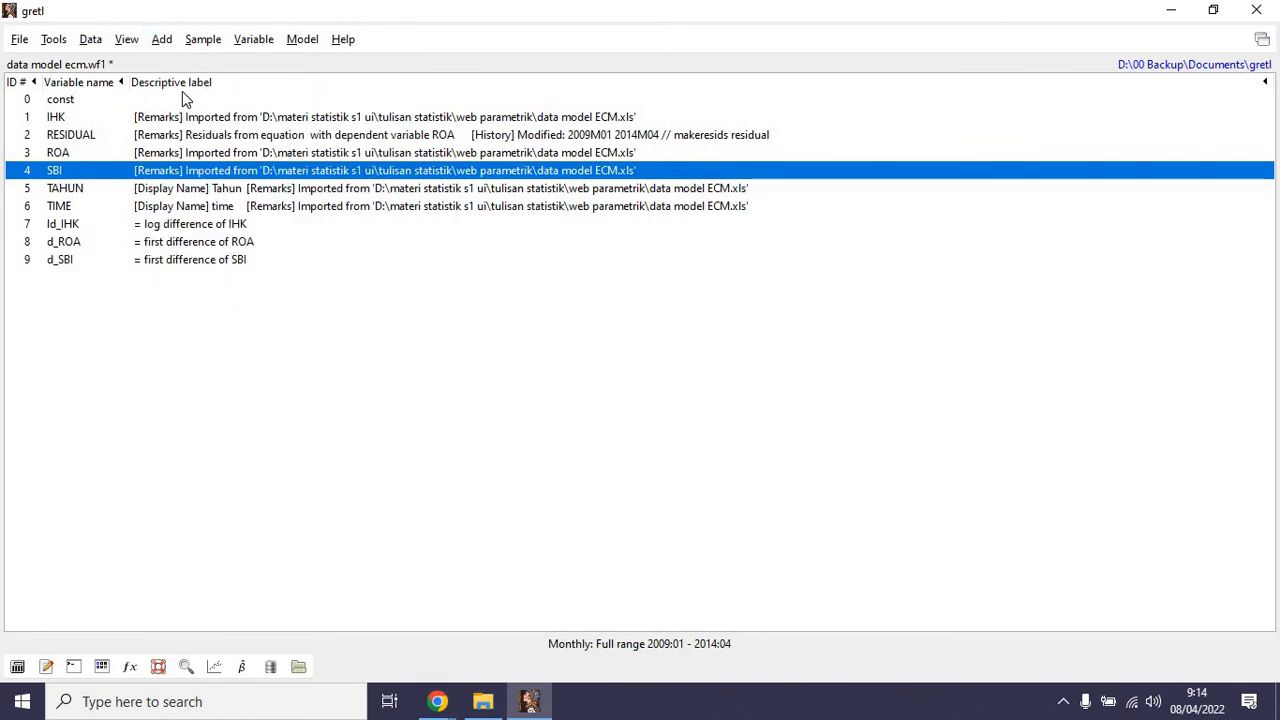
Estimate an OLS model with ROA as dependent variable and const, IHK and SBI as regressors, and check the IHK coefficient row.
click(300, 41)
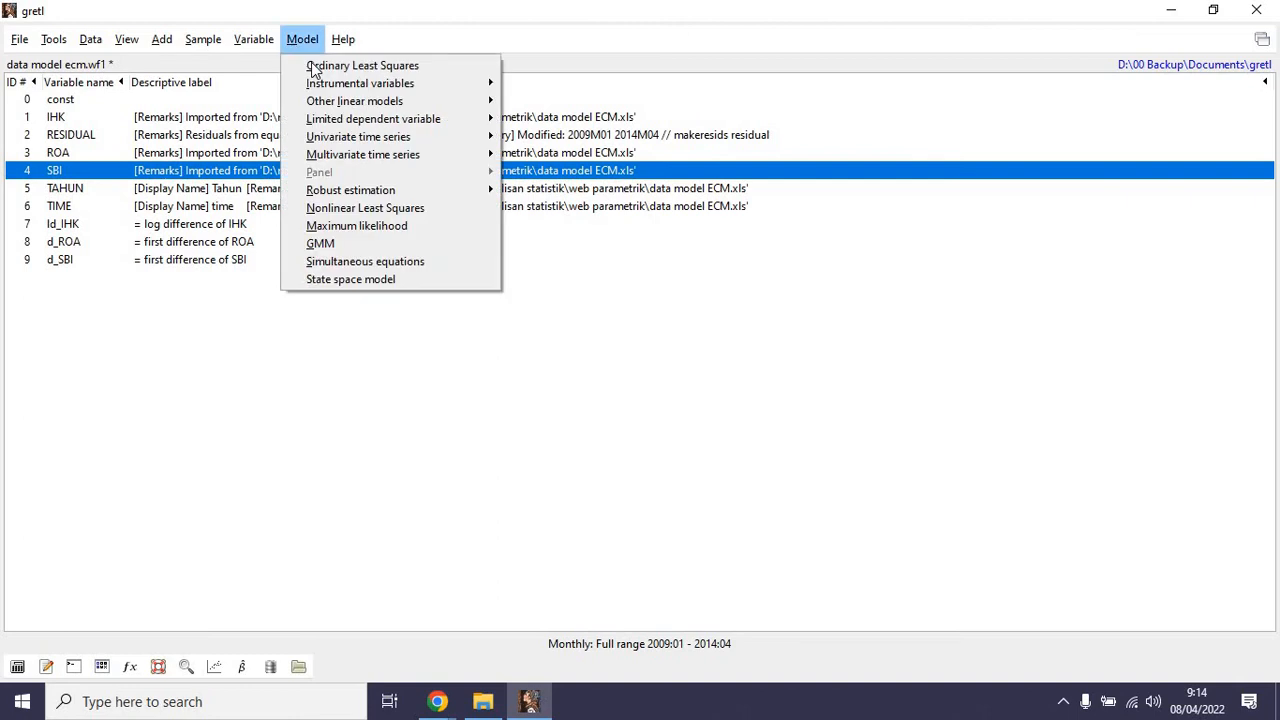
click(312, 63)
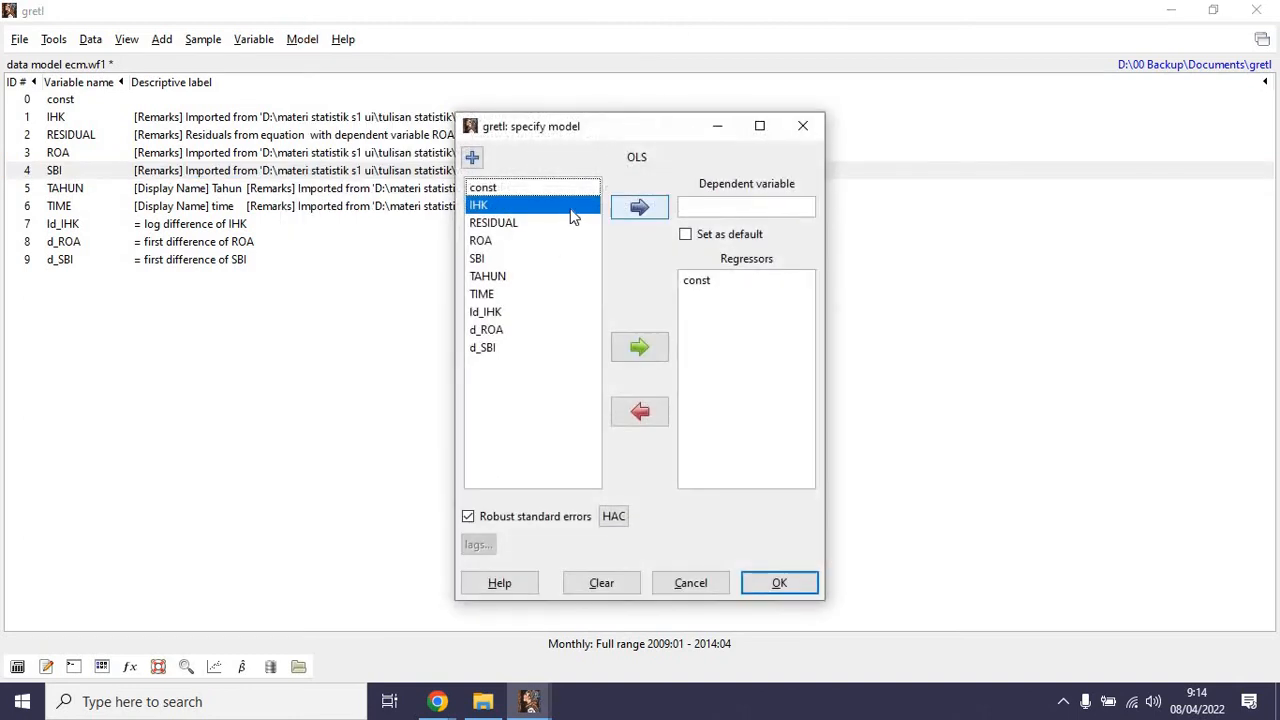
click(484, 243)
click(637, 209)
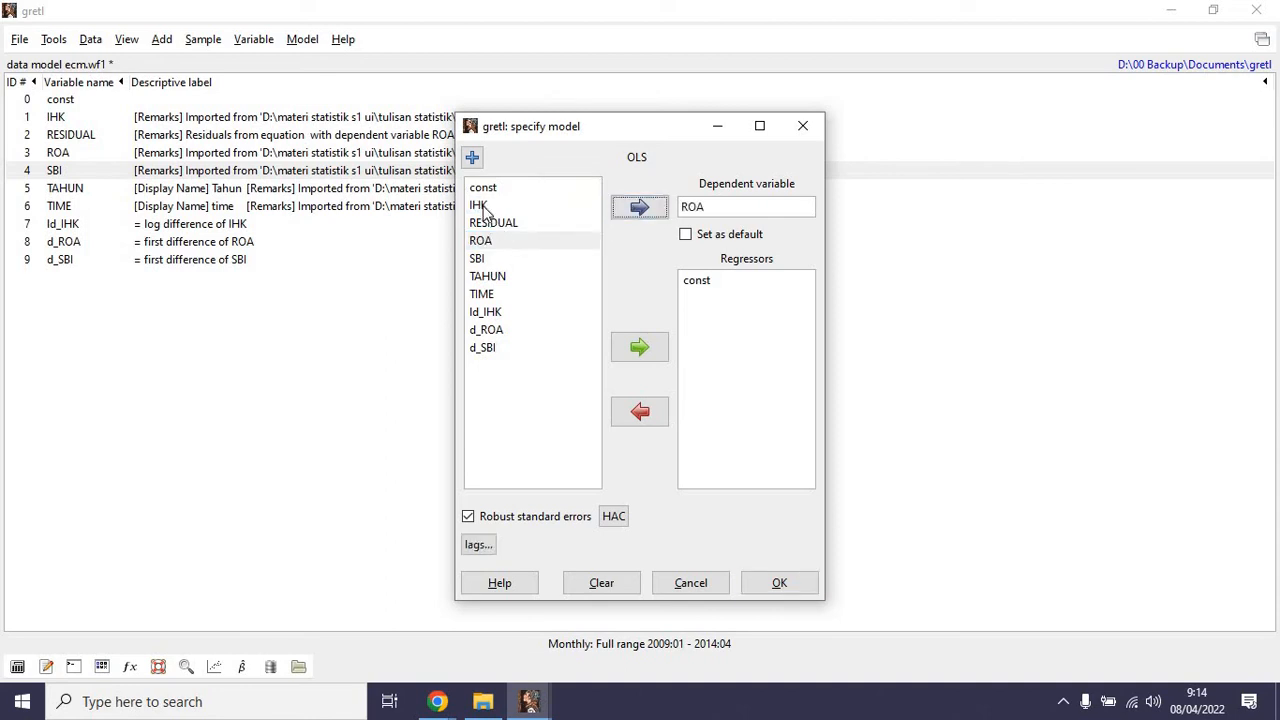
click(480, 205)
click(639, 350)
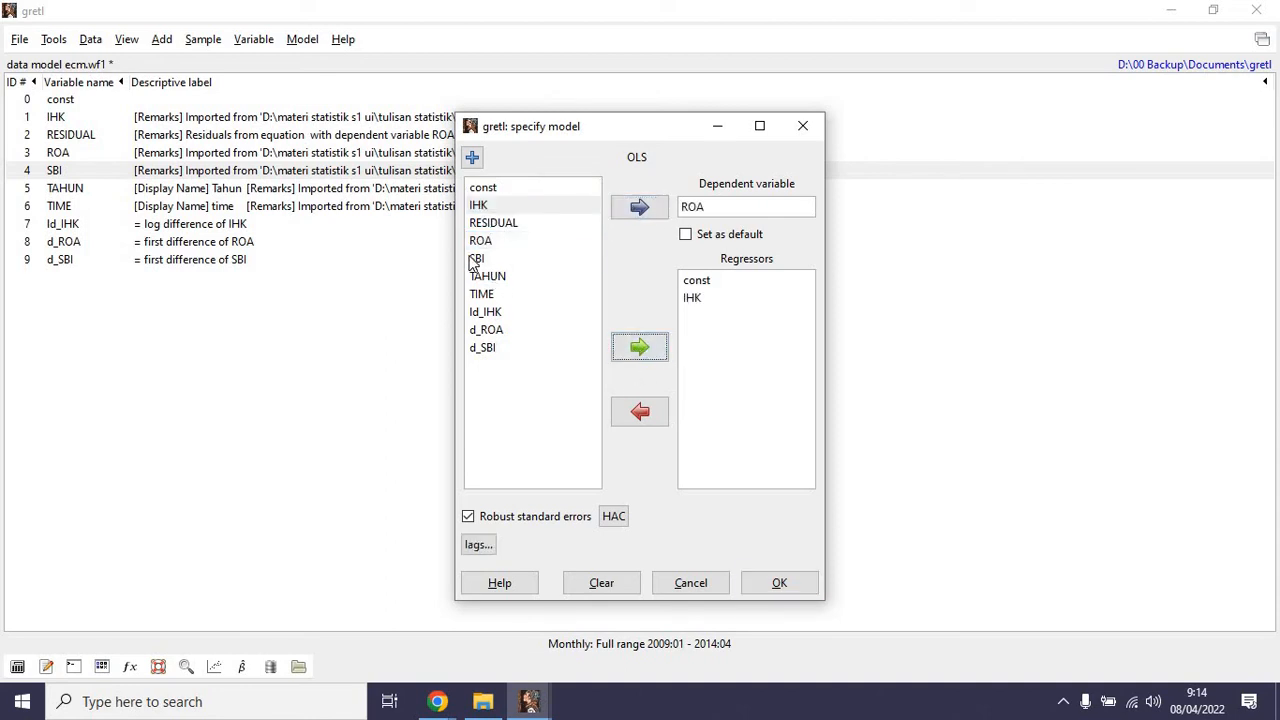
click(476, 259)
click(643, 355)
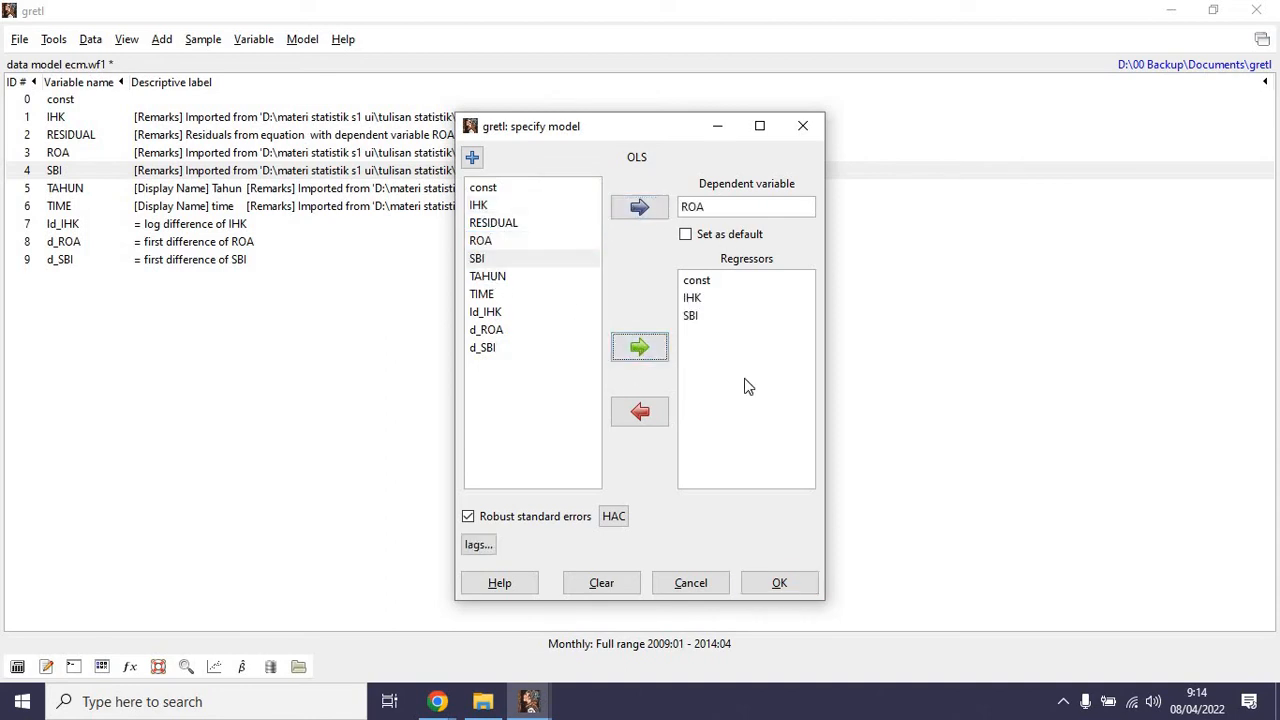
click(781, 586)
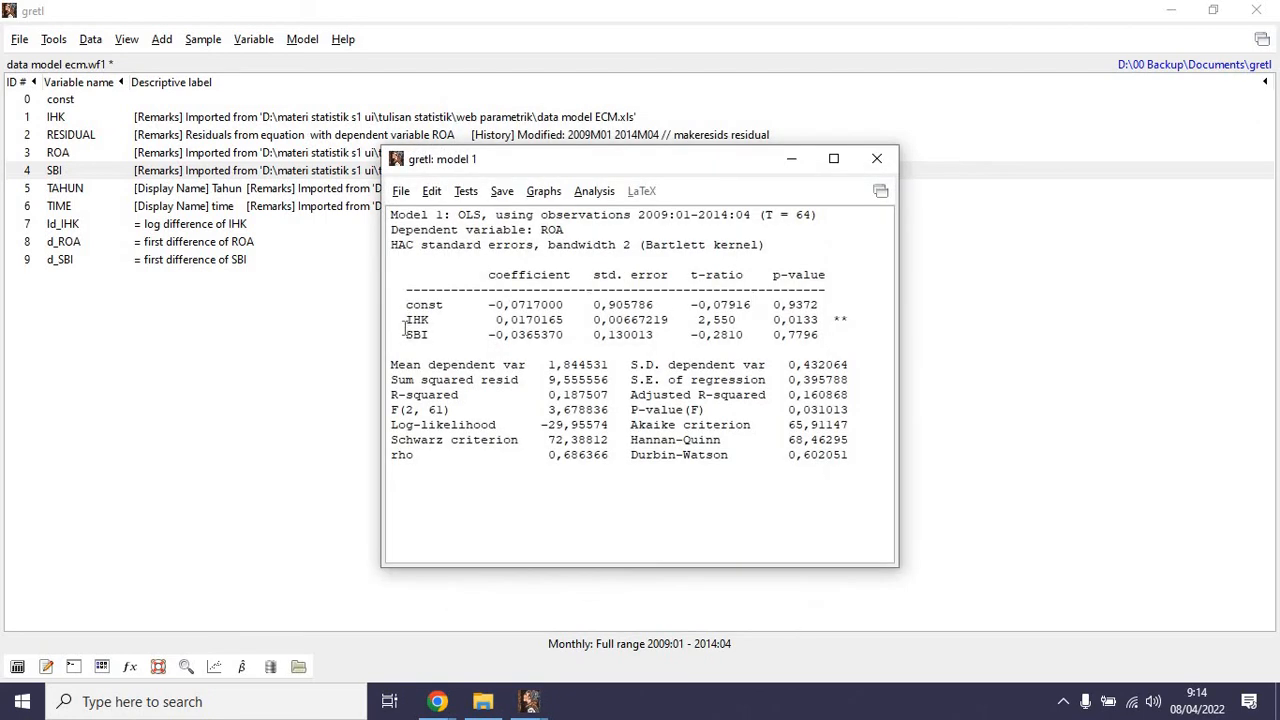
drag(405, 332, 453, 320)
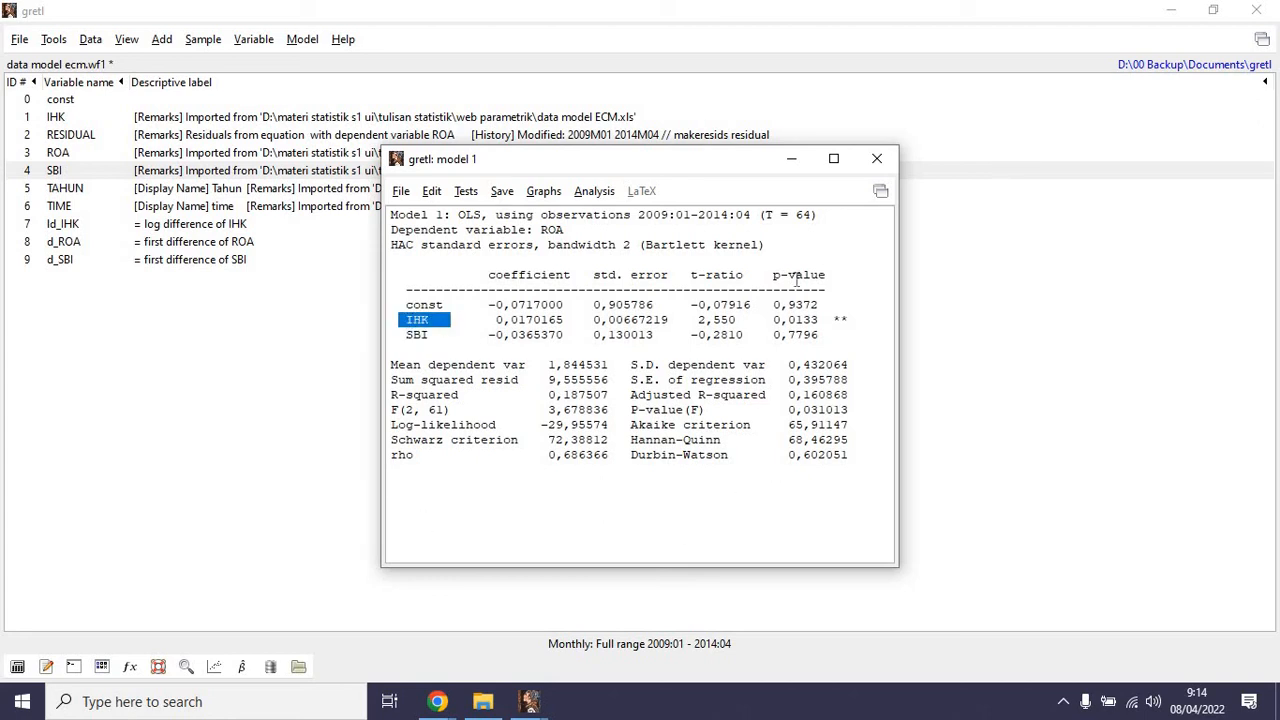
Modify the OLS model specification by replacing the dependent variable ROA with d_ROA.
click(468, 196)
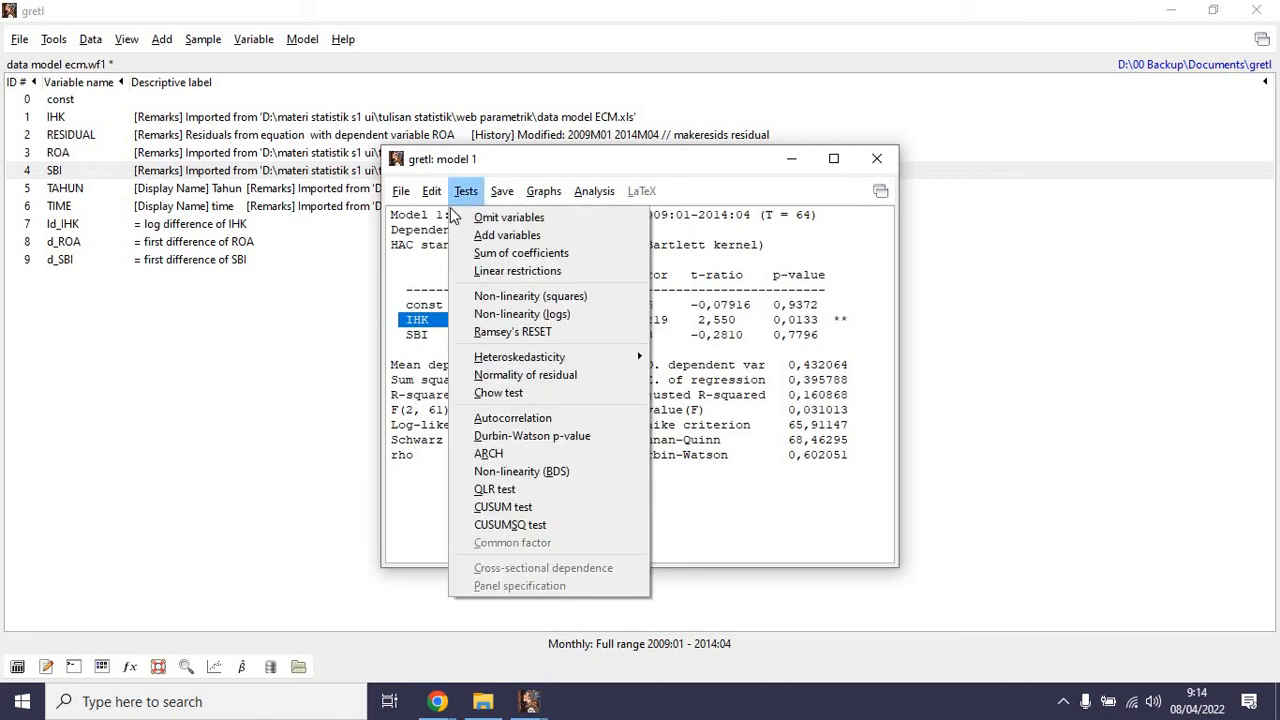
mouse_move(434, 196)
click(452, 241)
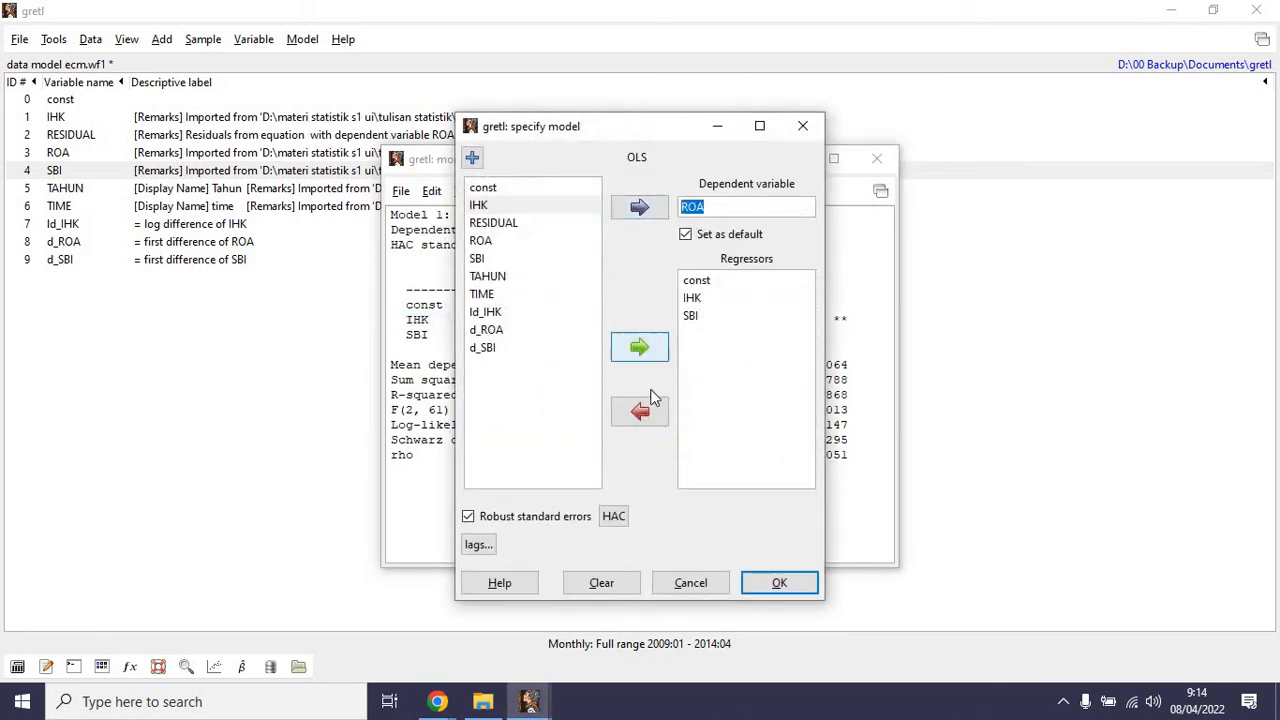
click(640, 412)
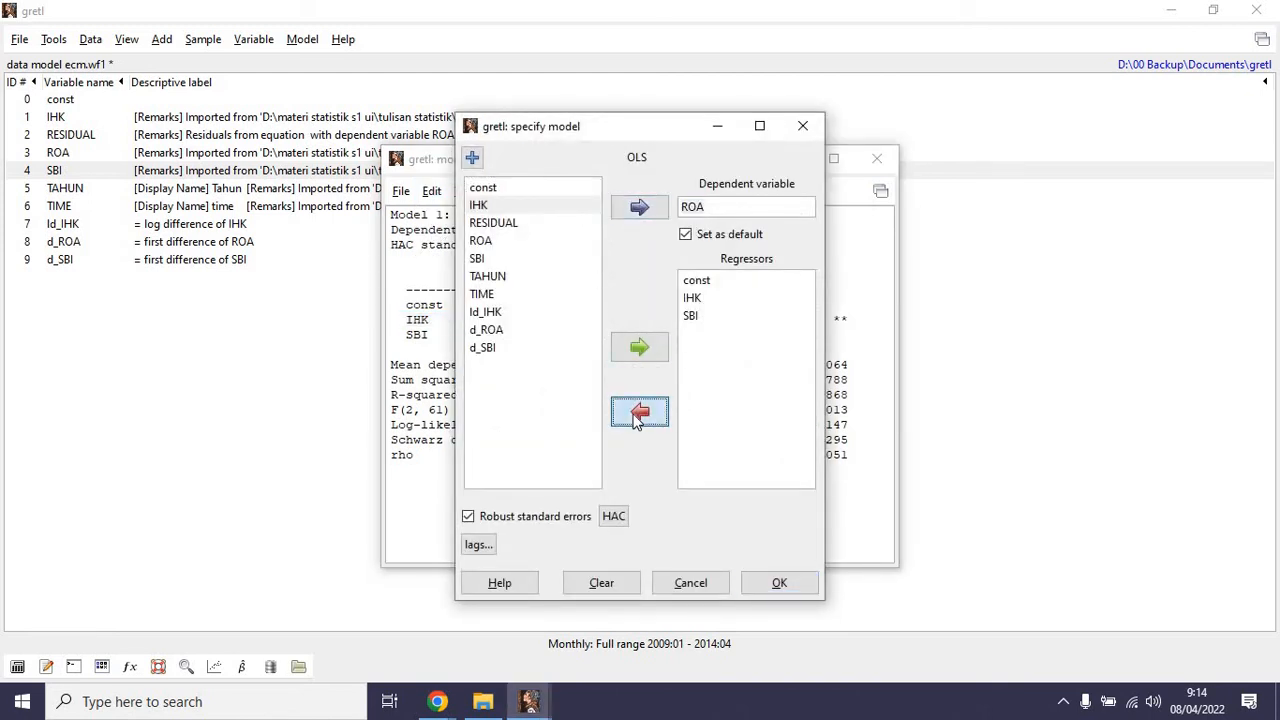
double_click(691, 206)
key(BackSpace)
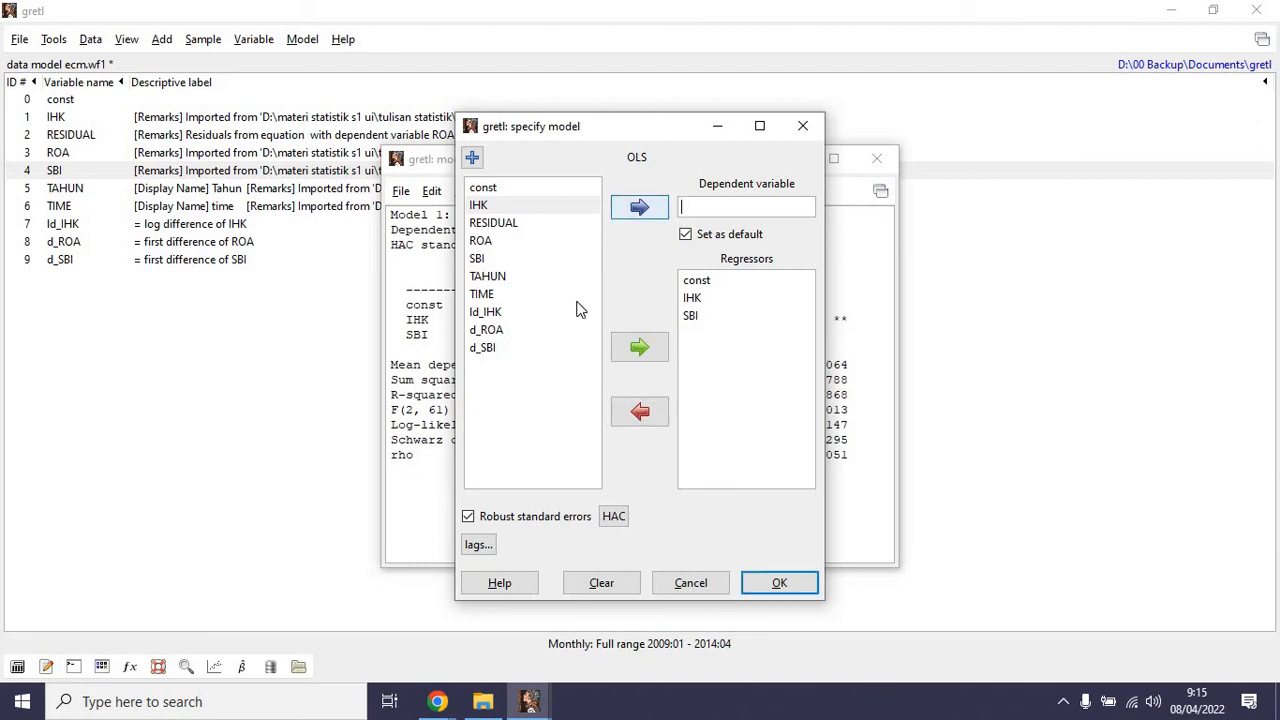
double_click(488, 331)
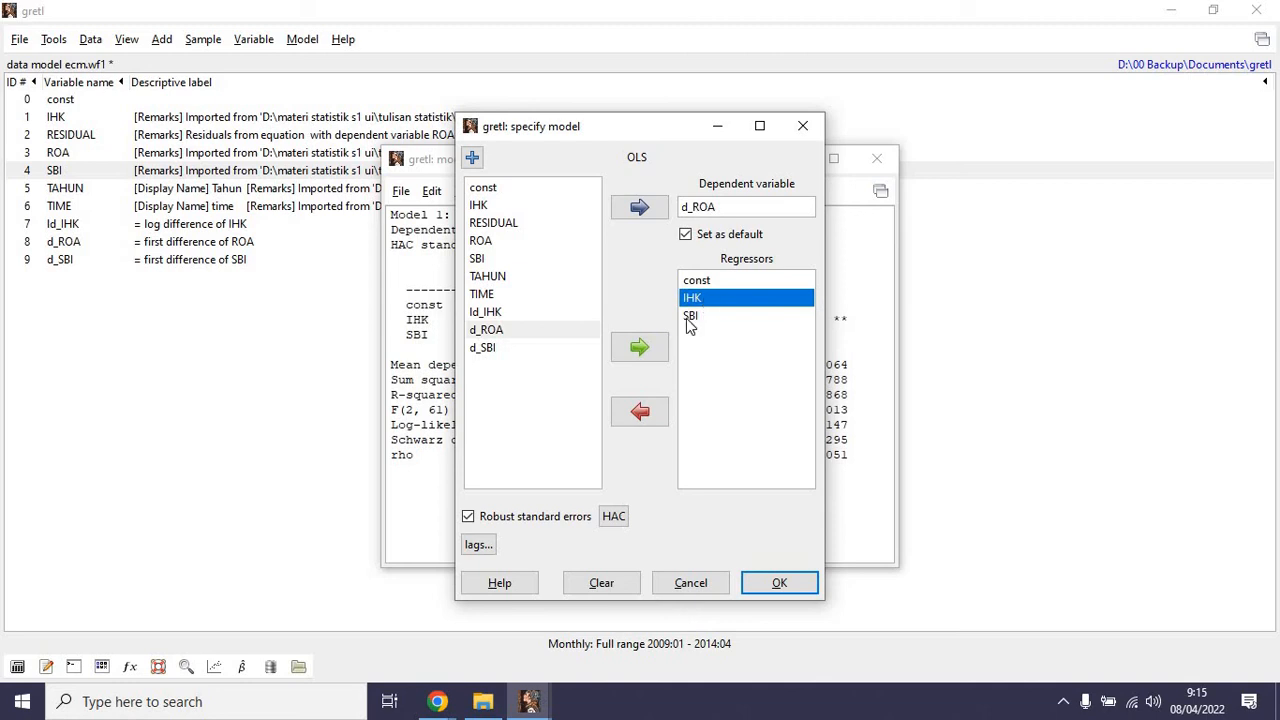
Replace the regressors IHK and SBI with ld_IHK and d_SBI, keeping const, and estimate the differenced OLS model.
click(640, 412)
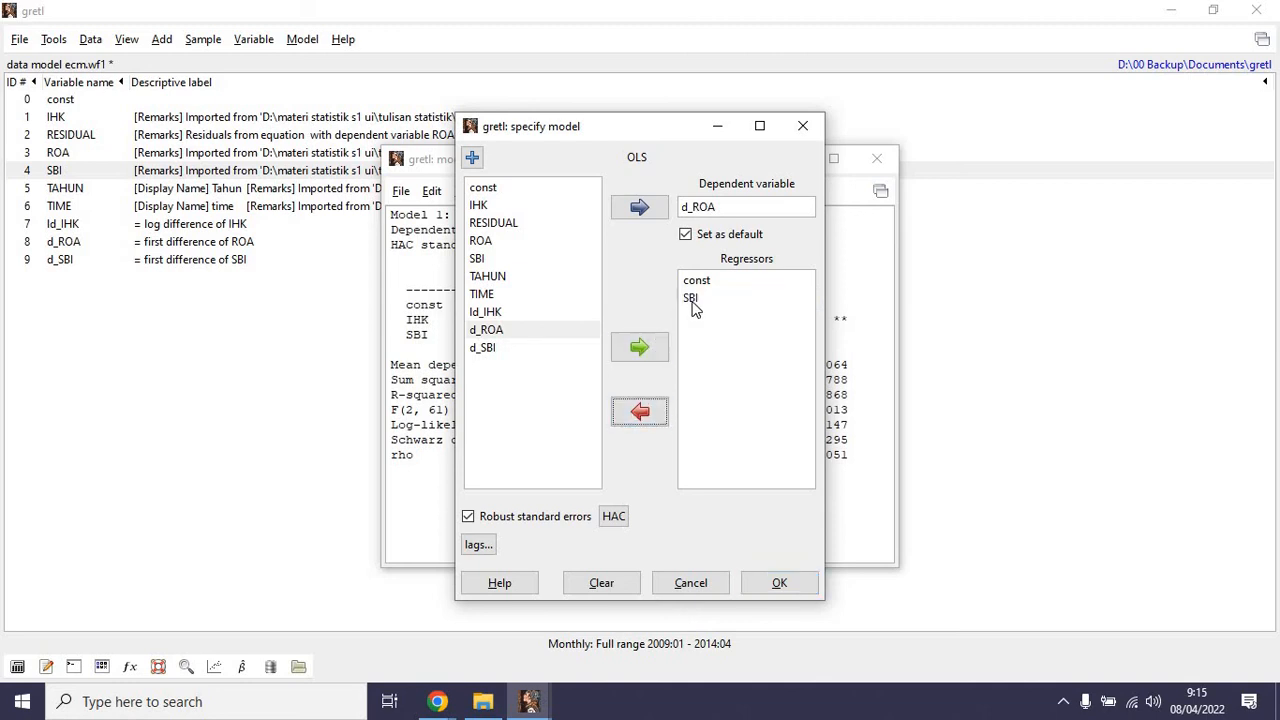
click(690, 298)
click(640, 412)
click(487, 313)
ctrl+click(492, 349)
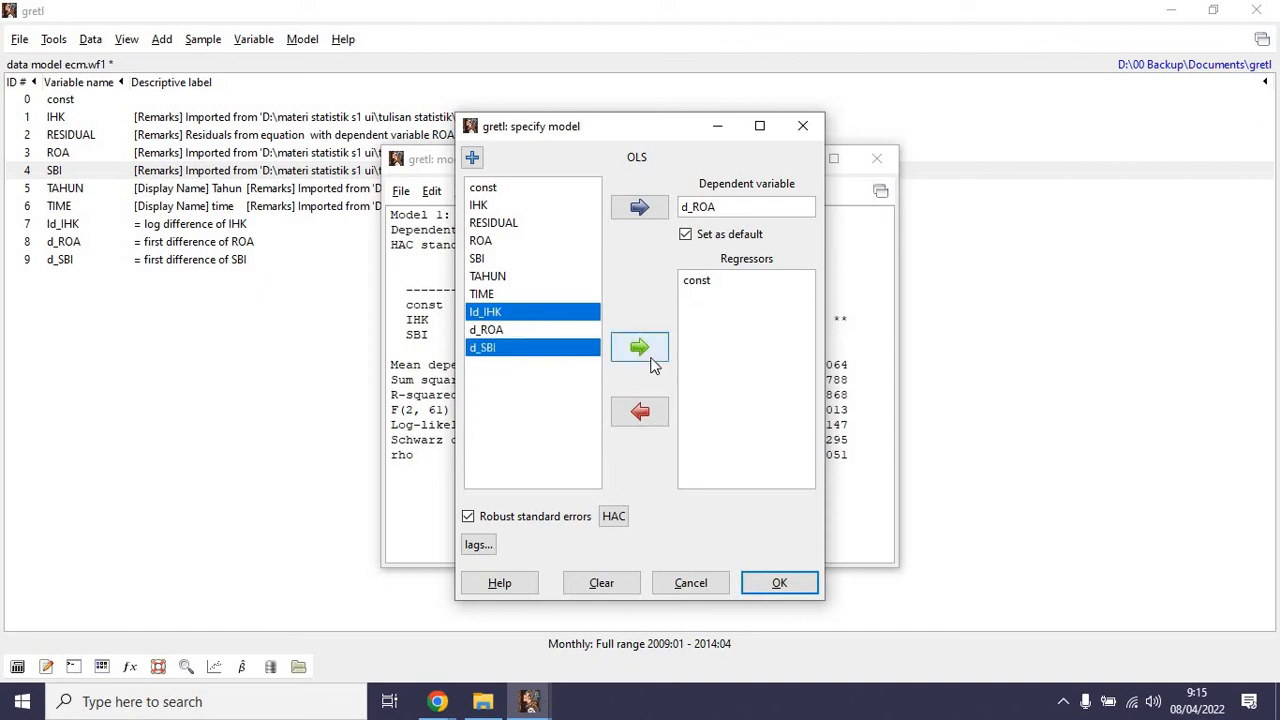
click(645, 355)
click(777, 584)
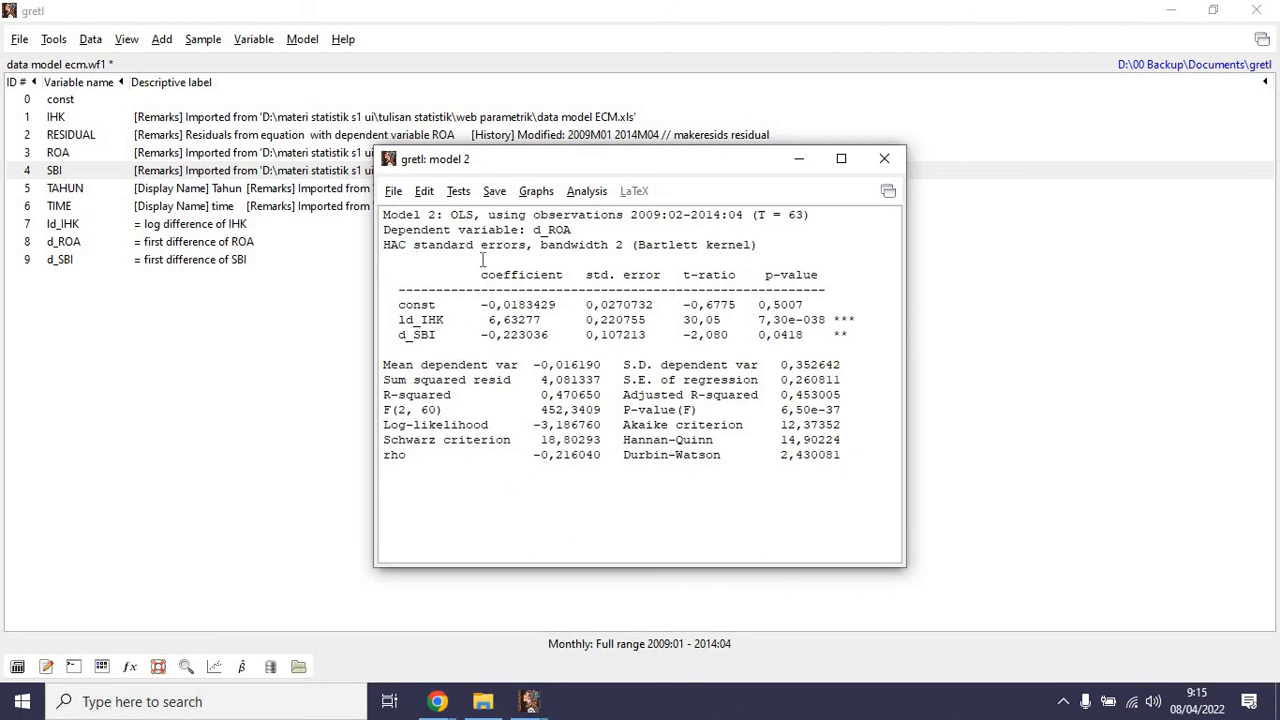
Modify the differenced model's specification by setting the dependent variable back to ROA.
click(460, 192)
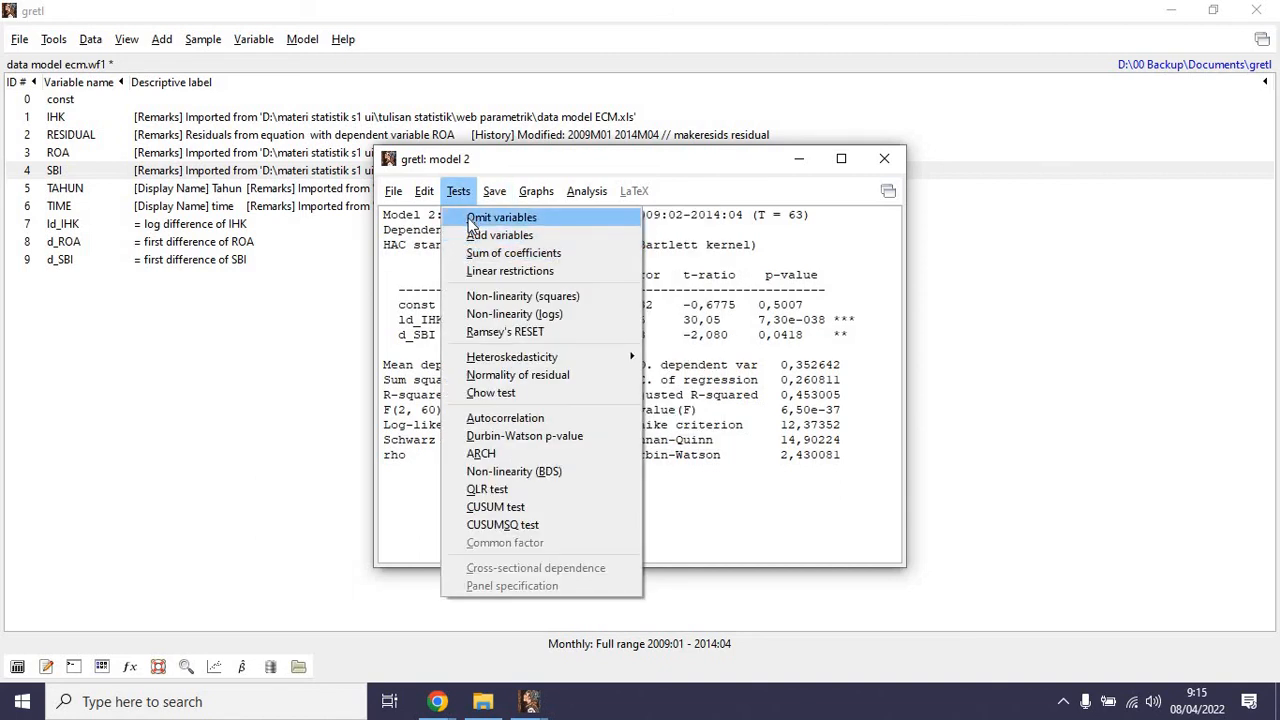
mouse_move(427, 193)
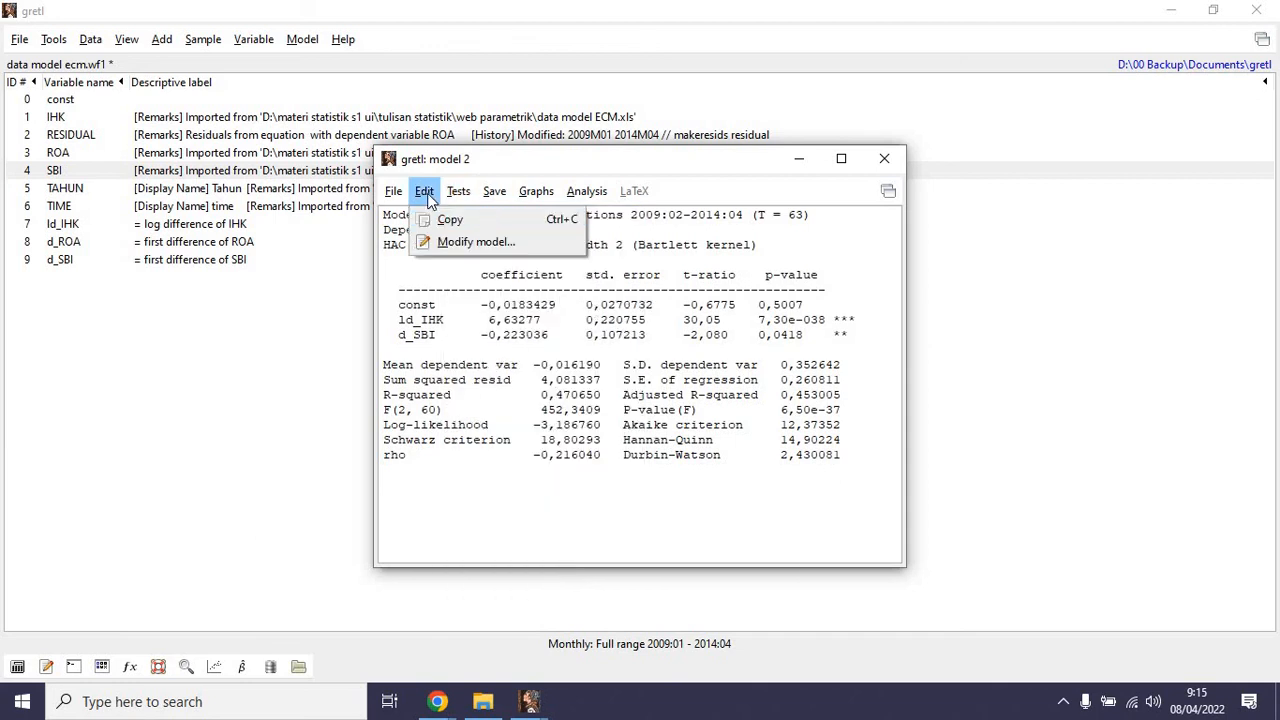
click(448, 240)
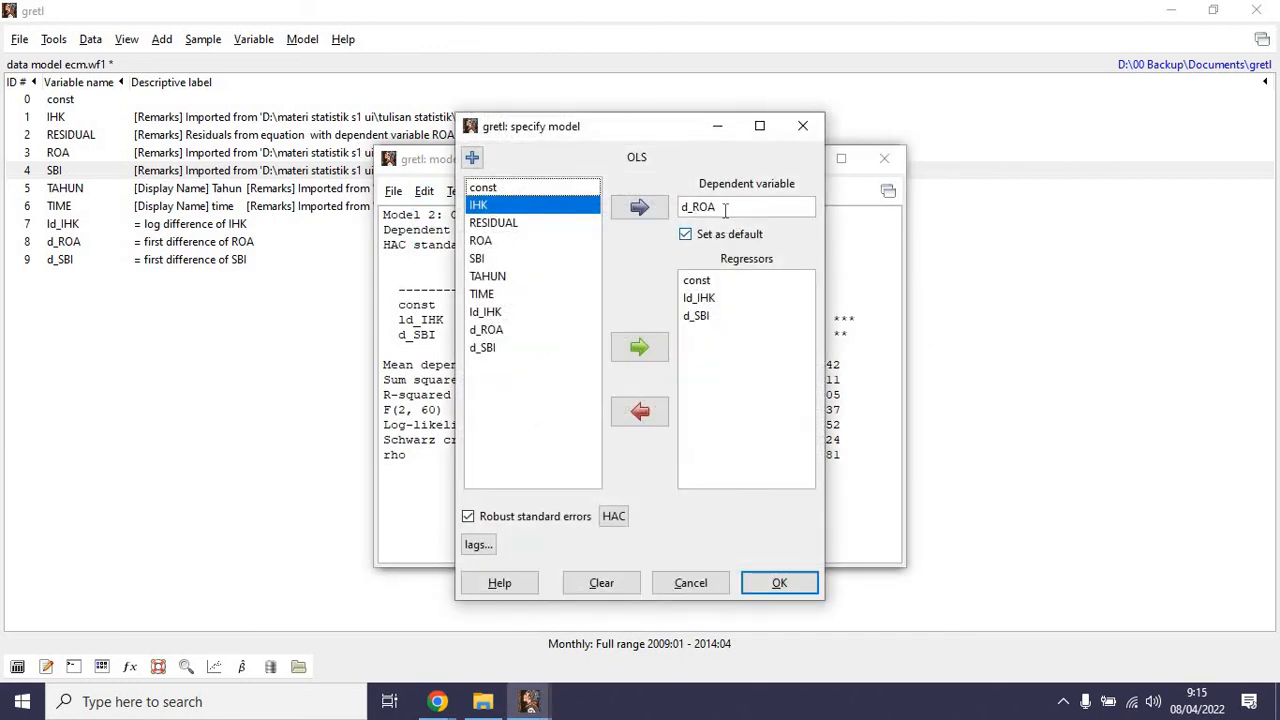
drag(726, 211, 648, 214)
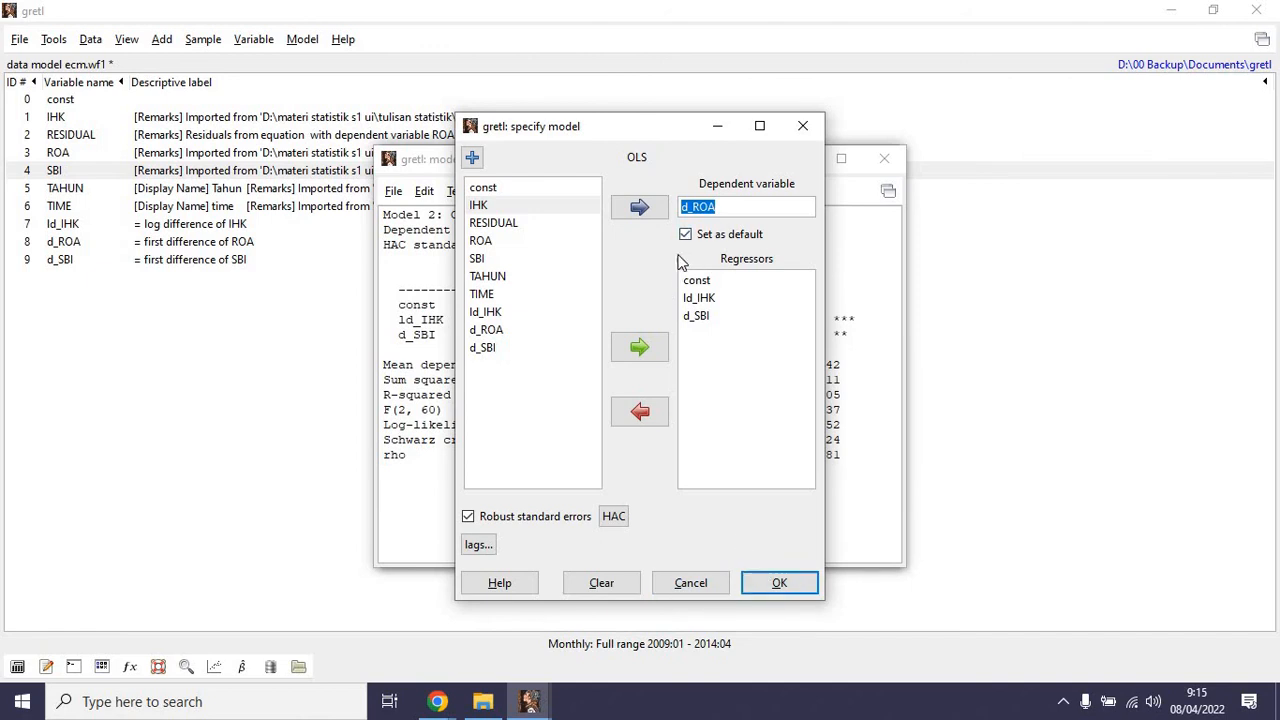
key(BackSpace)
click(637, 208)
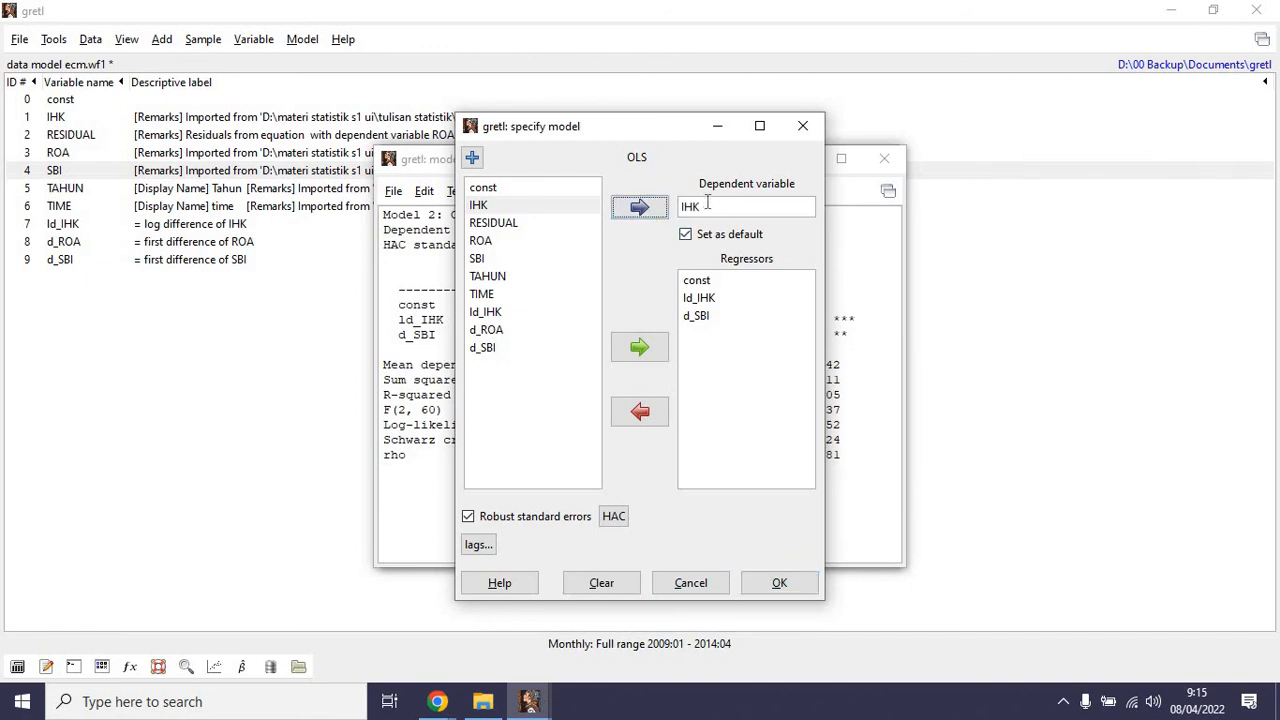
double_click(703, 211)
key(BackSpace)
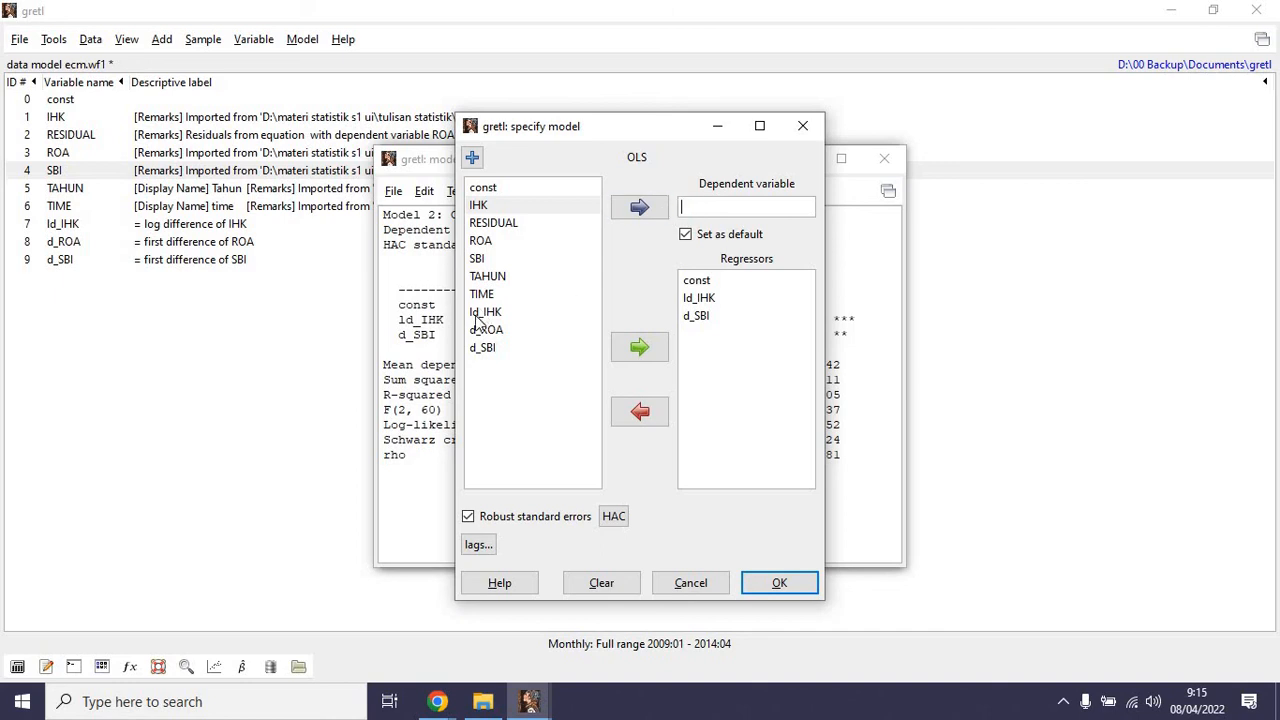
double_click(481, 241)
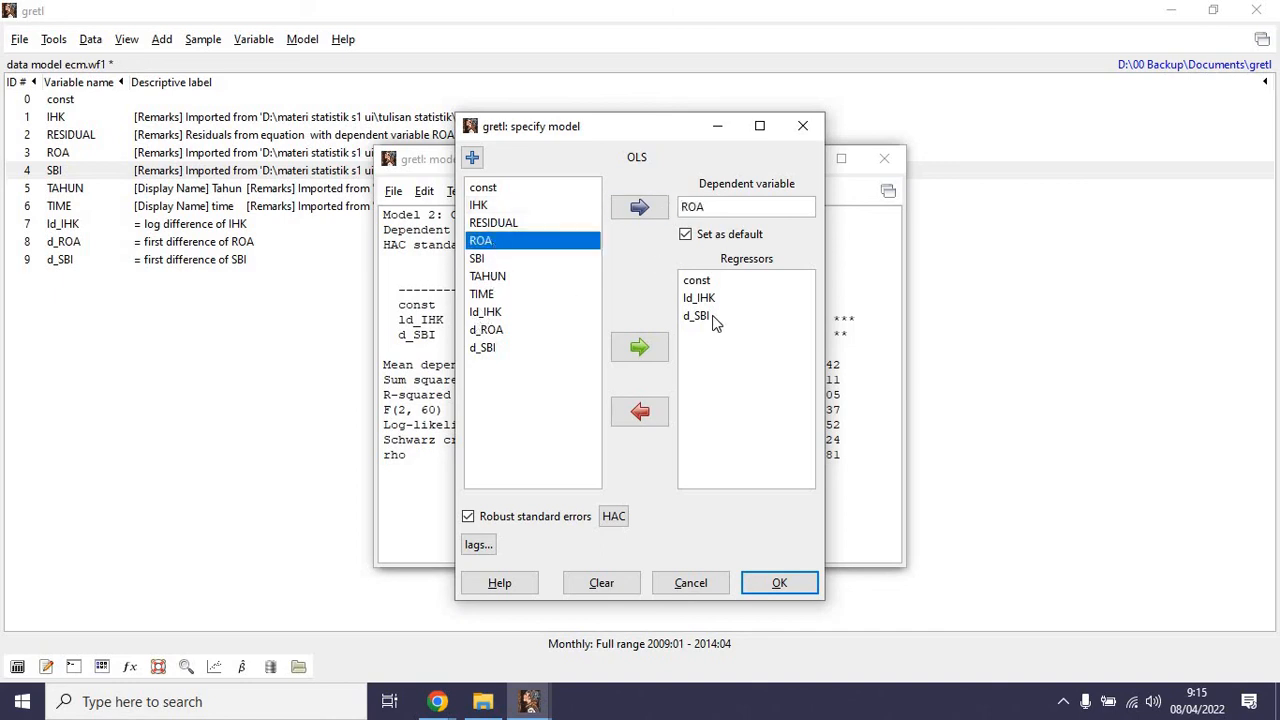
Replace the regressors ld_IHK and d_SBI with IHK and SBI, keeping const, and estimate the OLS model in levels.
click(717, 316)
click(640, 411)
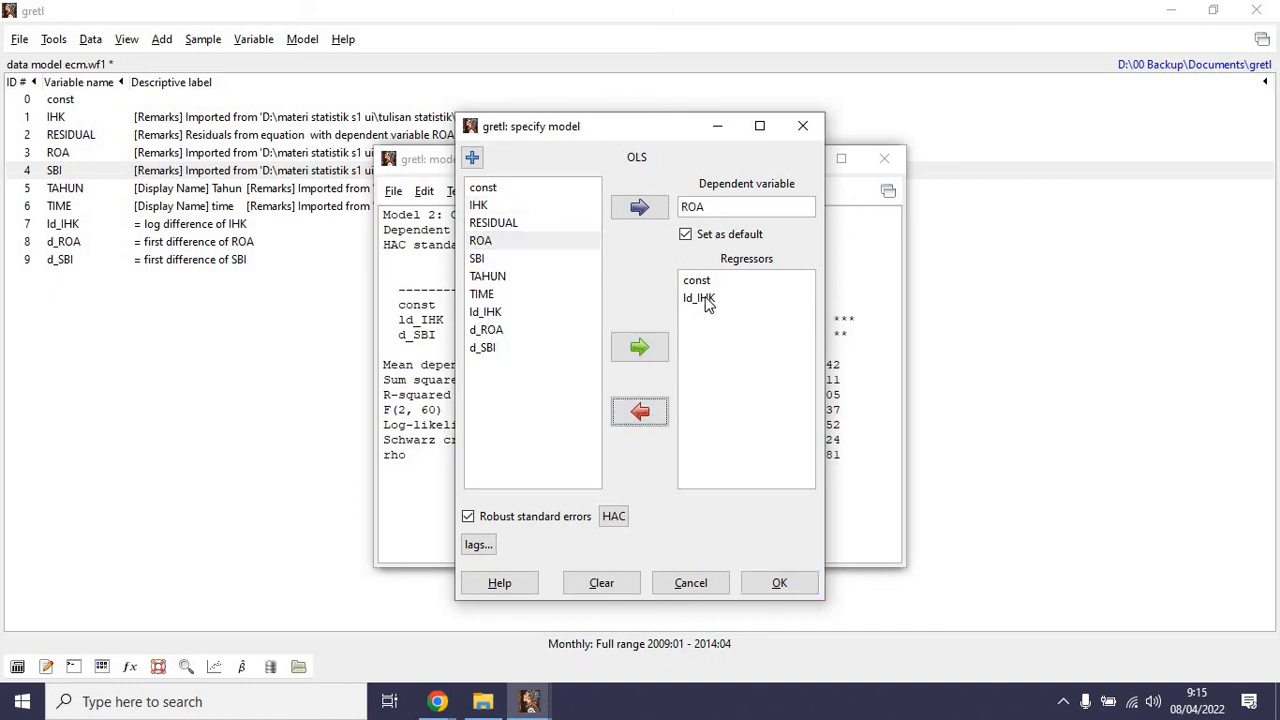
click(703, 298)
click(640, 411)
click(479, 259)
click(478, 243)
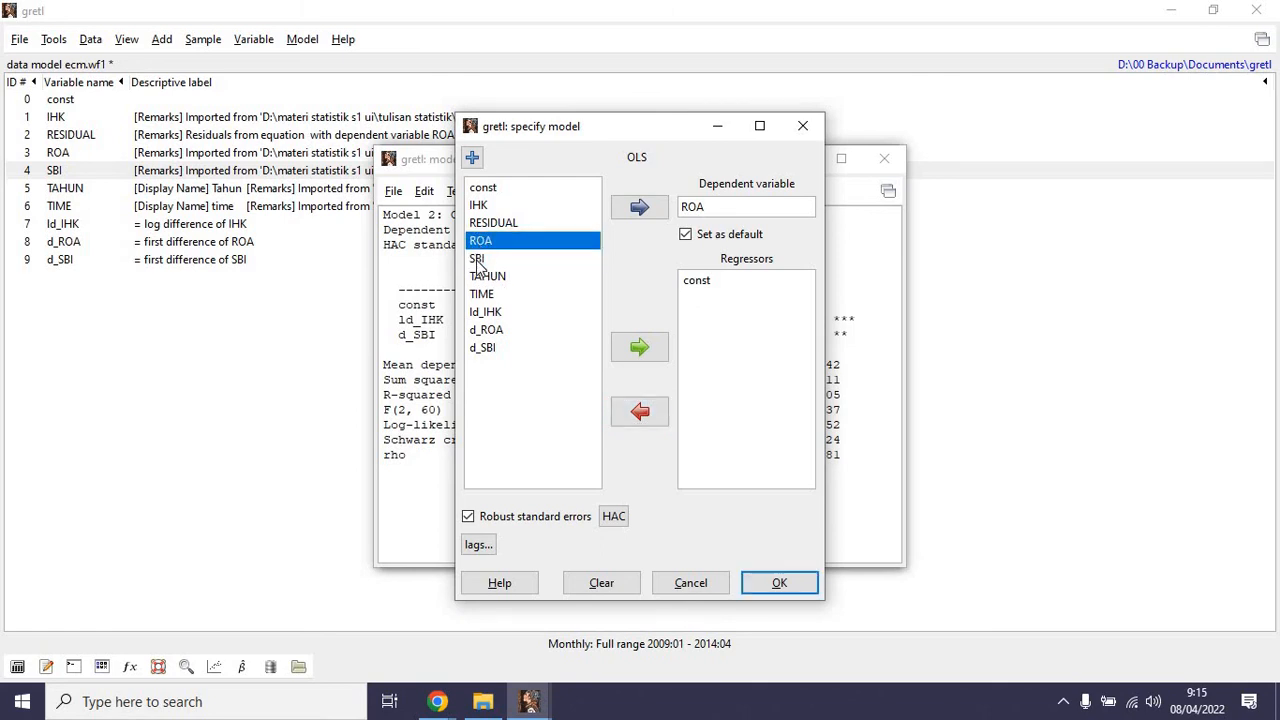
click(480, 261)
ctrl+click(481, 208)
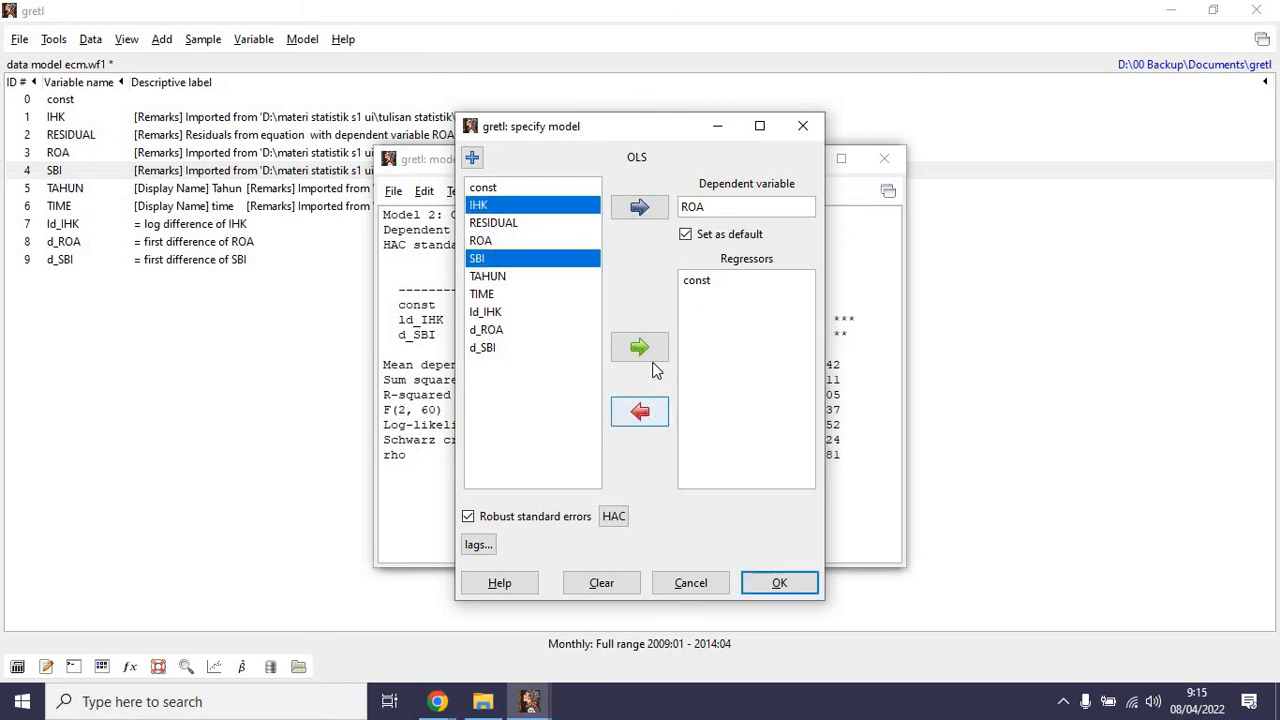
click(642, 348)
click(781, 585)
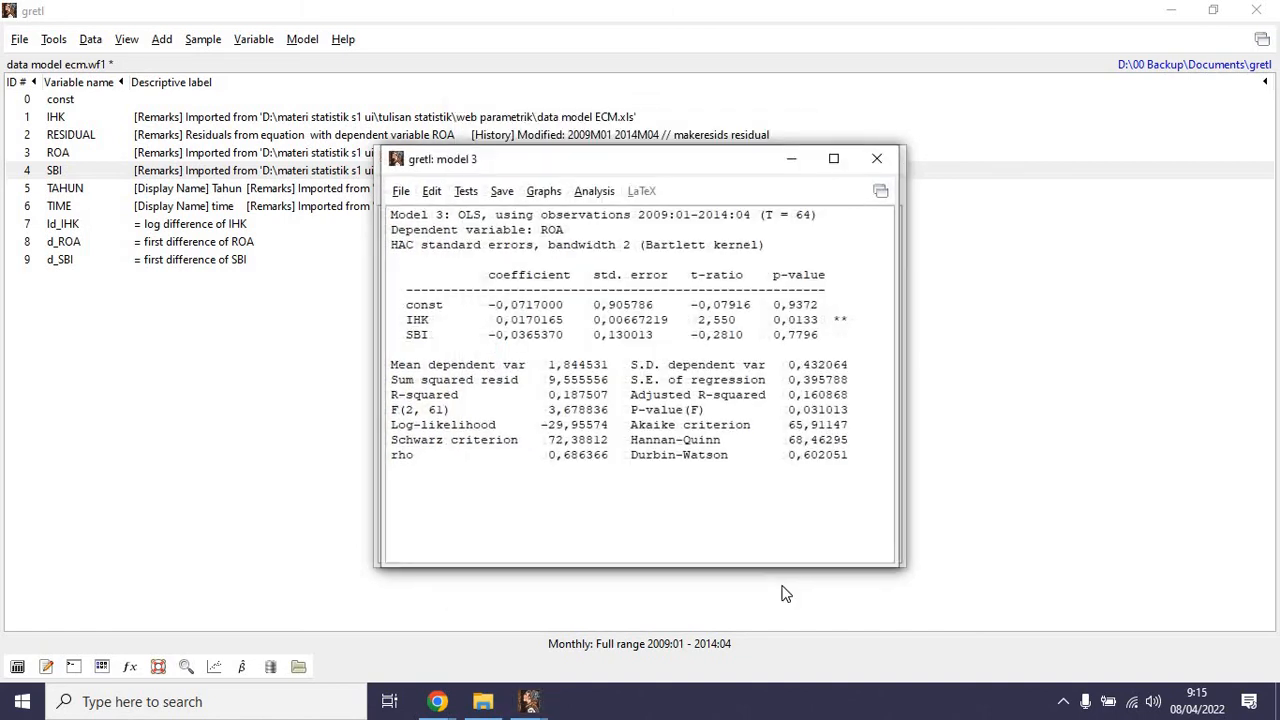
Display the levels model's actual, fitted and residual values, examine the residual column, and close the listing.
click(601, 196)
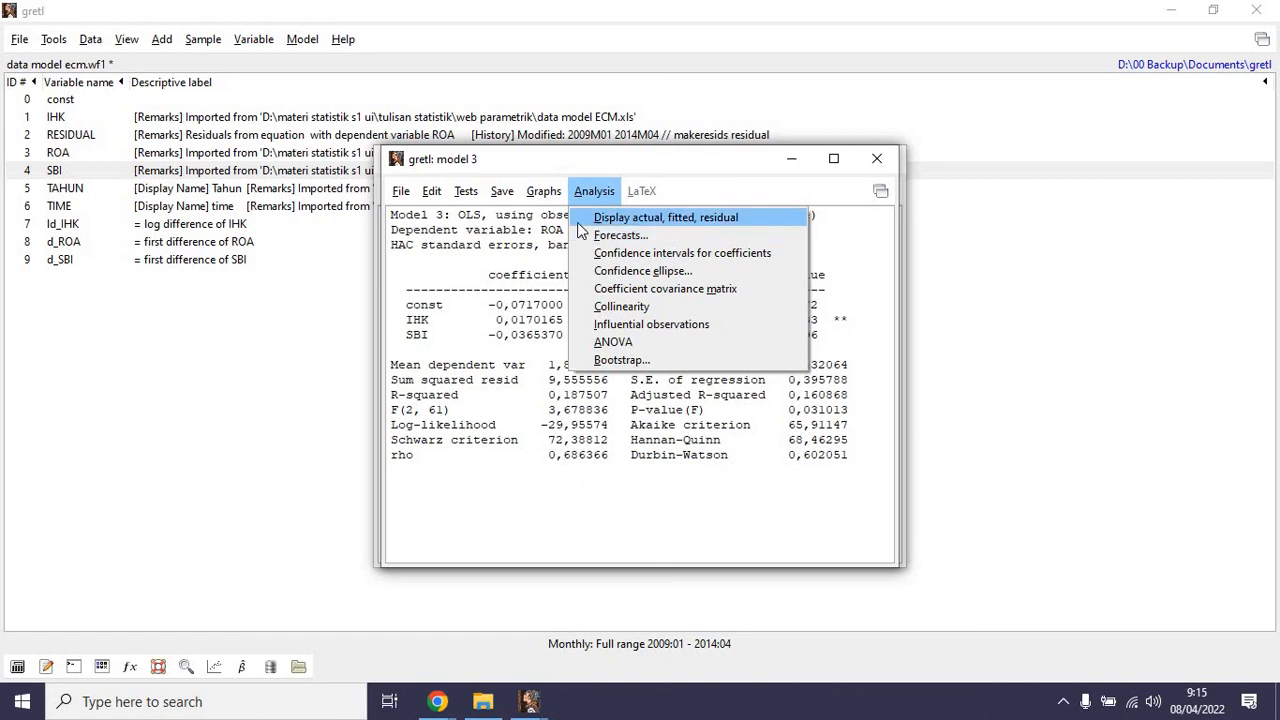
click(603, 219)
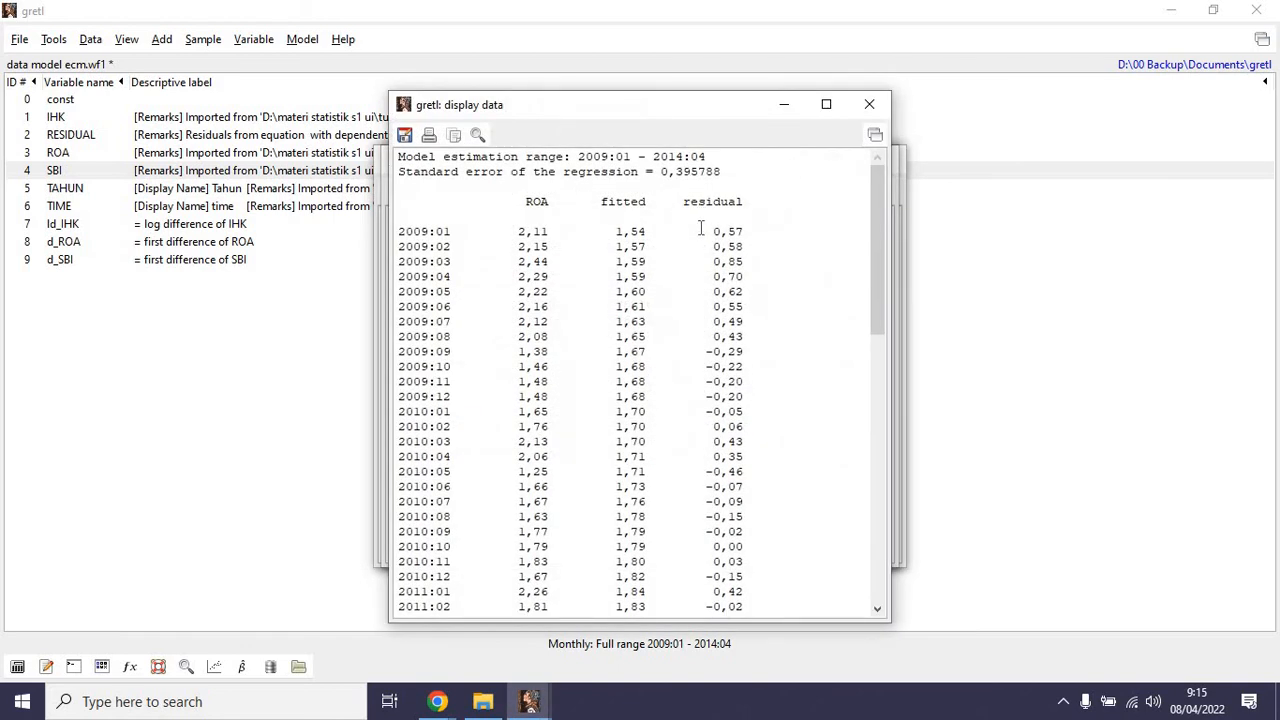
drag(706, 231, 740, 487)
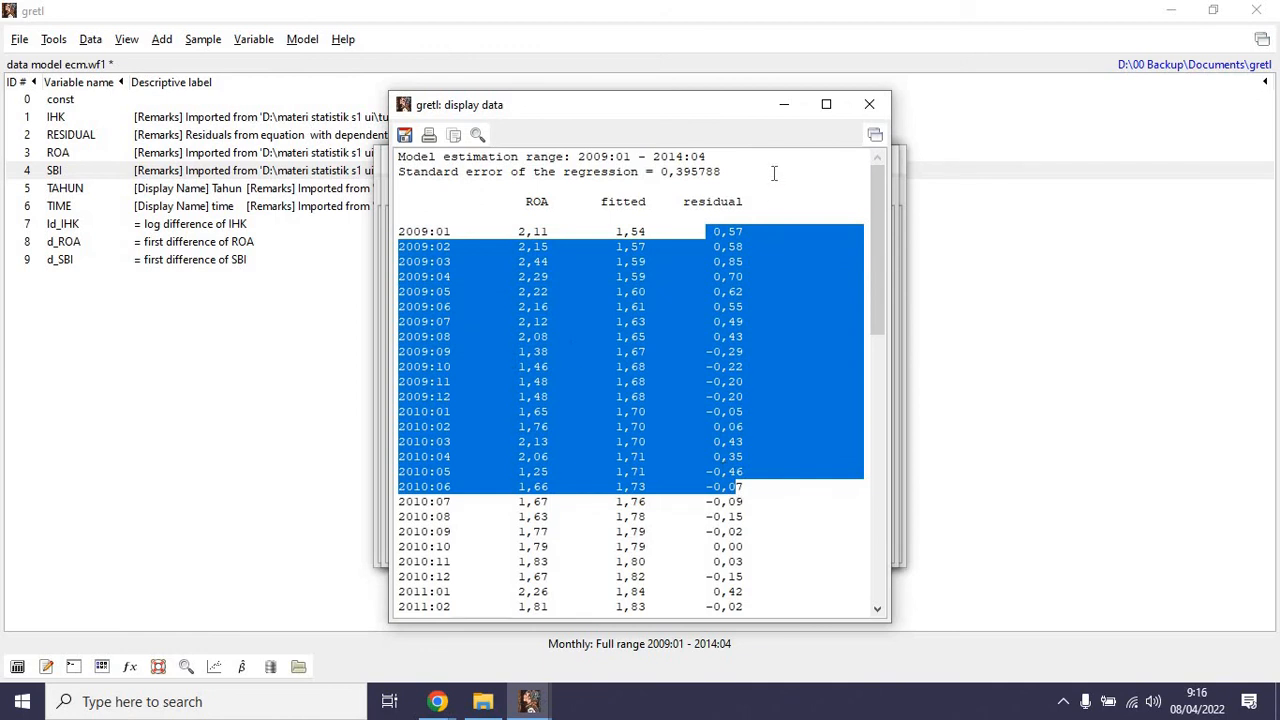
click(869, 105)
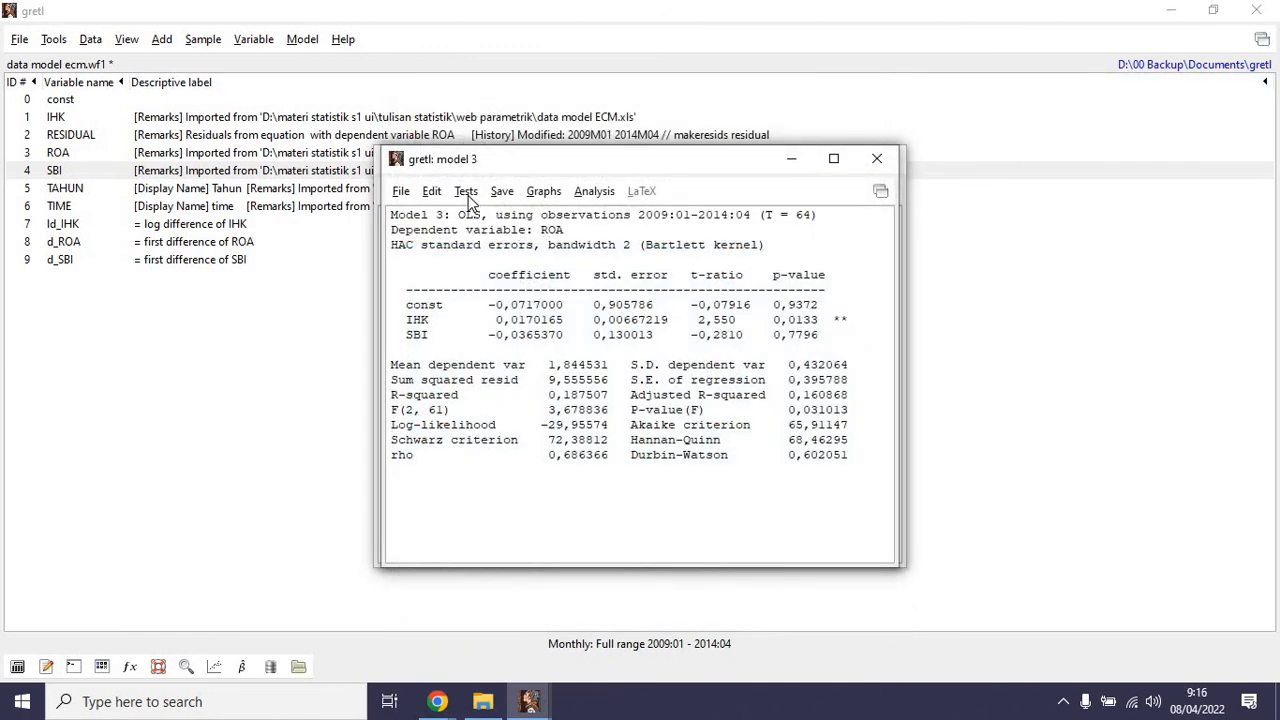
click(592, 191)
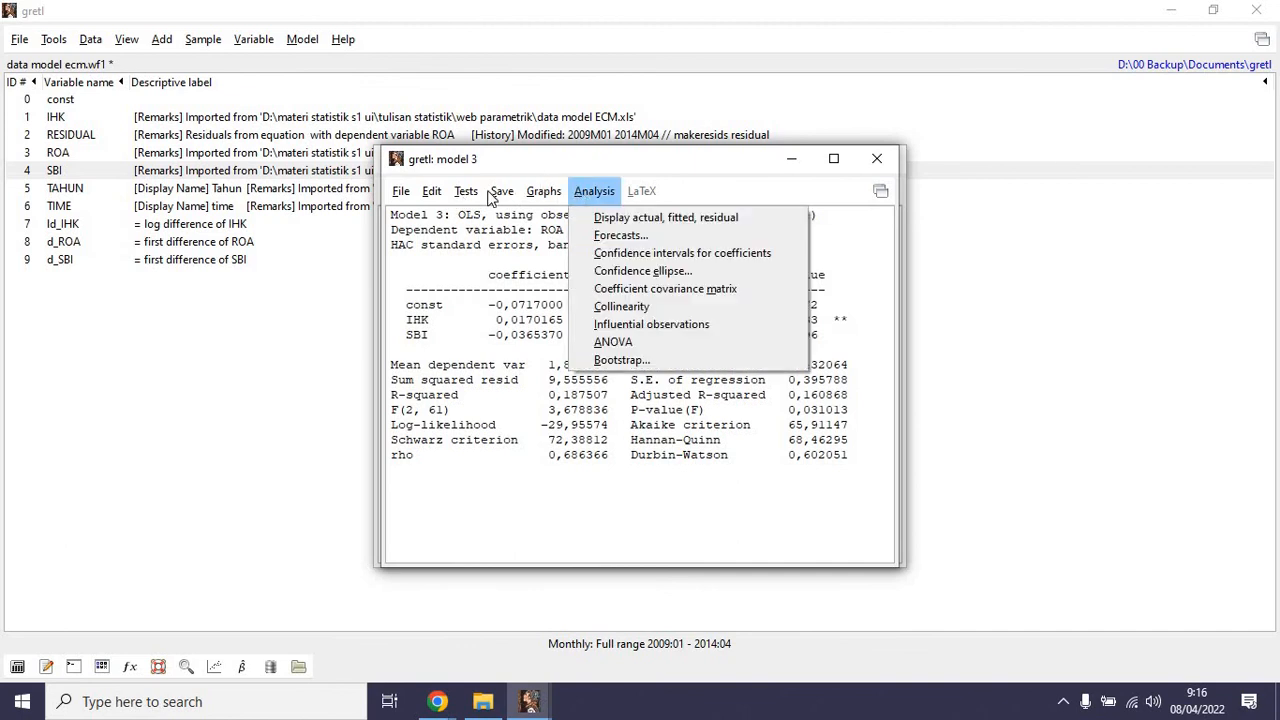
mouse_move(431, 191)
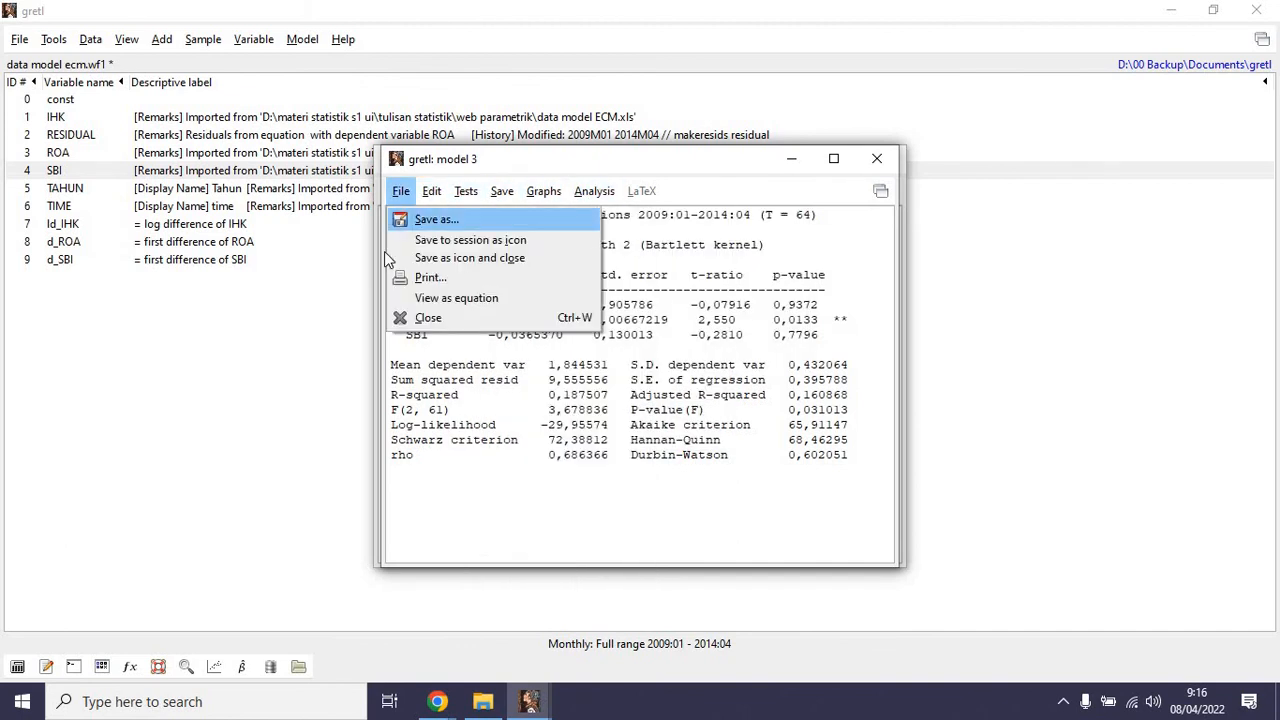
mouse_move(543, 191)
mouse_move(545, 228)
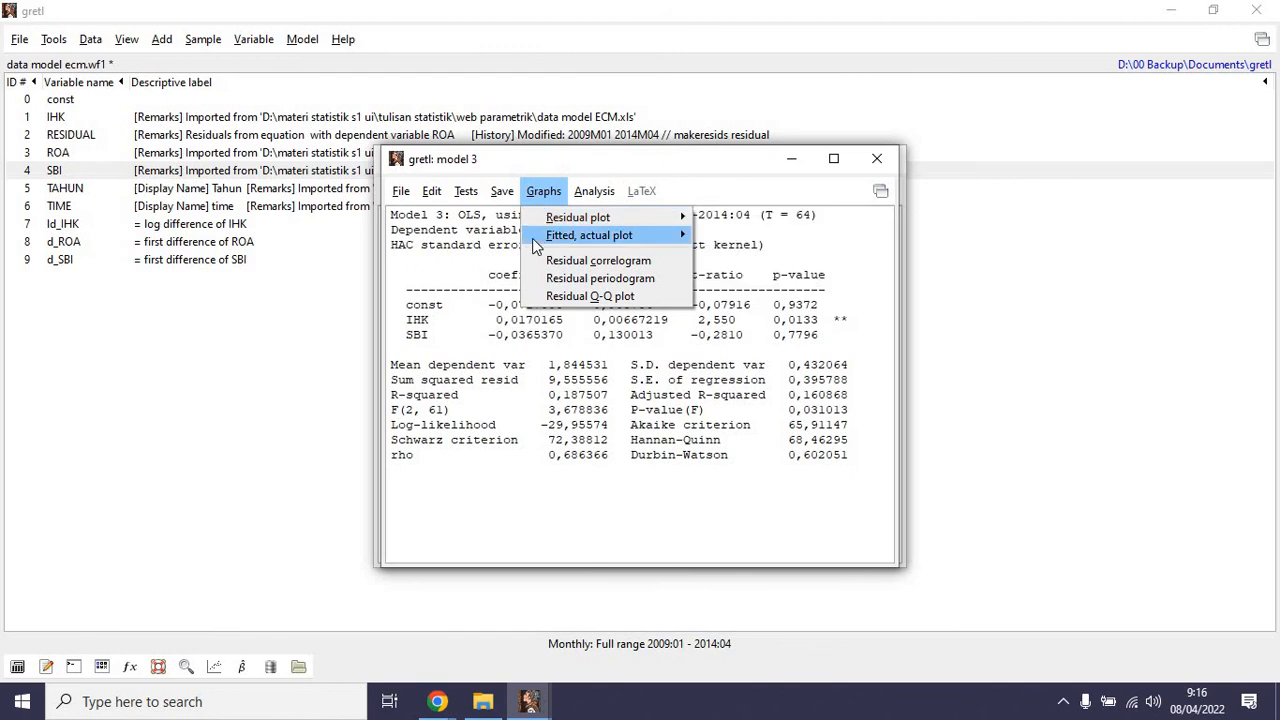
mouse_move(594, 195)
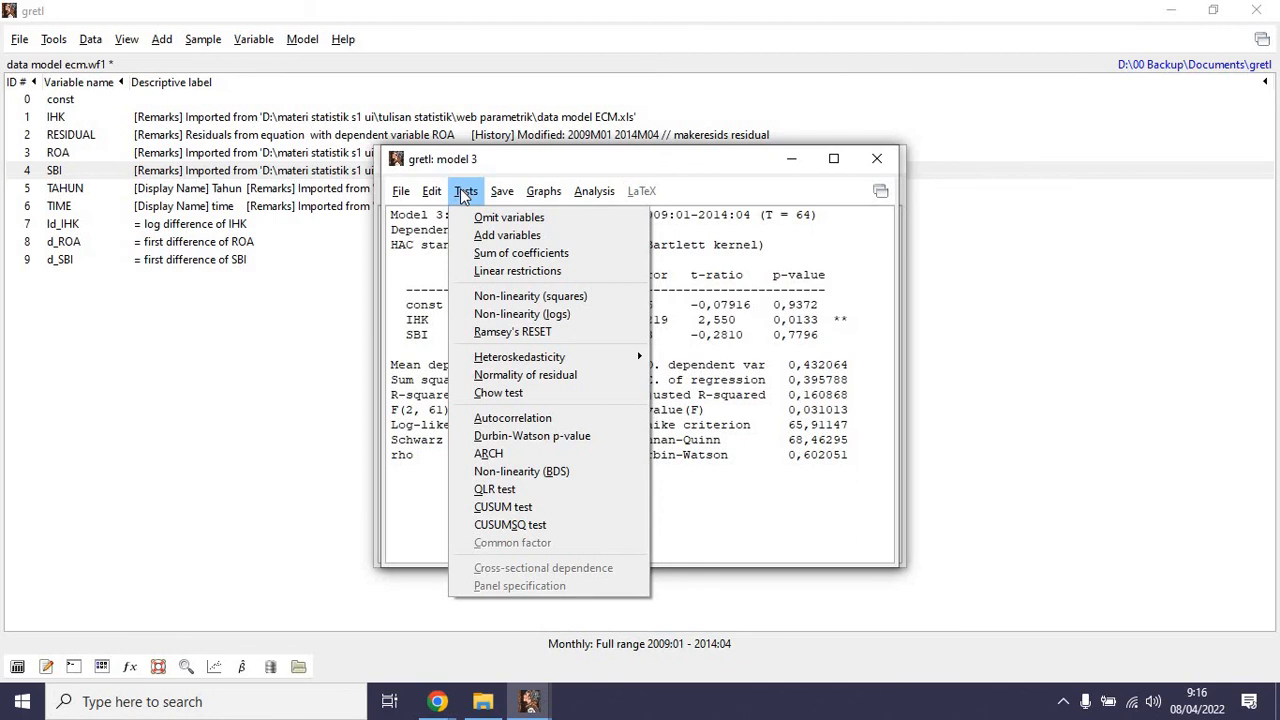
click(455, 242)
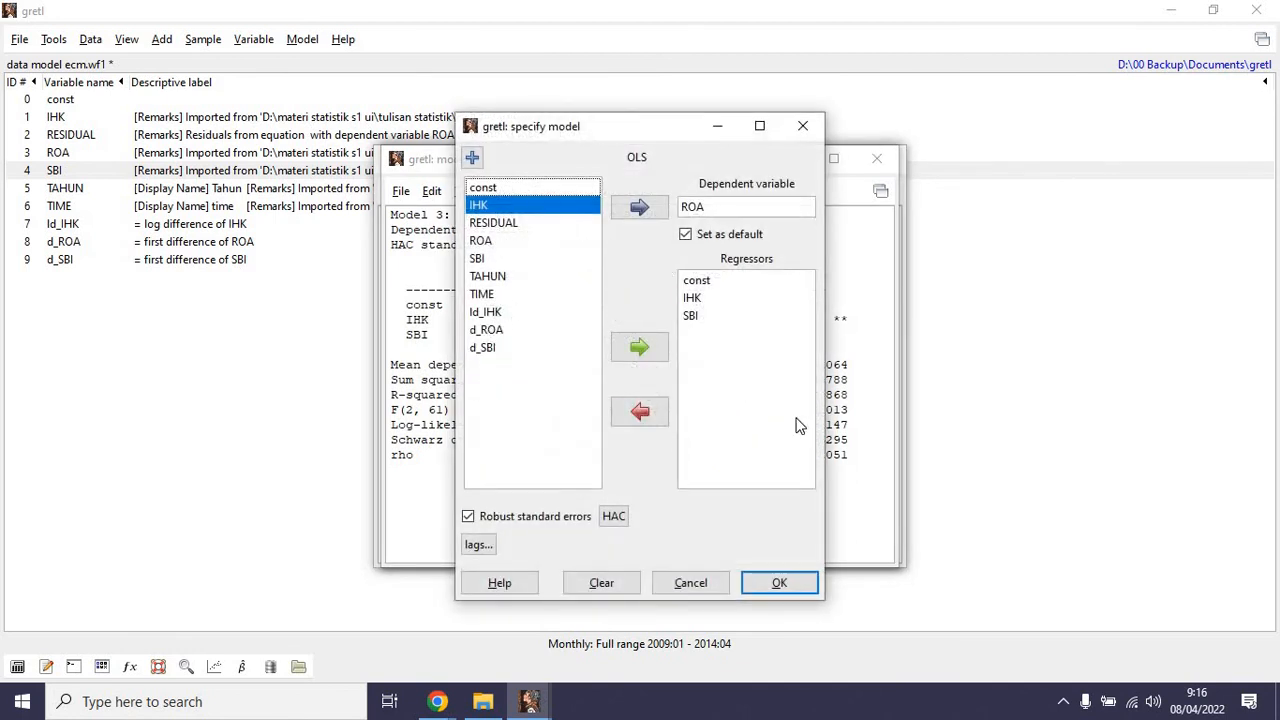
click(700, 209)
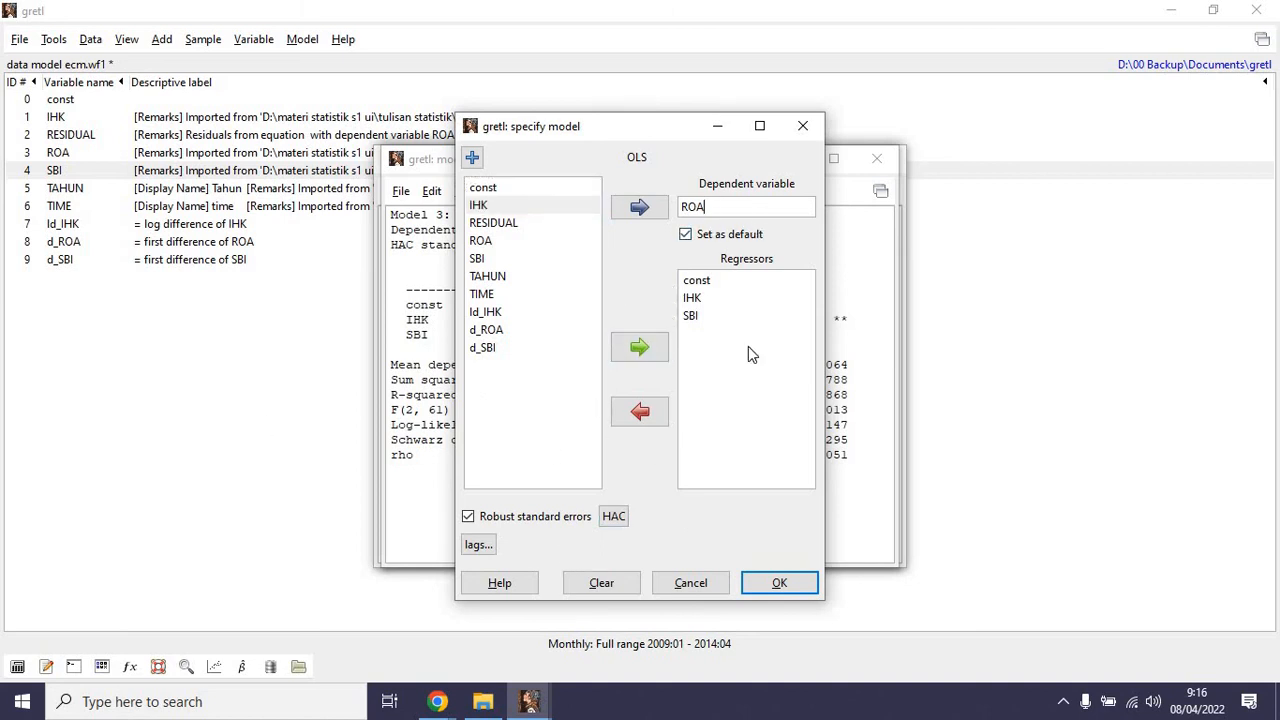
click(690, 583)
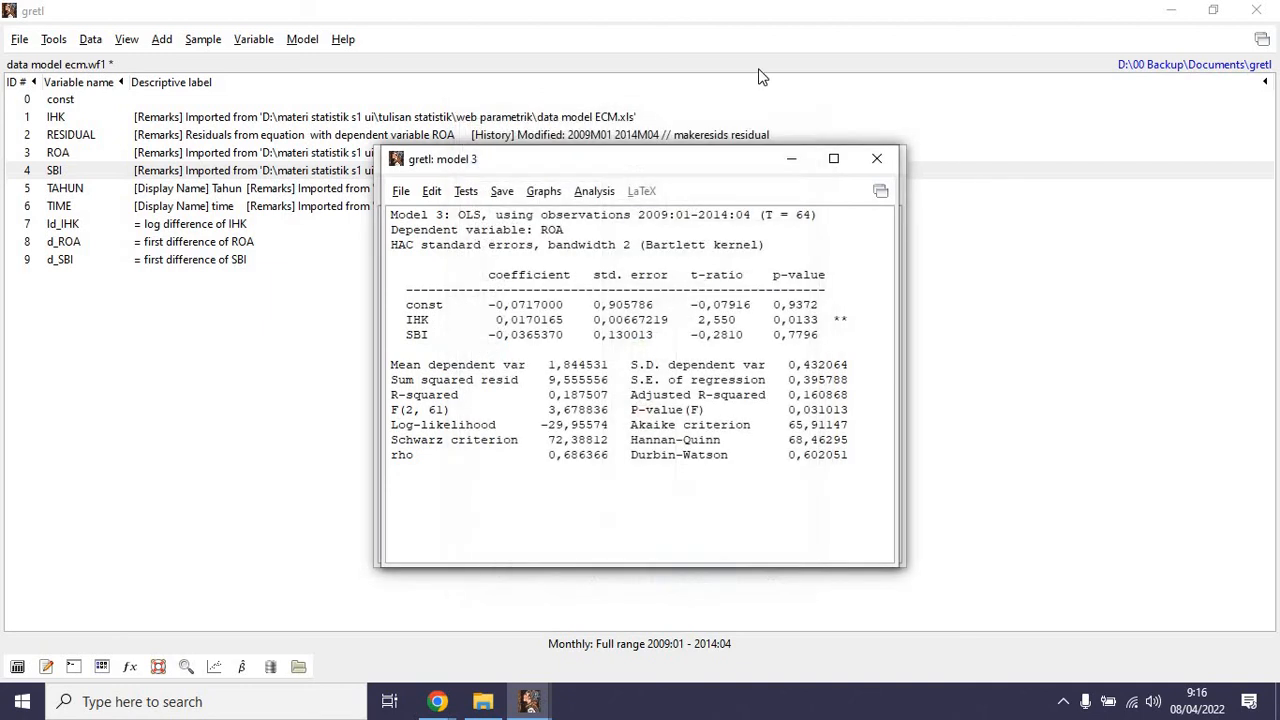
Close all three OLS model output windows to return to the variable list.
click(875, 160)
click(884, 159)
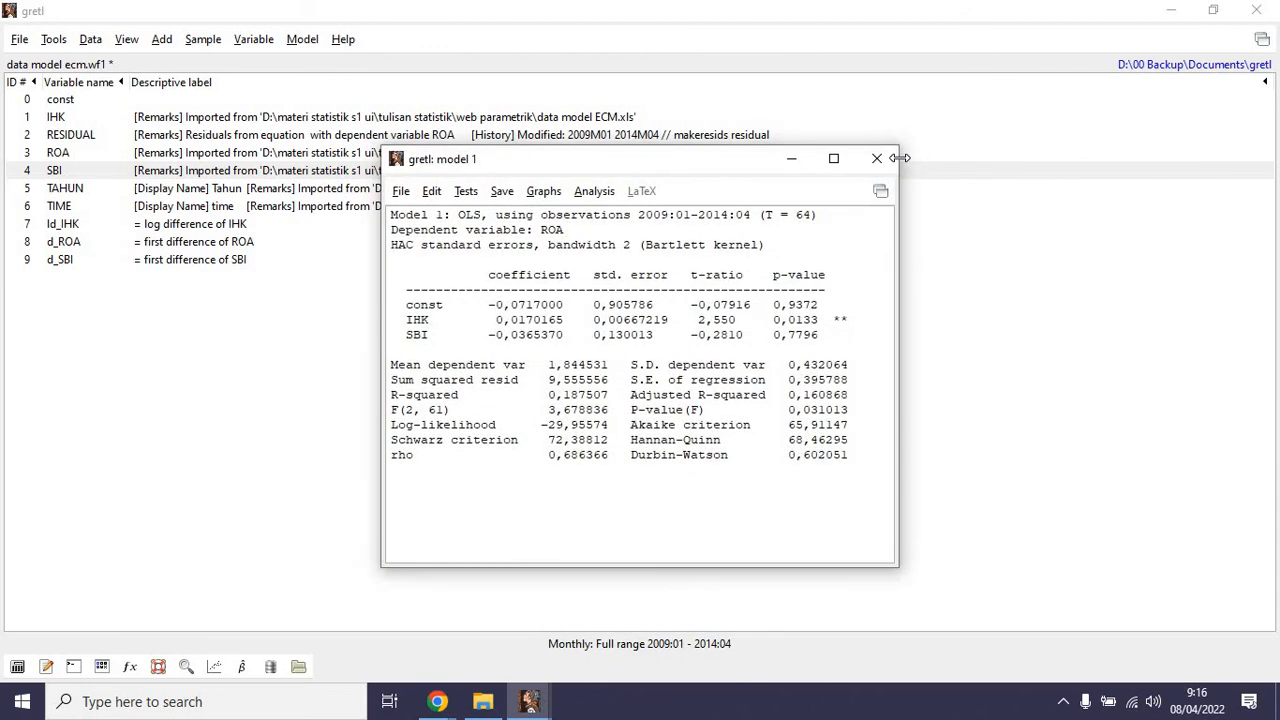
click(877, 158)
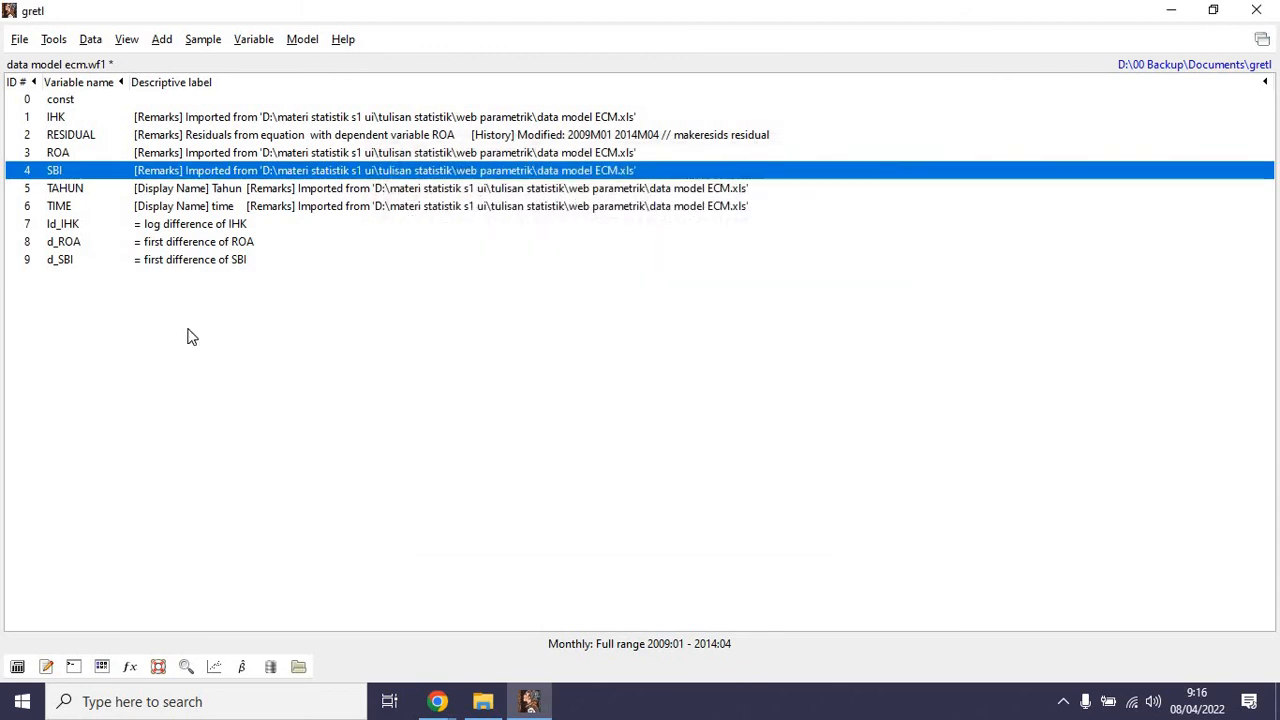